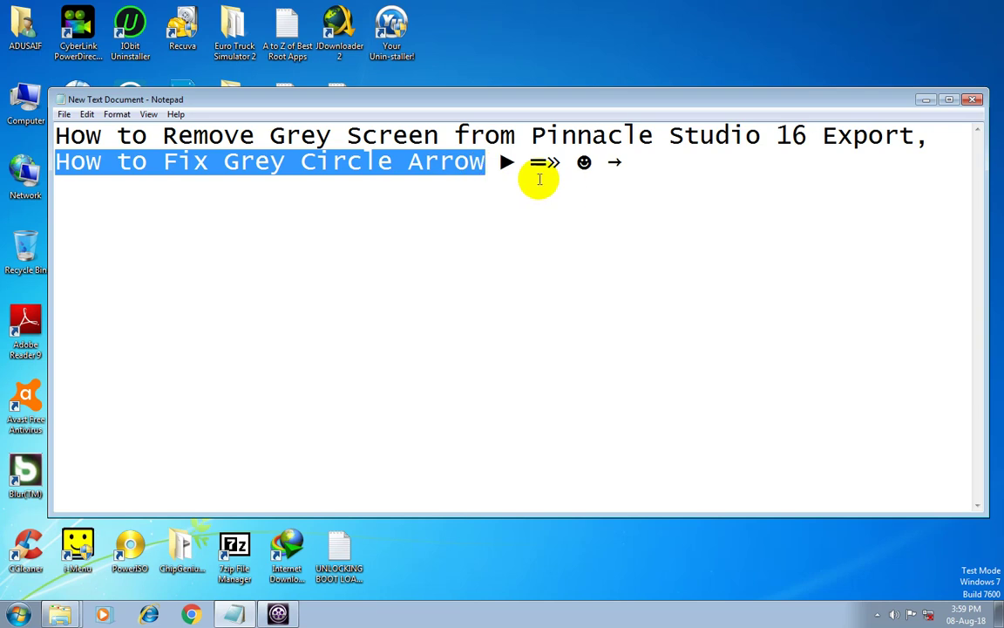
# Step: Minimise the Notepad document and switch to Pinnacle Studio 16
pyautogui.moveTo(506, 161); pyautogui.dragTo(809, 191)
pyautogui.click(809, 192)
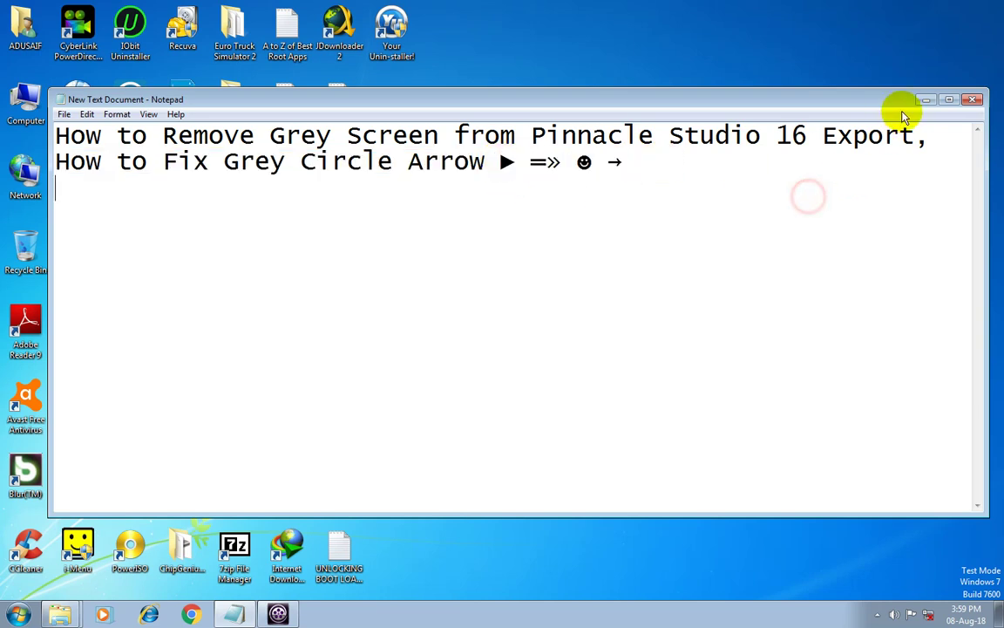
pyautogui.click(926, 99)
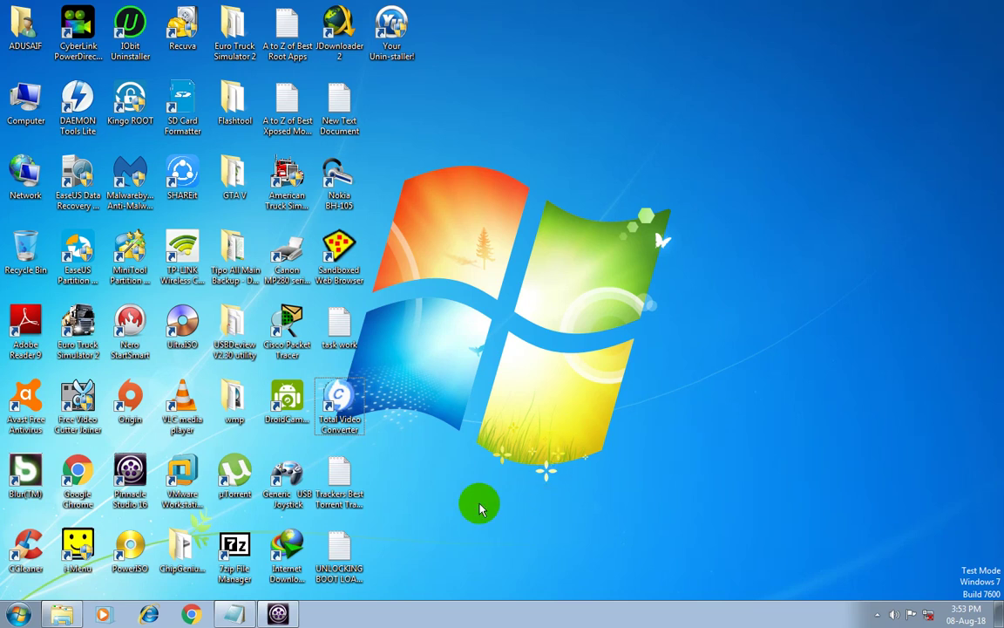
pyautogui.click(279, 614)
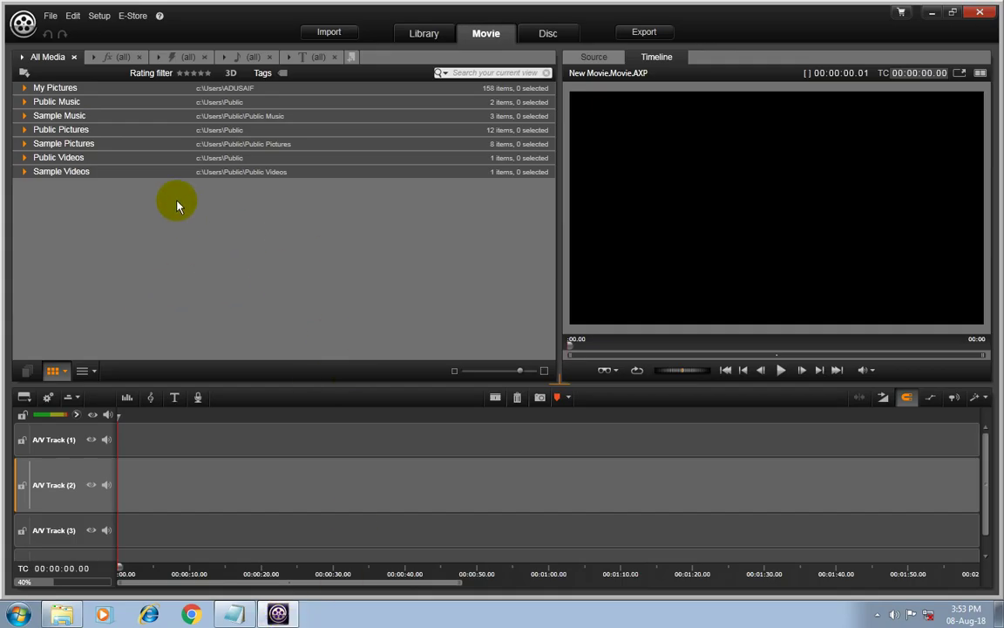
pyautogui.rightClick(231, 224)
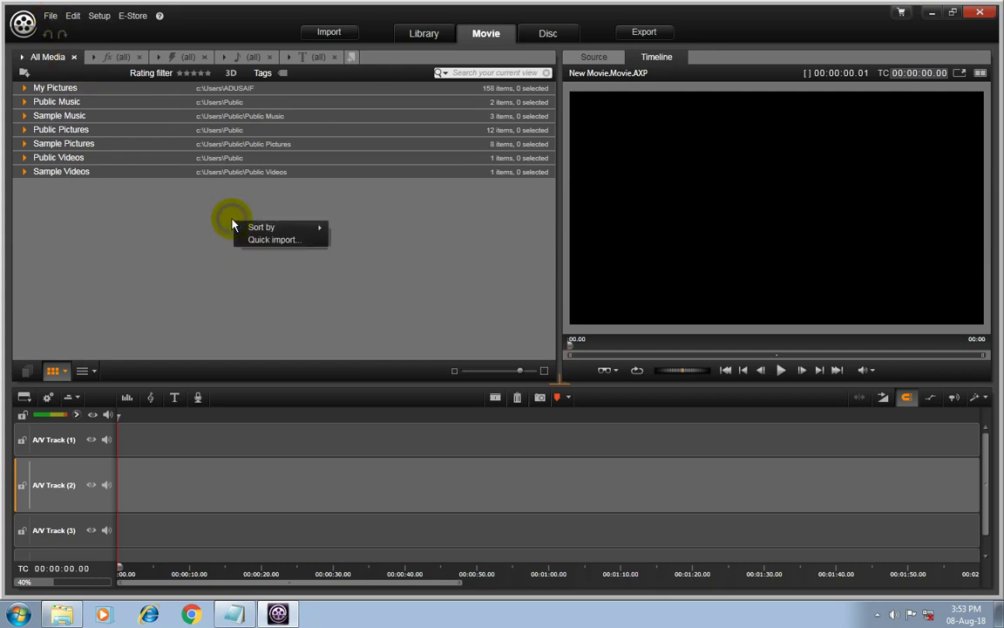
pyautogui.click(268, 241)
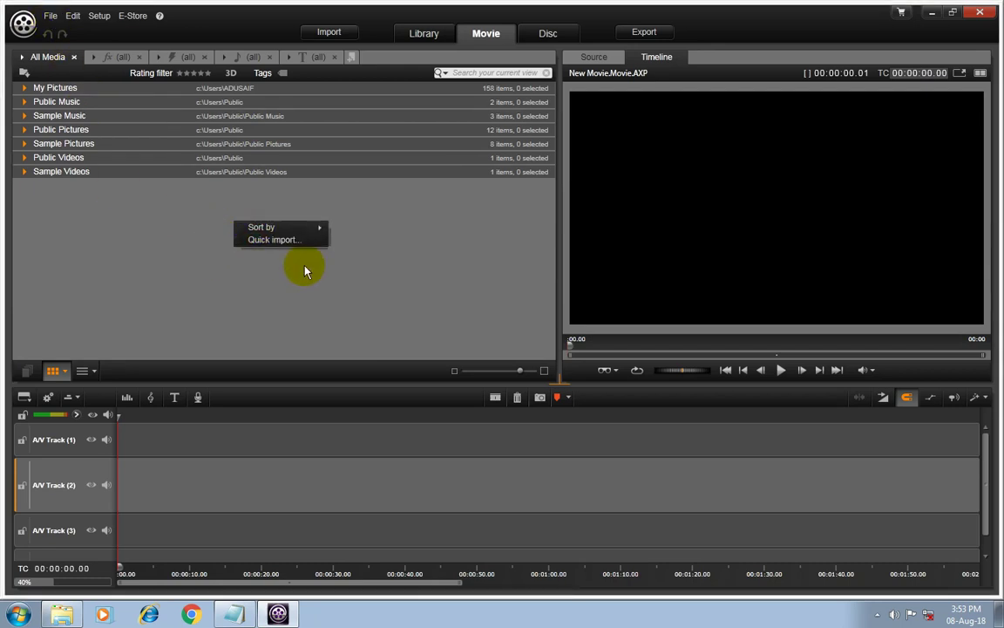
pyautogui.click(251, 129)
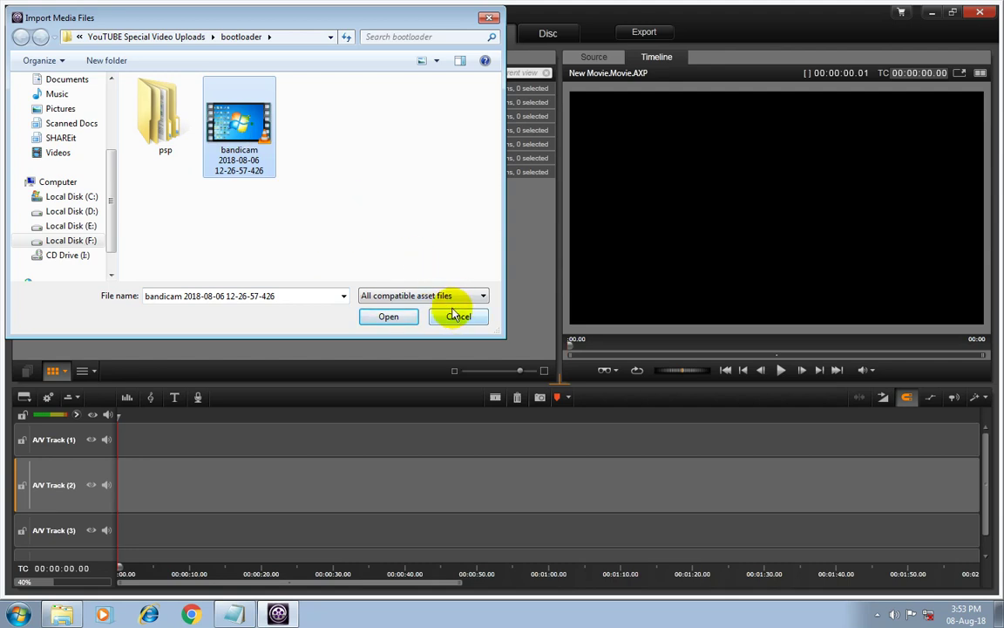
pyautogui.click(388, 316)
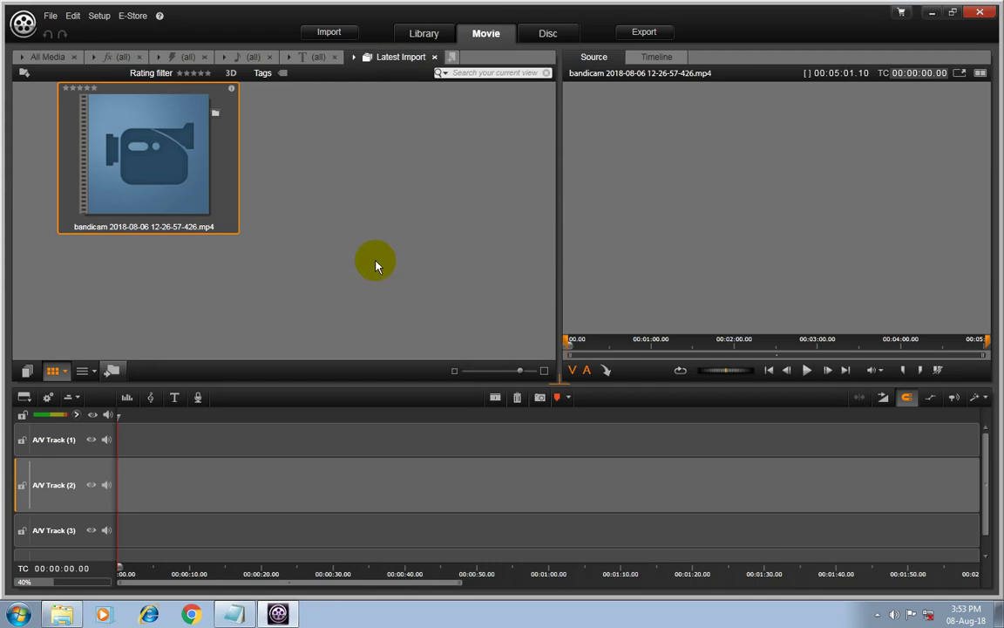
# Step: Select the imported bandicam clip and examine its source preview in full screen, leaving full screen when done
pyautogui.click(333, 277)
pyautogui.click(164, 168)
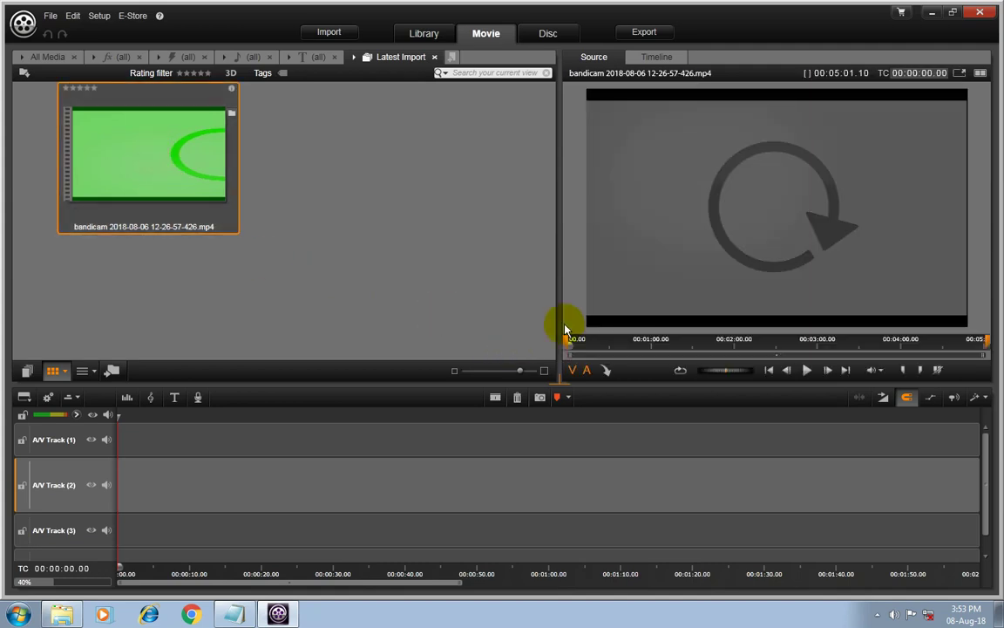
pyautogui.click(961, 74)
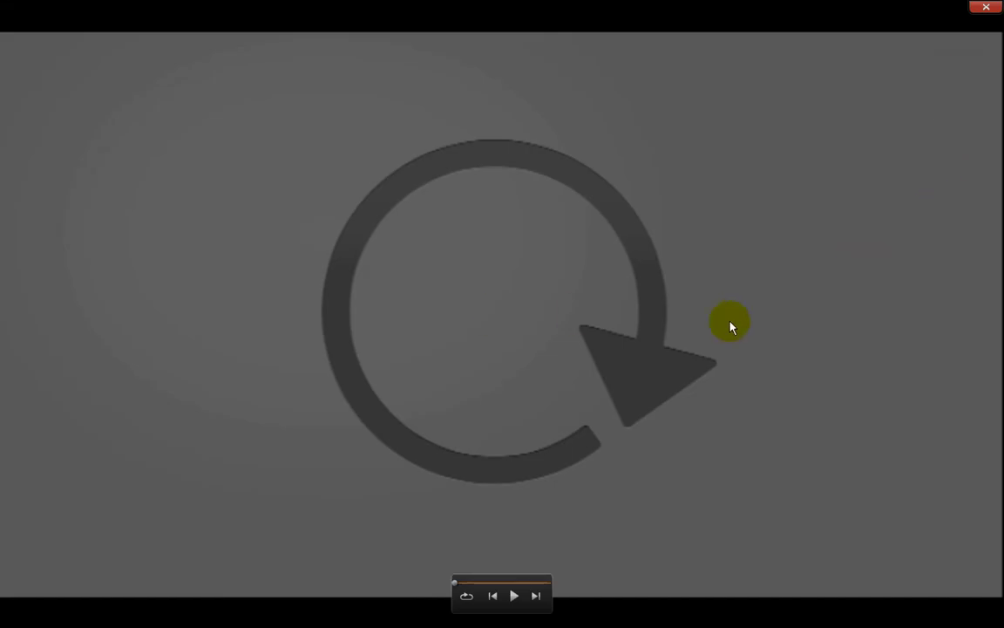
pyautogui.press('Escape')
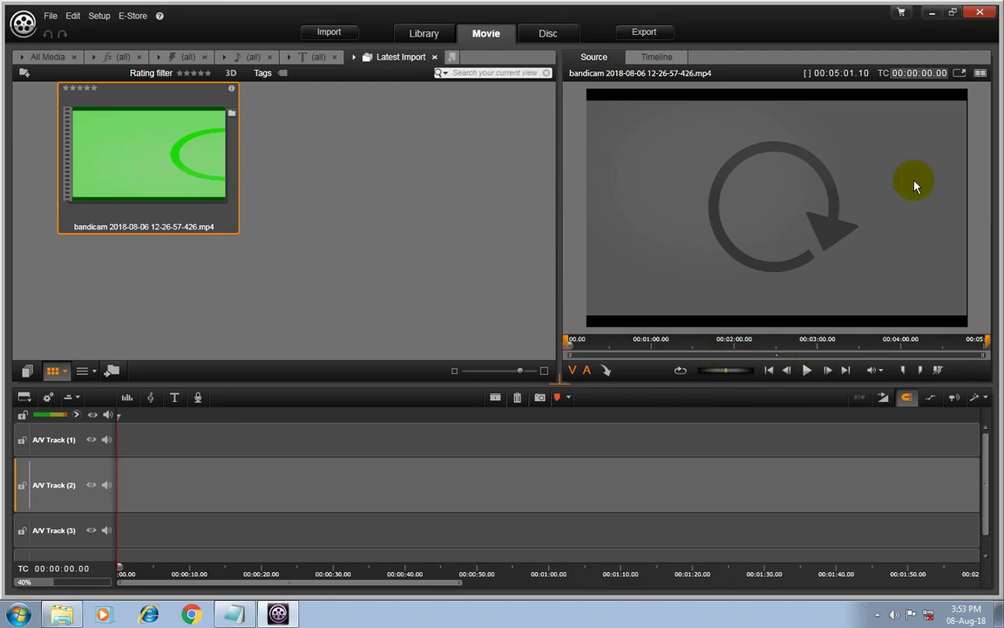
pyautogui.click(960, 74)
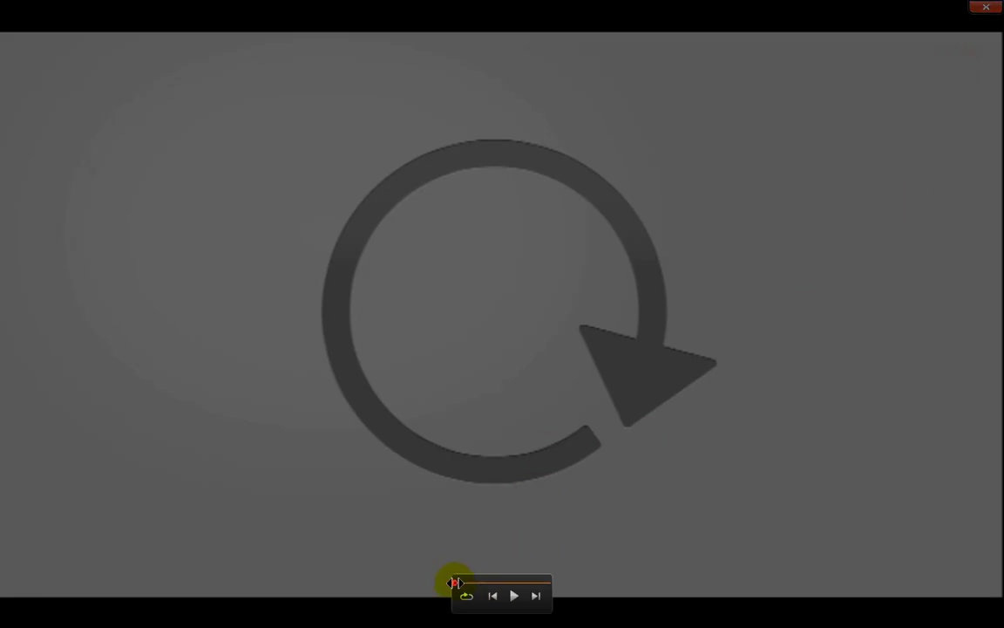
pyautogui.press('Escape')
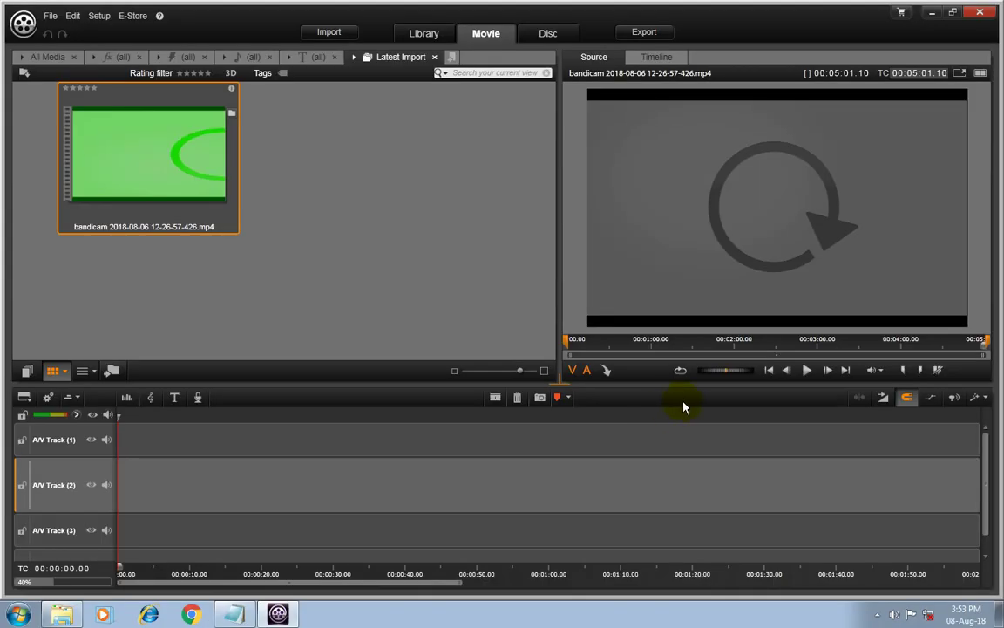
# Step: Place the bandicam clip at the start of A/V Track (2) and fit its full length in the timeline
pyautogui.moveTo(222, 218); pyautogui.dragTo(126, 491)
pyautogui.moveTo(359, 585); pyautogui.dragTo(994, 574)
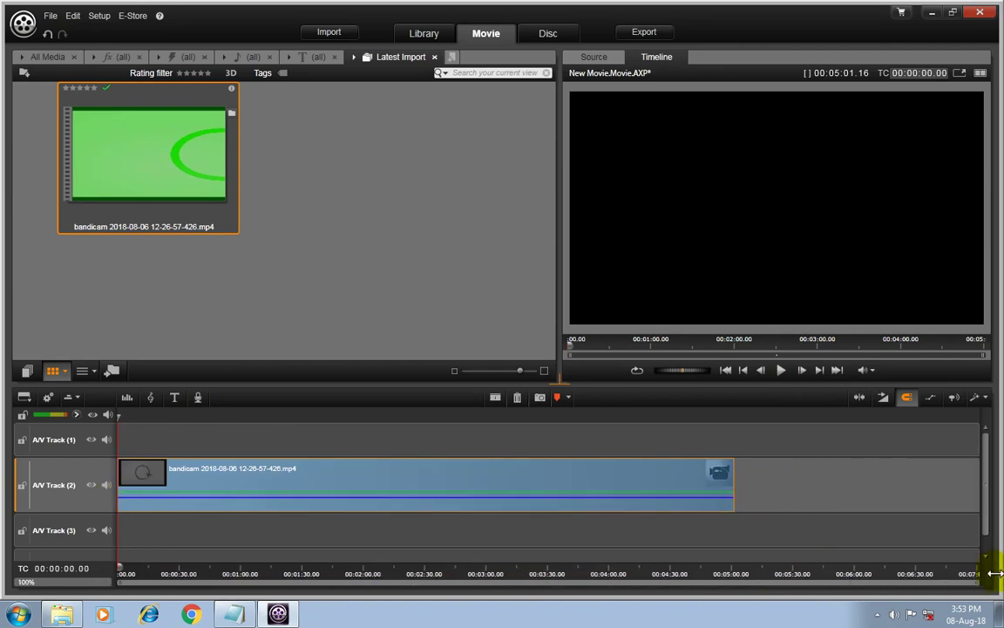
pyautogui.click(754, 438)
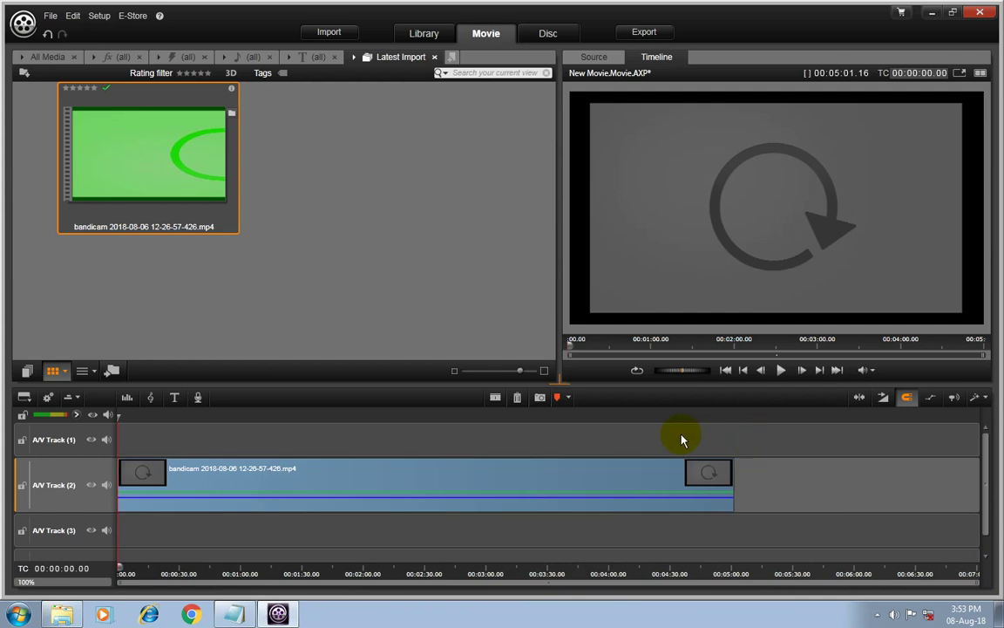
# Step: Scrub and play through the clip on the timeline to examine the movie preview at several points
pyautogui.moveTo(668, 422); pyautogui.dragTo(176, 466)
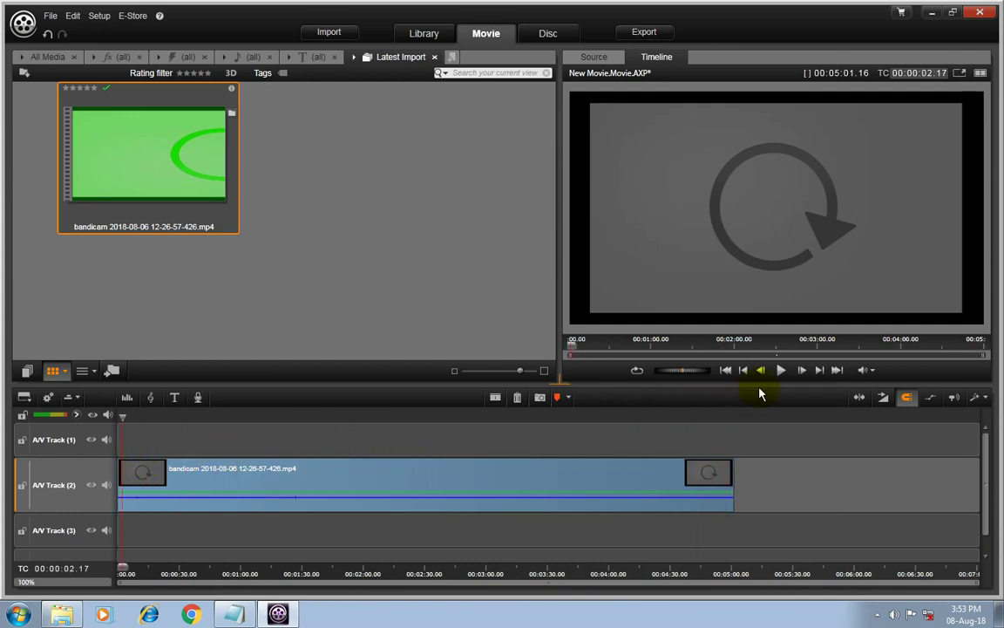
pyautogui.moveTo(145, 418); pyautogui.dragTo(596, 472)
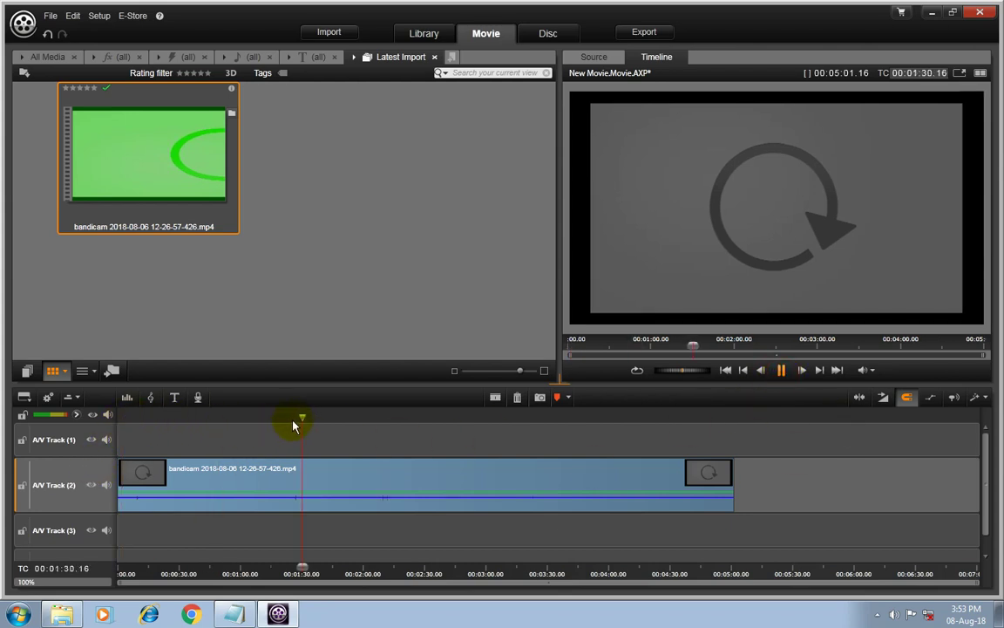
pyautogui.moveTo(305, 416); pyautogui.dragTo(423, 427)
pyautogui.click(782, 373)
pyautogui.click(776, 373)
pyautogui.moveTo(801, 533); pyautogui.dragTo(523, 417)
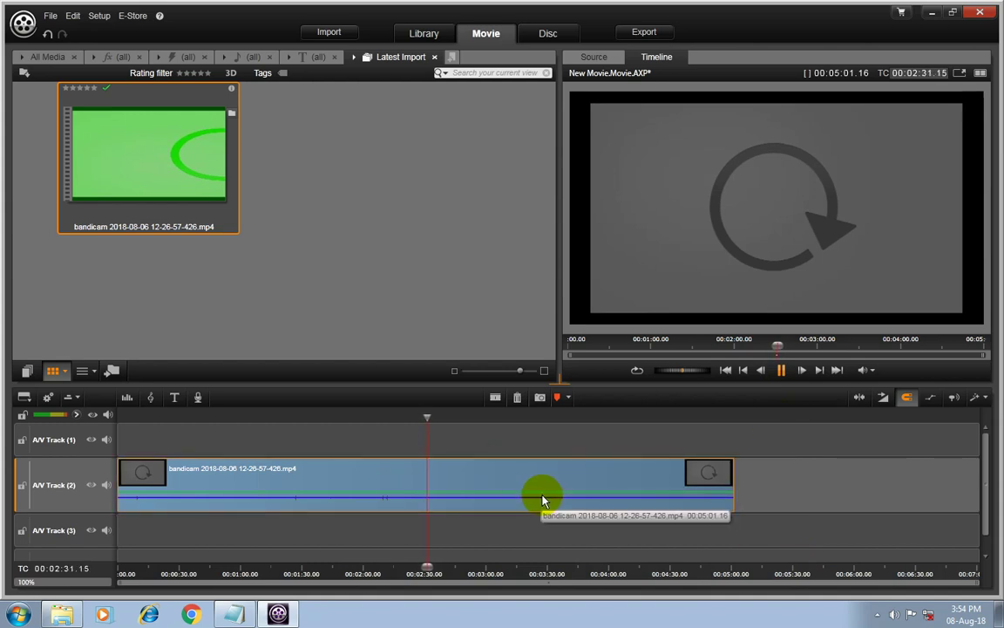
# Step: Delete the bandicam clip from A/V Track (2) and clear the library selection
pyautogui.press('Delete')
pyautogui.click(341, 265)
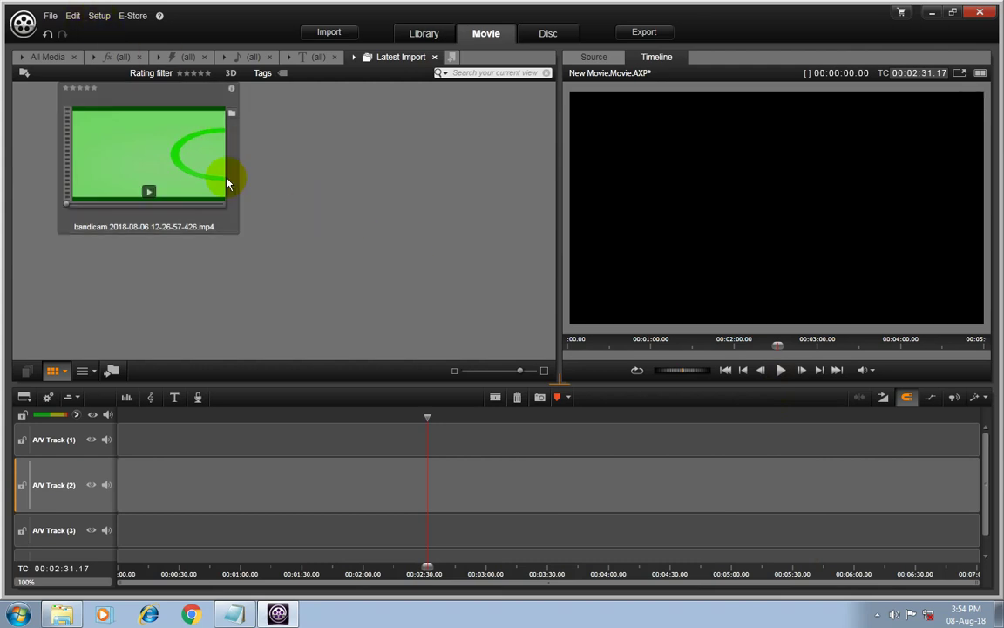
# Step: Open the Control Panel and review its settings pages from Audio Device through Storage Locations, including the video standard options for new projects
pyautogui.click(122, 31)
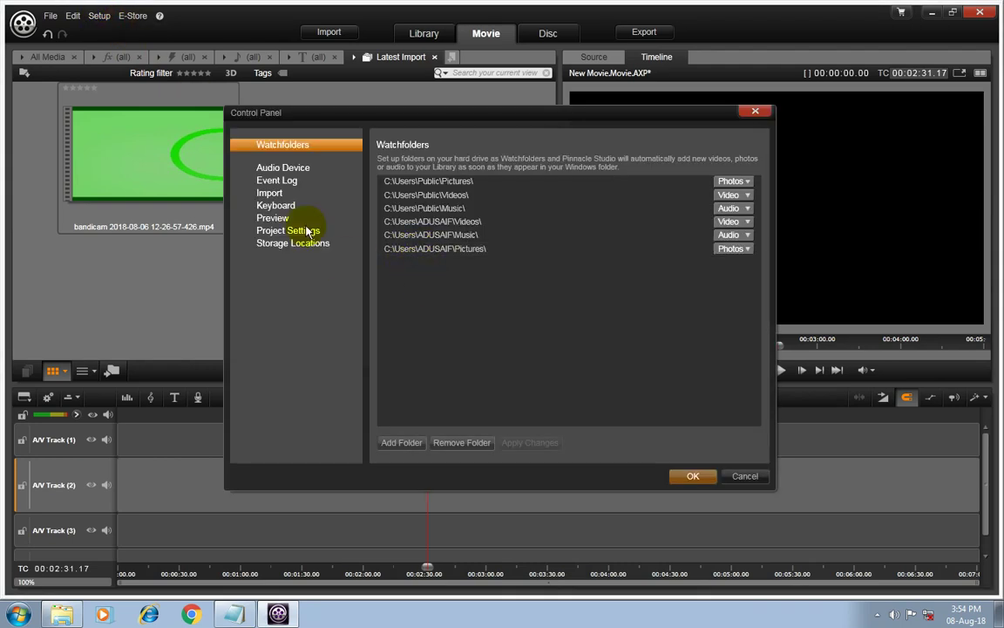
pyautogui.click(296, 169)
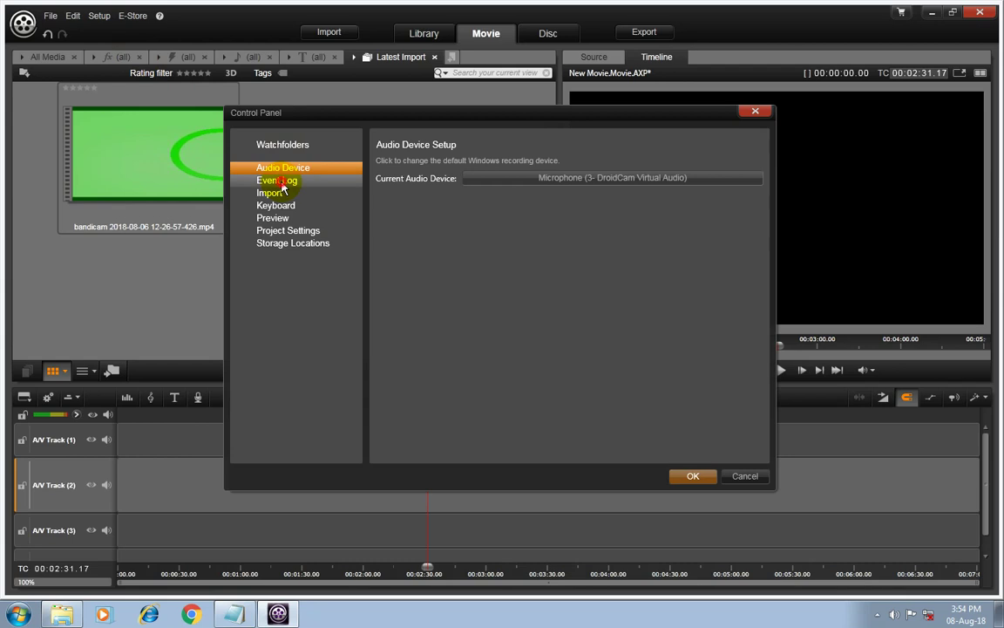
pyautogui.click(284, 181)
pyautogui.click(278, 194)
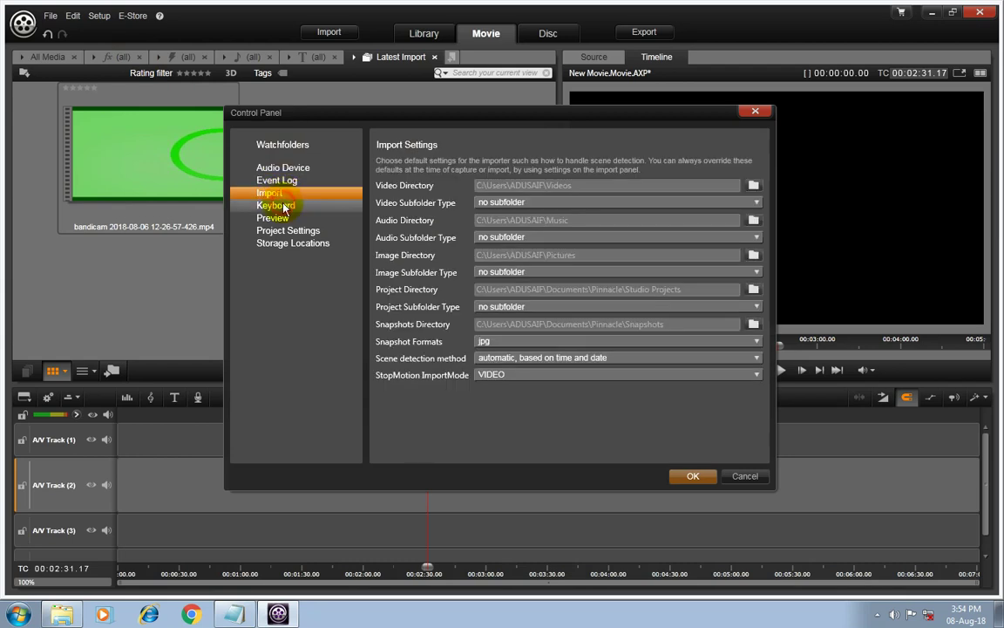
pyautogui.click(275, 206)
pyautogui.click(279, 220)
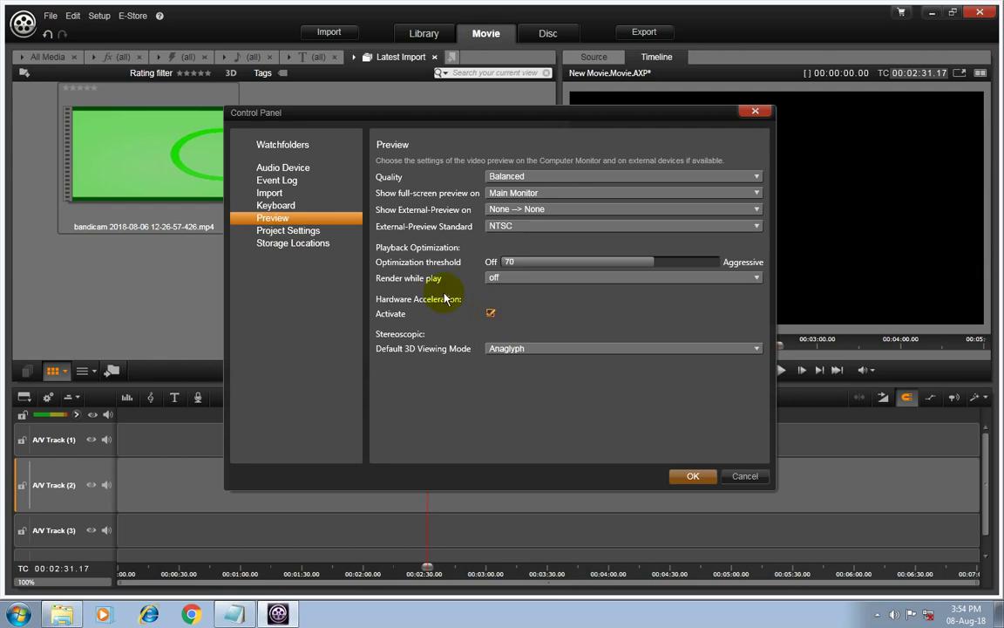
pyautogui.click(297, 232)
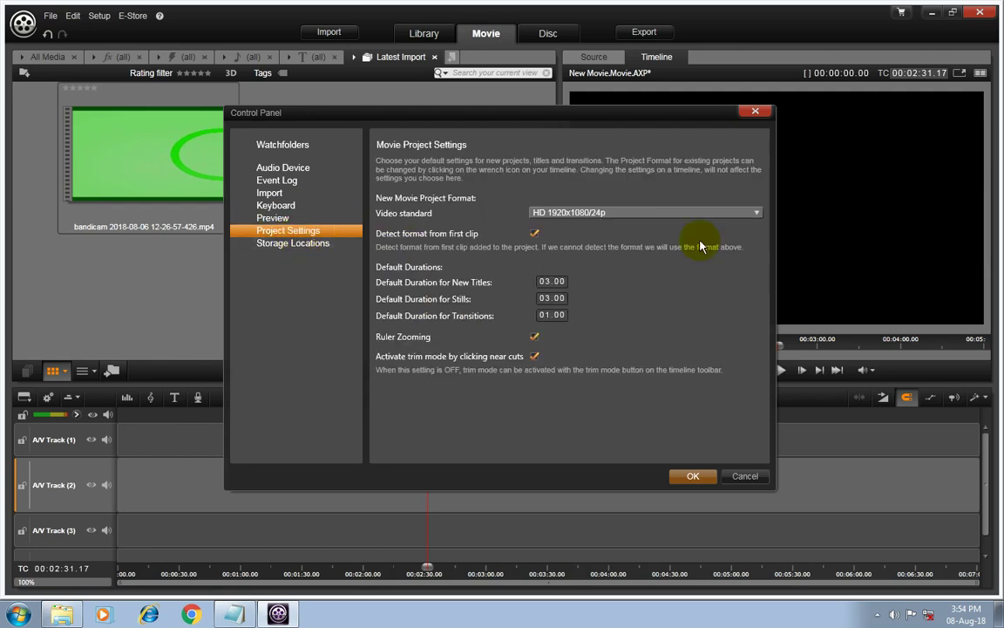
pyautogui.click(757, 212)
pyautogui.click(757, 212)
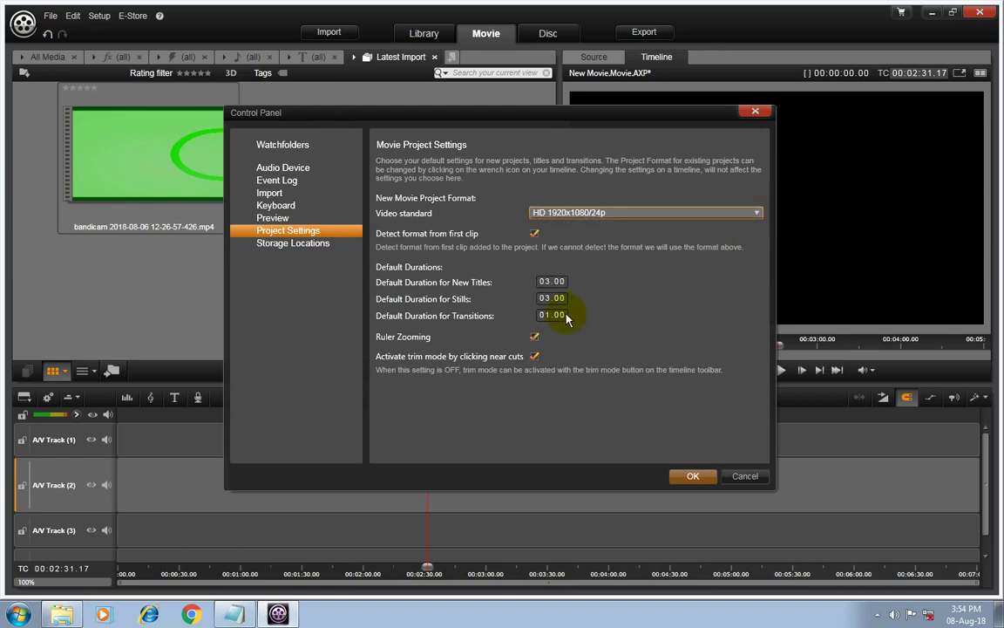
pyautogui.click(304, 248)
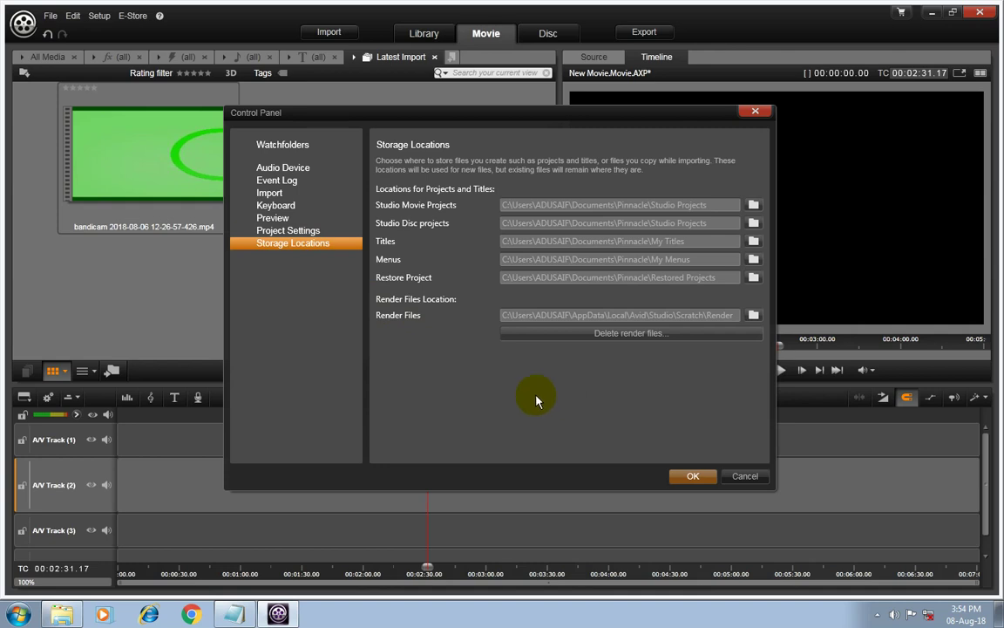
# Step: Review the Control Panel pages in reverse order from Project Settings back to Watchfolders, and cancel the dialog
pyautogui.click(290, 233)
pyautogui.click(267, 218)
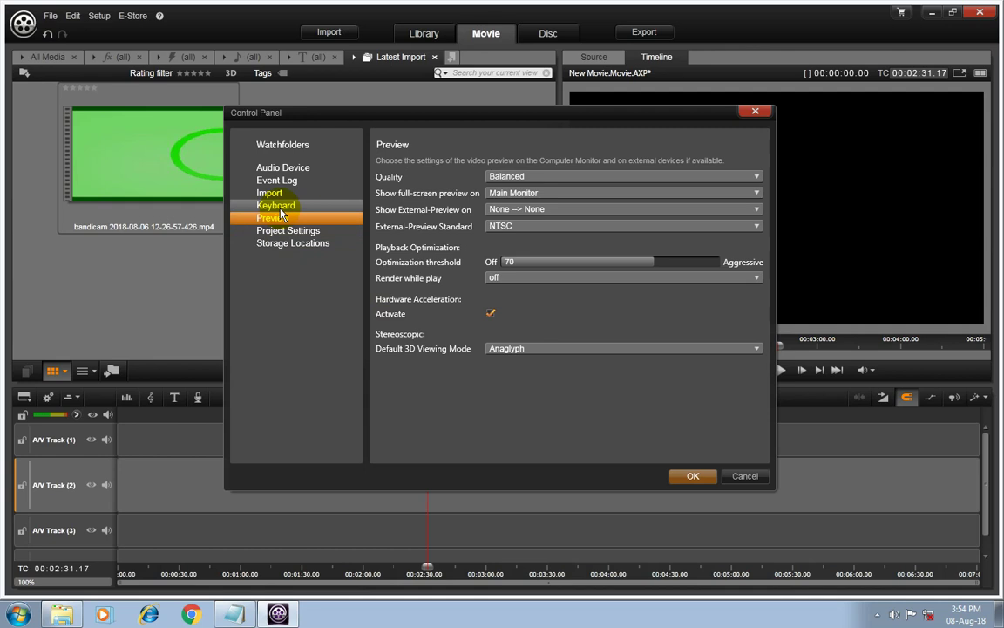
pyautogui.click(279, 207)
pyautogui.click(278, 193)
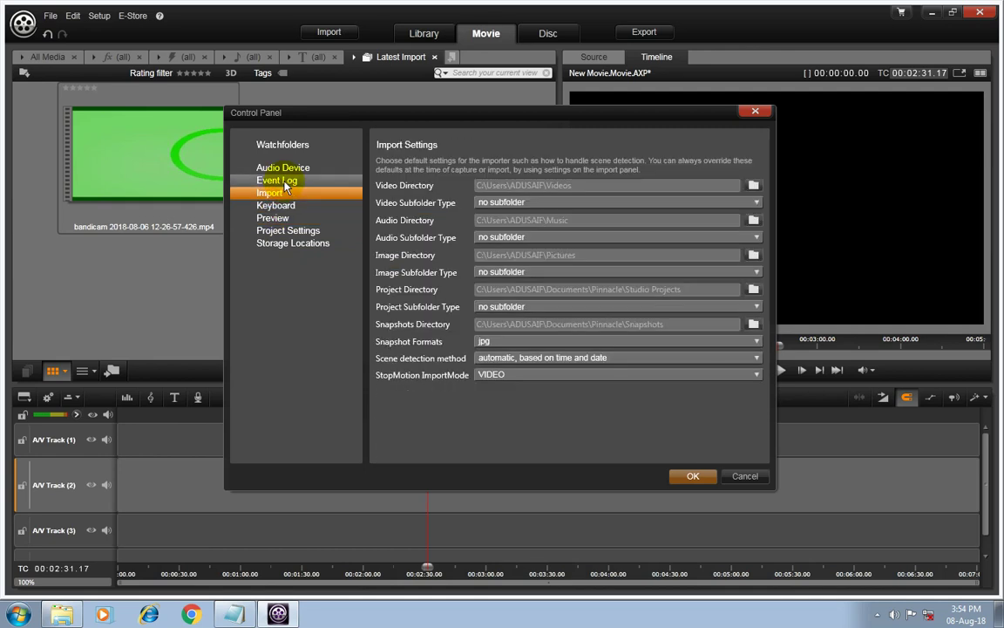
pyautogui.click(285, 182)
pyautogui.click(288, 171)
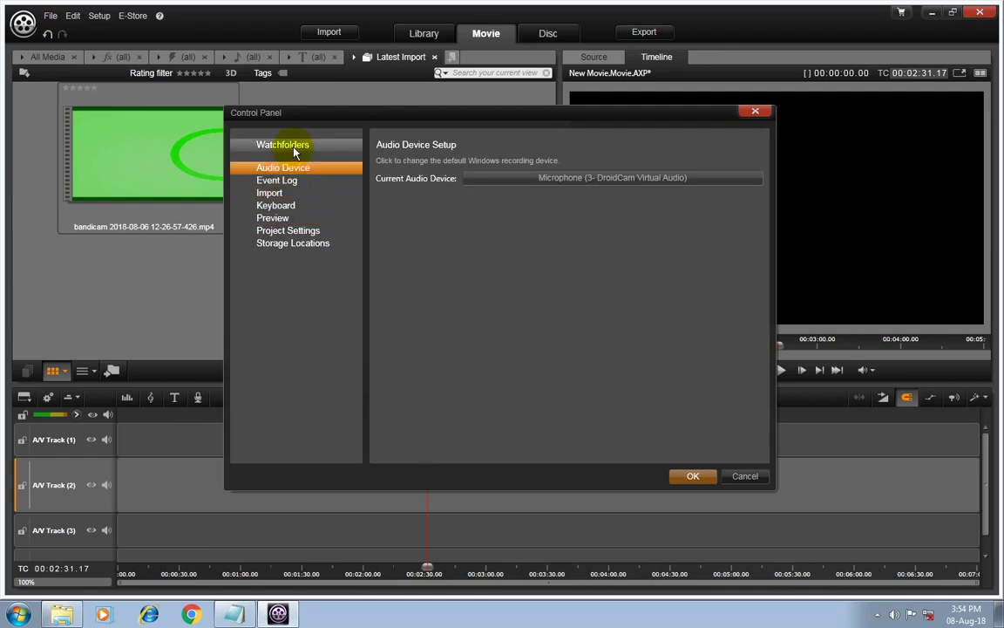
pyautogui.click(292, 147)
pyautogui.click(750, 478)
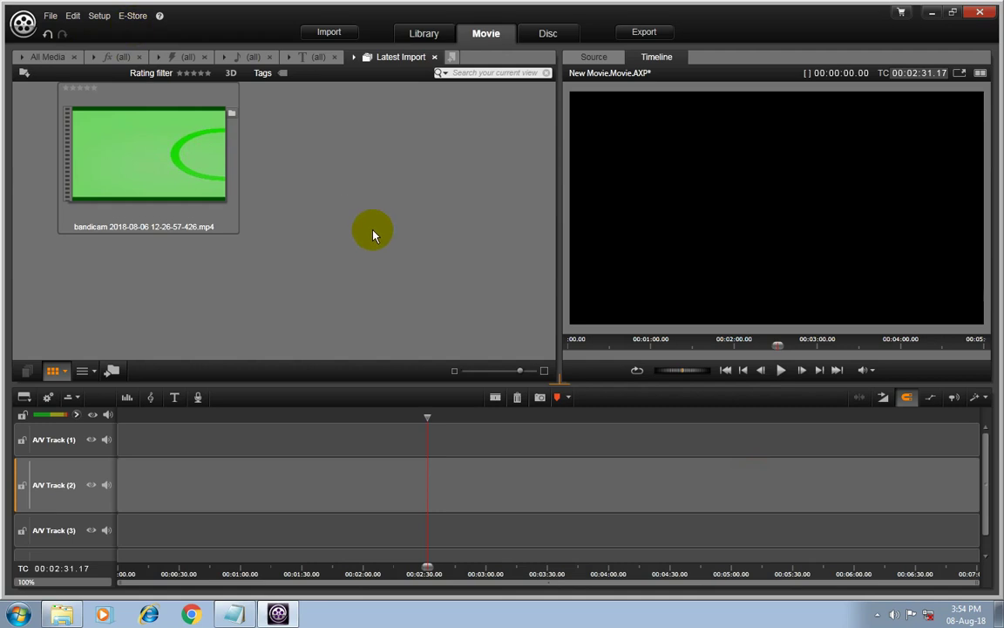
# Step: Reopen the Control Panel, check the Project Settings and Preview options, and accept the dialog
pyautogui.click(105, 31)
pyautogui.click(286, 231)
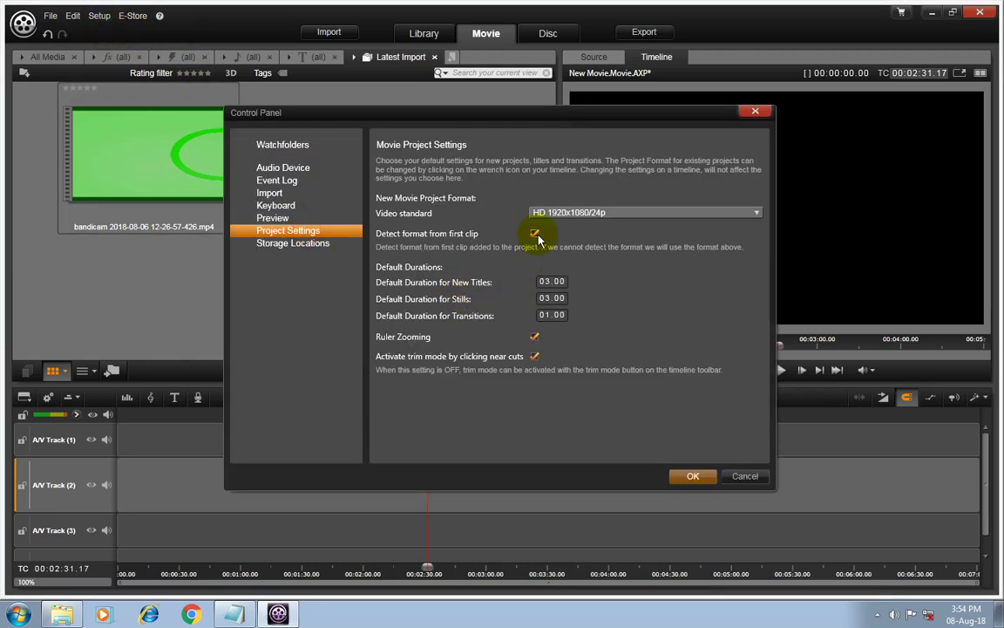
pyautogui.click(269, 218)
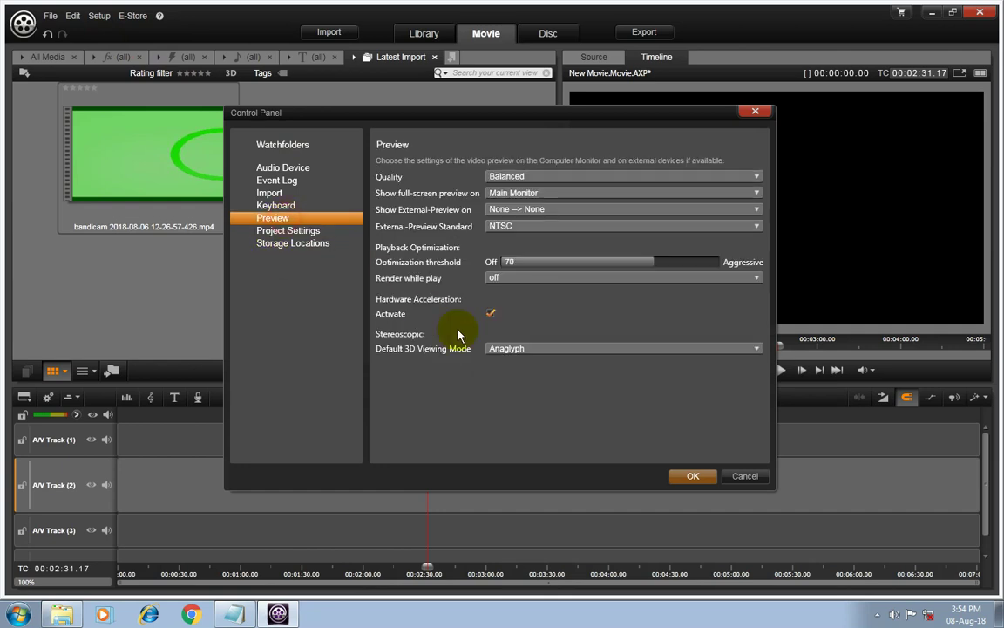
pyautogui.click(696, 476)
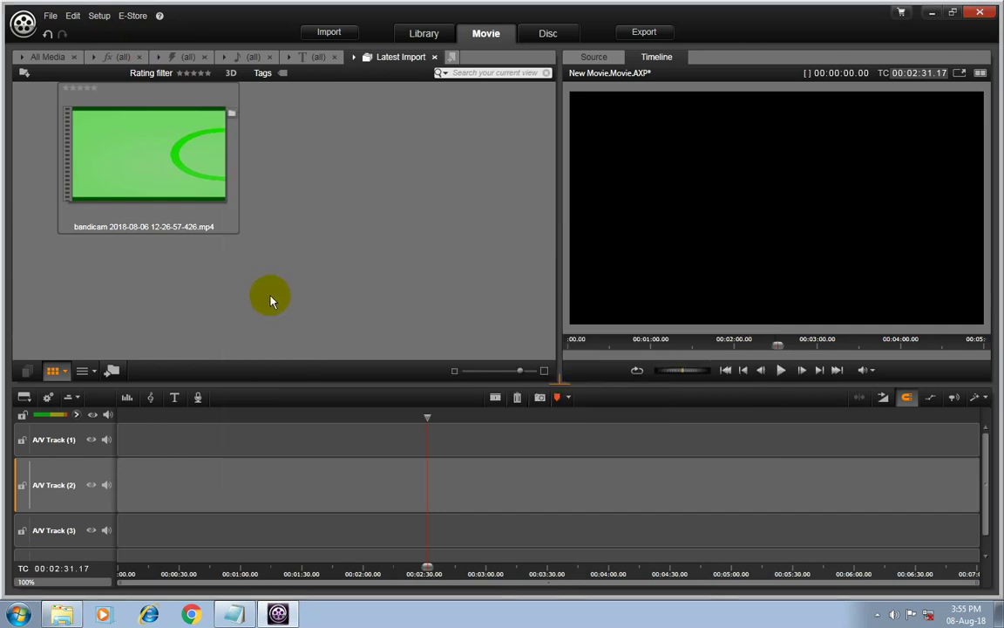
# Step: Open the program's About window and examine its version and copyright information
pyautogui.click(389, 275)
pyautogui.click(132, 15)
pyautogui.click(159, 16)
pyautogui.click(159, 16)
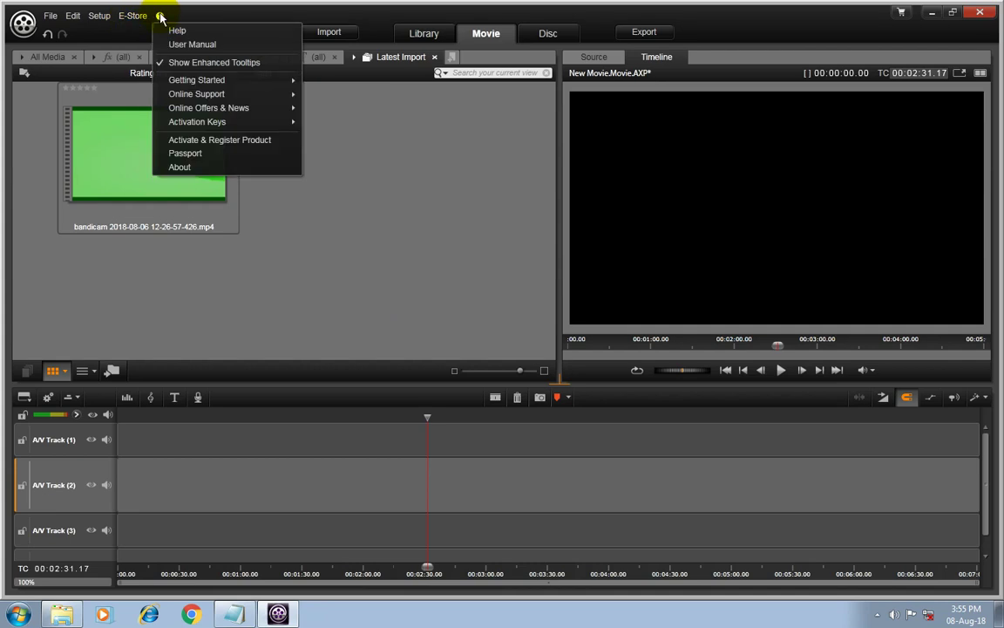
pyautogui.click(223, 171)
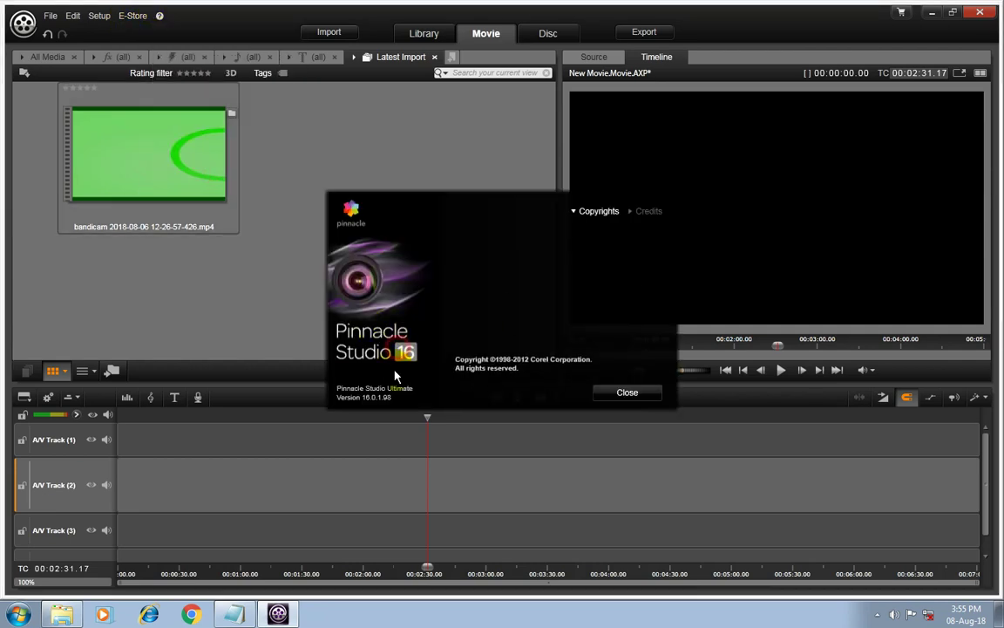
pyautogui.click(609, 212)
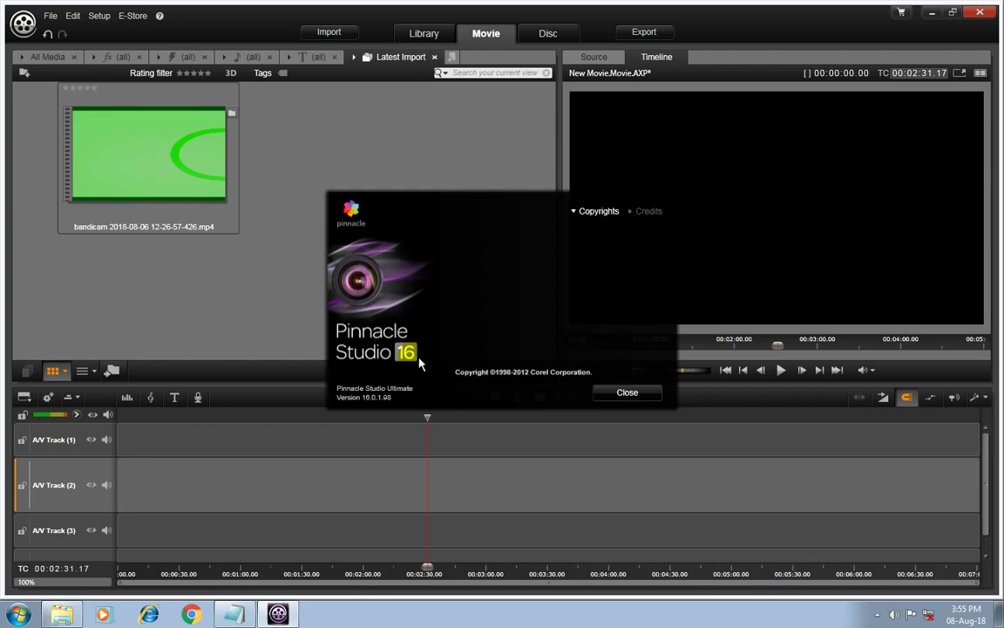
# Step: Close the About window, minimize the editor to show the desktop, and launch Total Video Converter
pyautogui.click(640, 394)
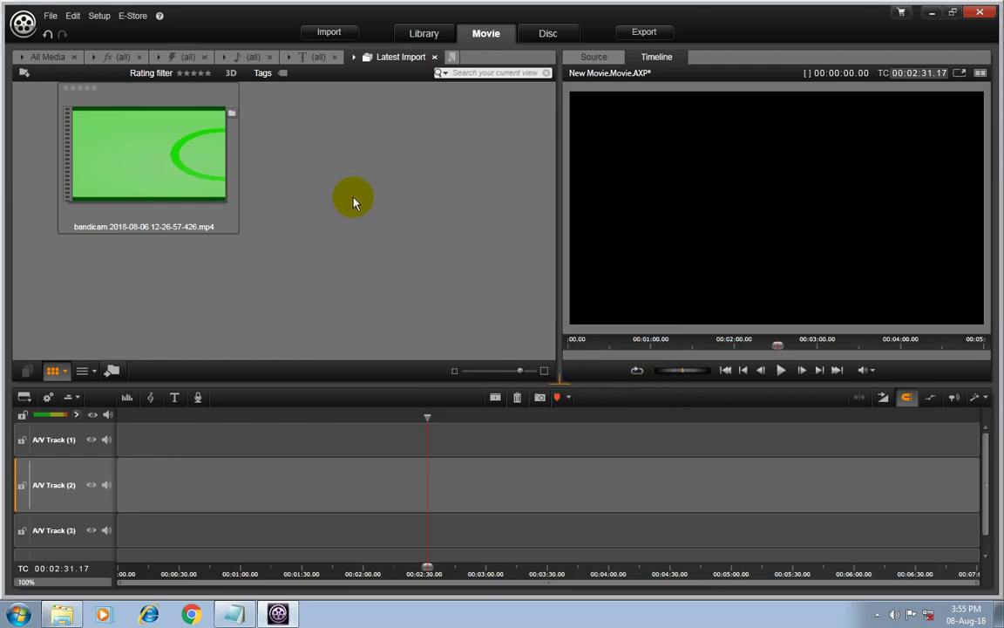
pyautogui.click(934, 17)
pyautogui.click(622, 321)
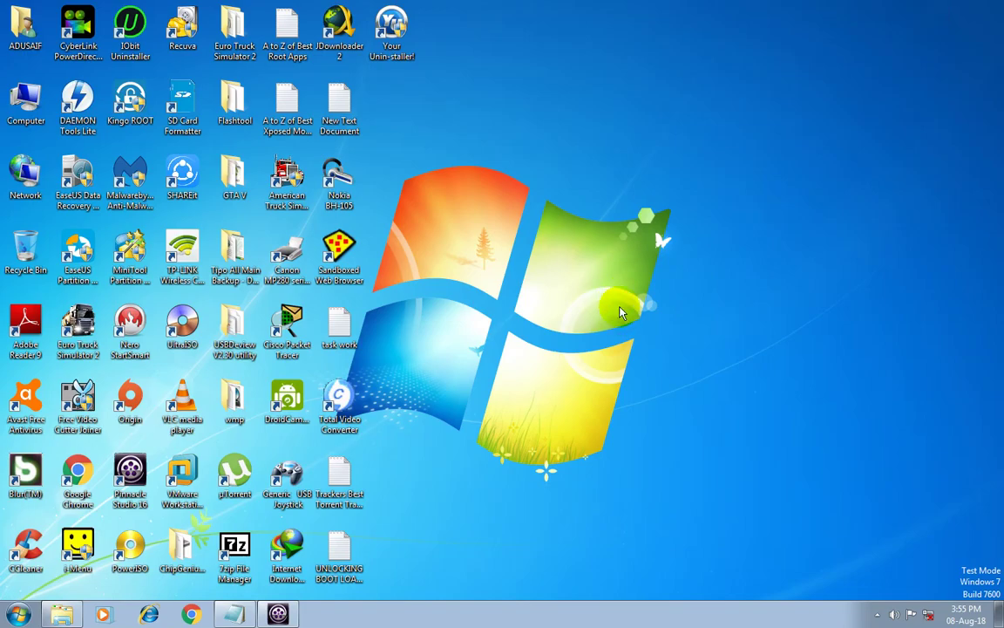
pyautogui.doubleClick(342, 405)
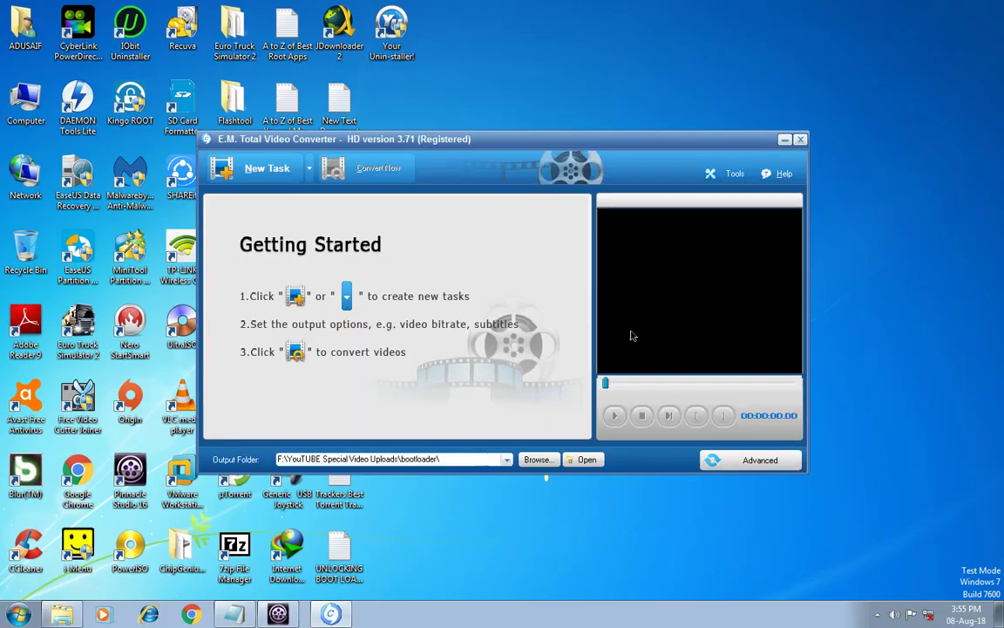
# Step: Switch to the bootloader folder in Windows Explorer and examine the bandicam video's detailed file properties
pyautogui.click(65, 616)
pyautogui.click(226, 128)
pyautogui.rightClick(237, 143)
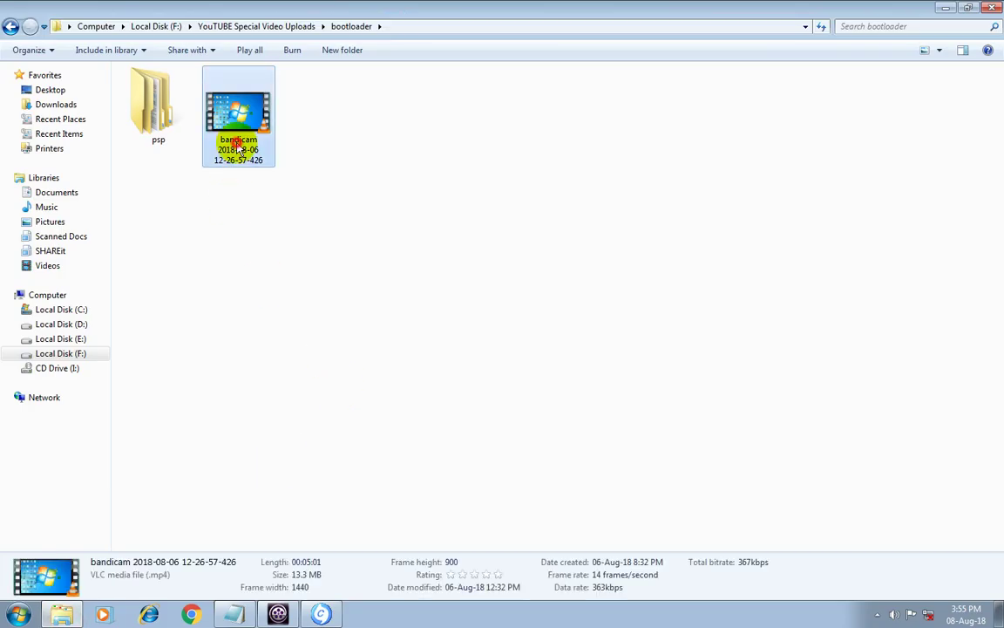
pyautogui.click(329, 521)
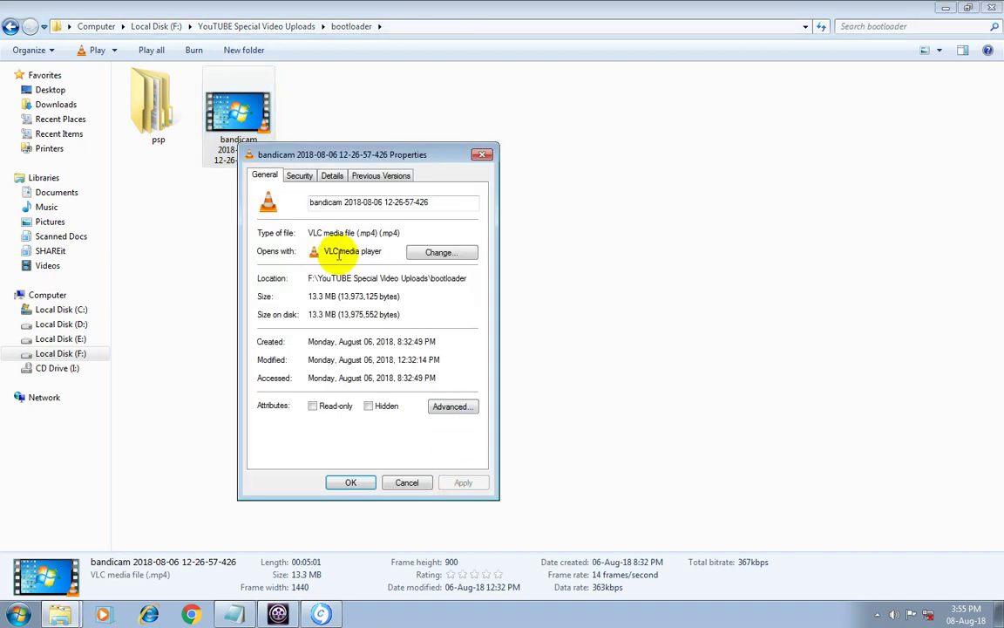
pyautogui.click(334, 175)
pyautogui.moveTo(471, 237); pyautogui.dragTo(347, 314)
pyautogui.moveTo(464, 274); pyautogui.dragTo(470, 224)
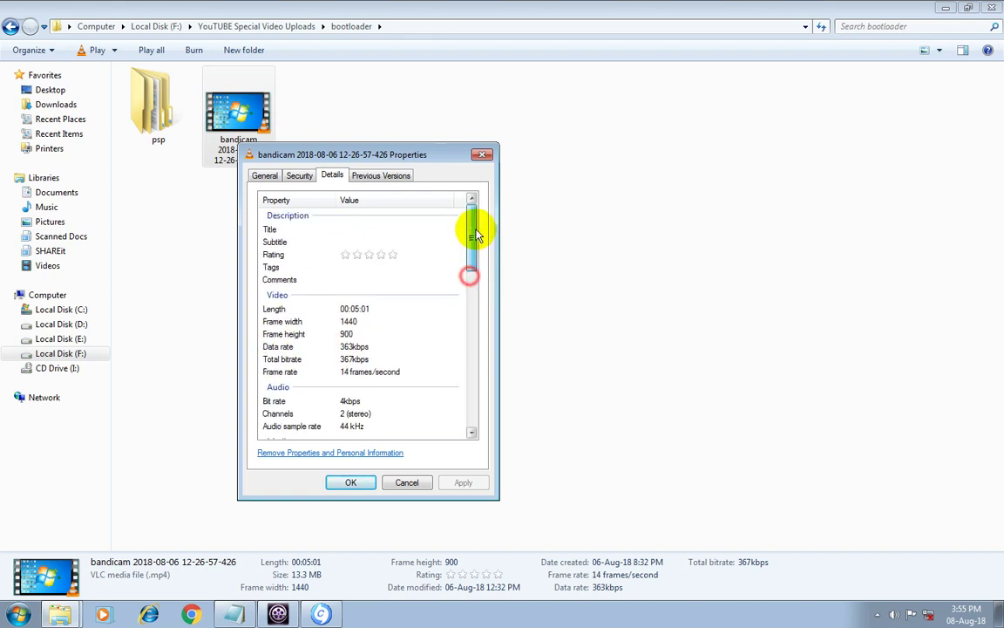
pyautogui.click(406, 482)
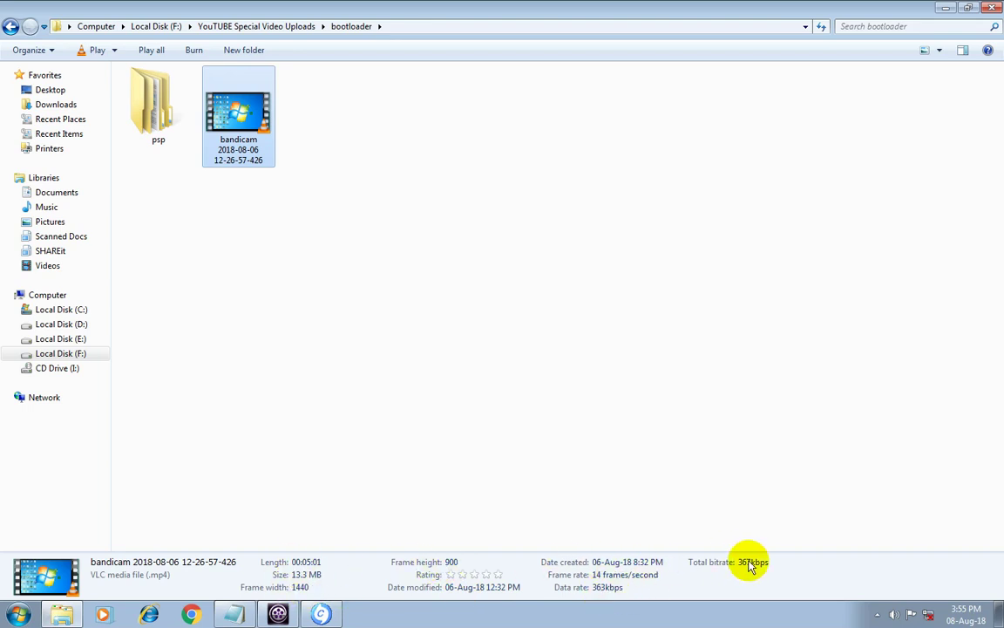
pyautogui.click(699, 403)
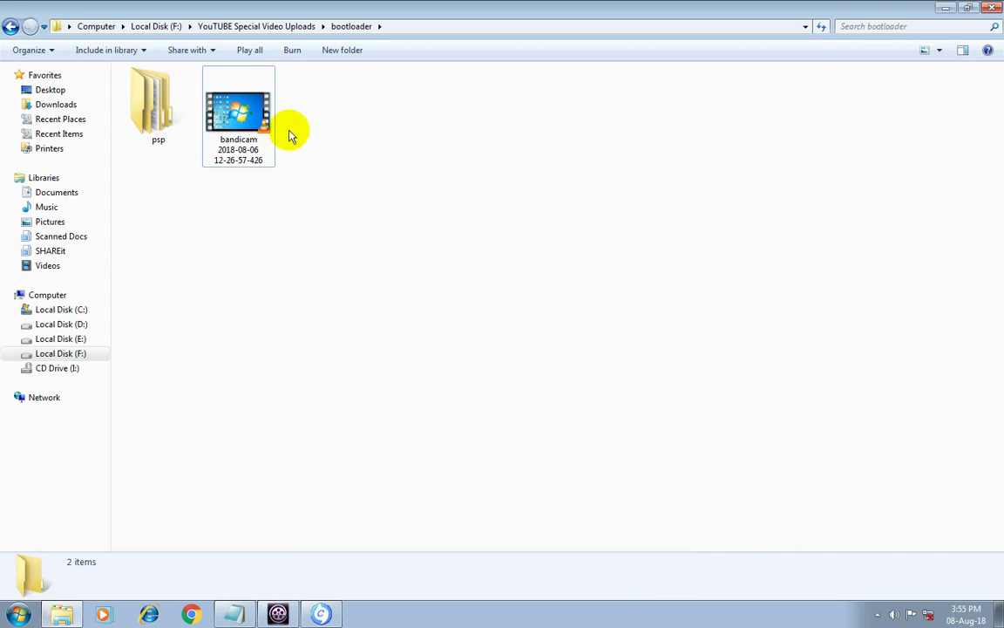
# Step: Add the bandicam video from the bootloader folder to Total Video Converter as an AVC H264 MP4 task, and close the folder window
pyautogui.click(232, 119)
pyautogui.click(944, 11)
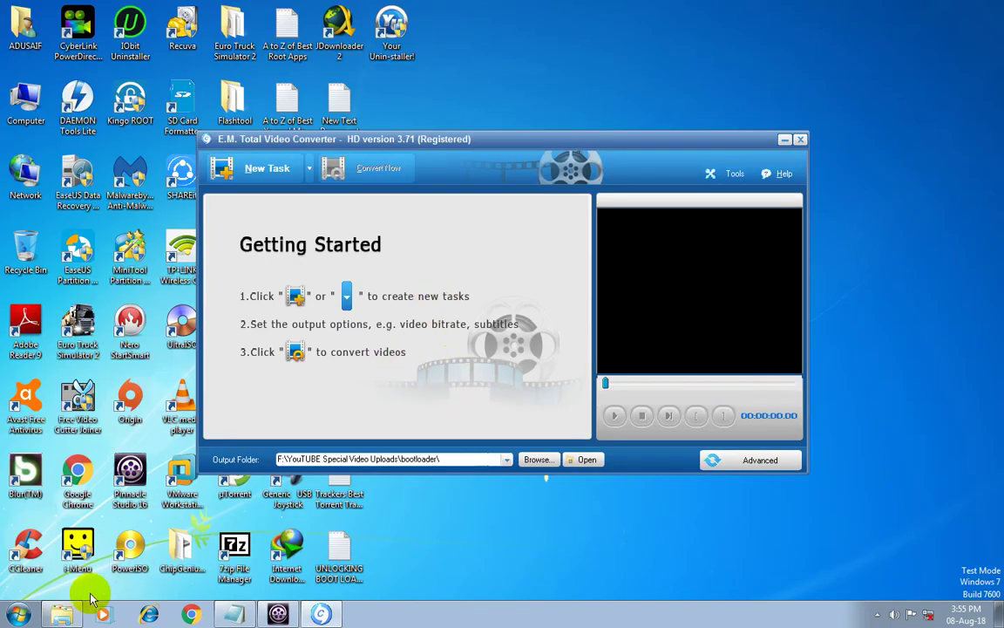
pyautogui.click(62, 614)
pyautogui.moveTo(235, 105); pyautogui.dragTo(359, 240)
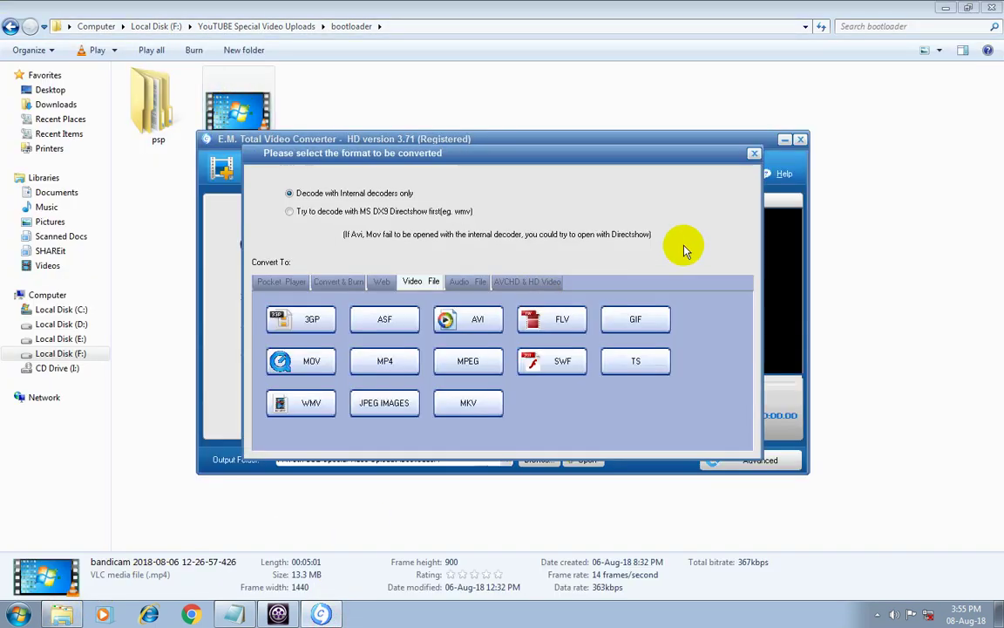
pyautogui.click(385, 359)
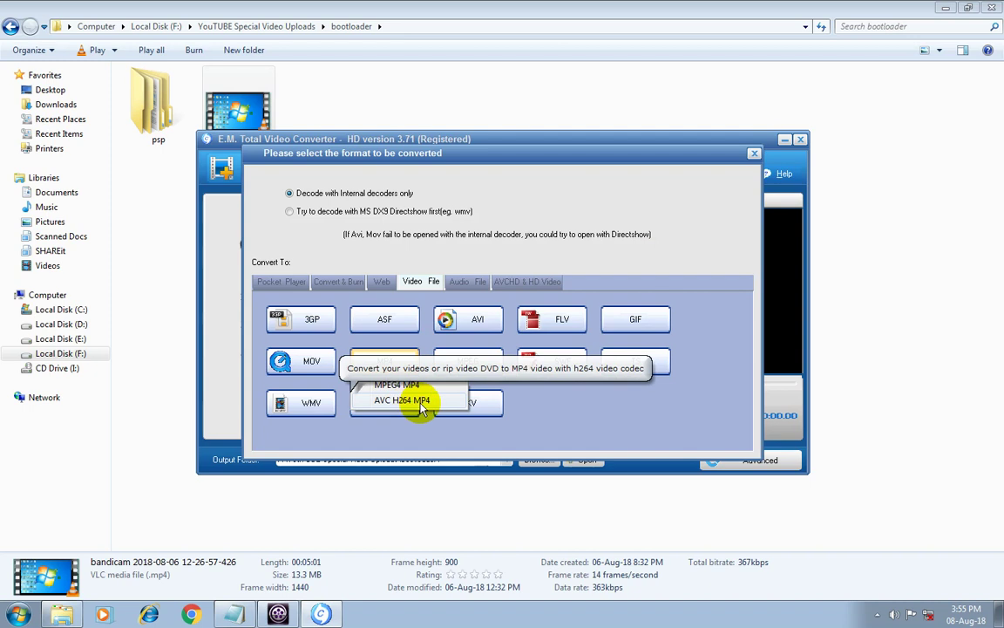
pyautogui.click(410, 400)
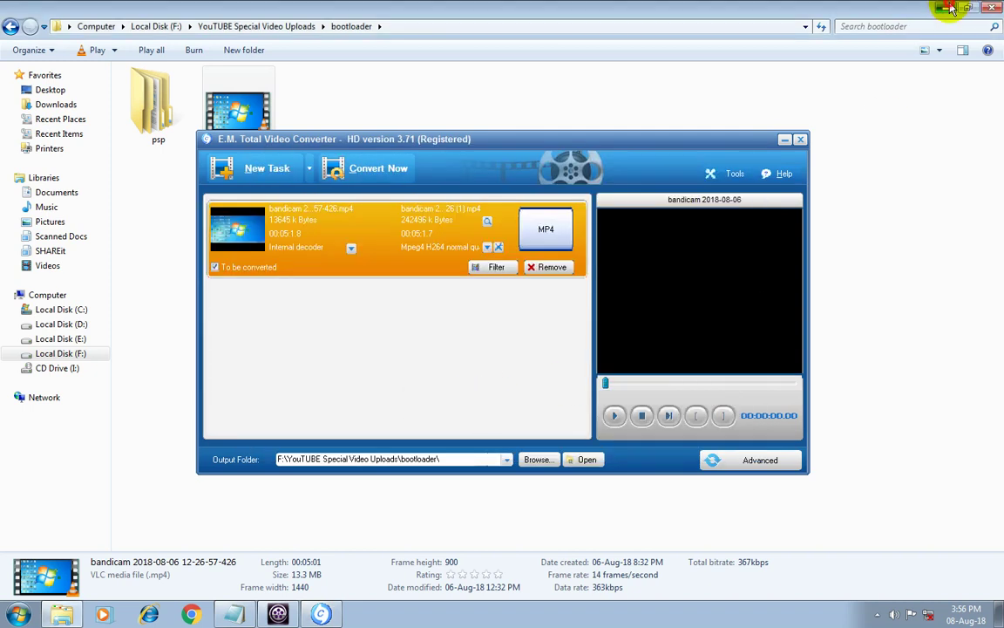
pyautogui.click(991, 7)
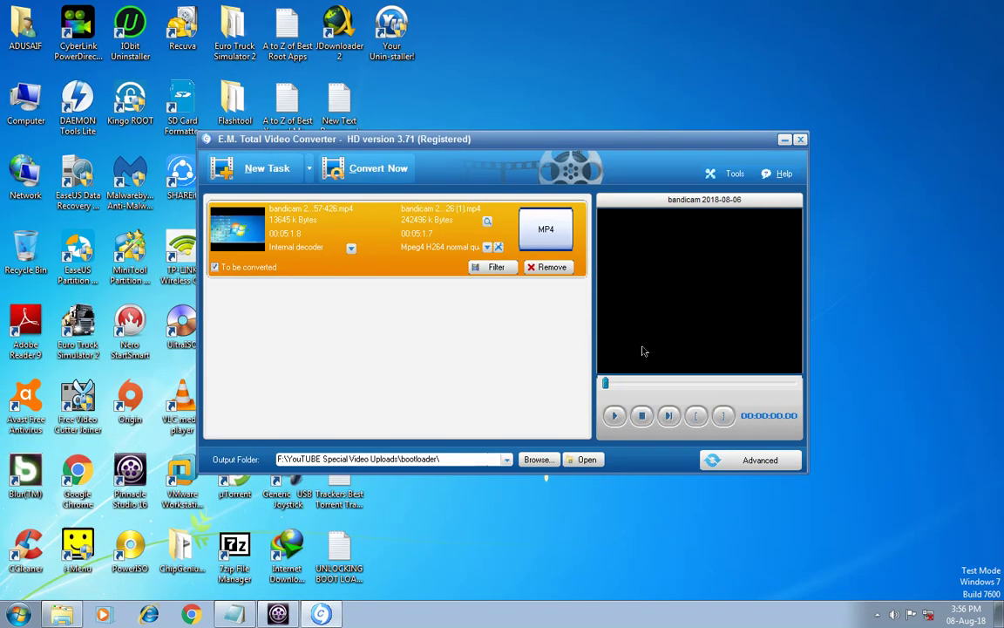
# Step: Open the conversion task's Mpeg4 H264 options and review the audio channel and audio codec choices
pyautogui.click(498, 248)
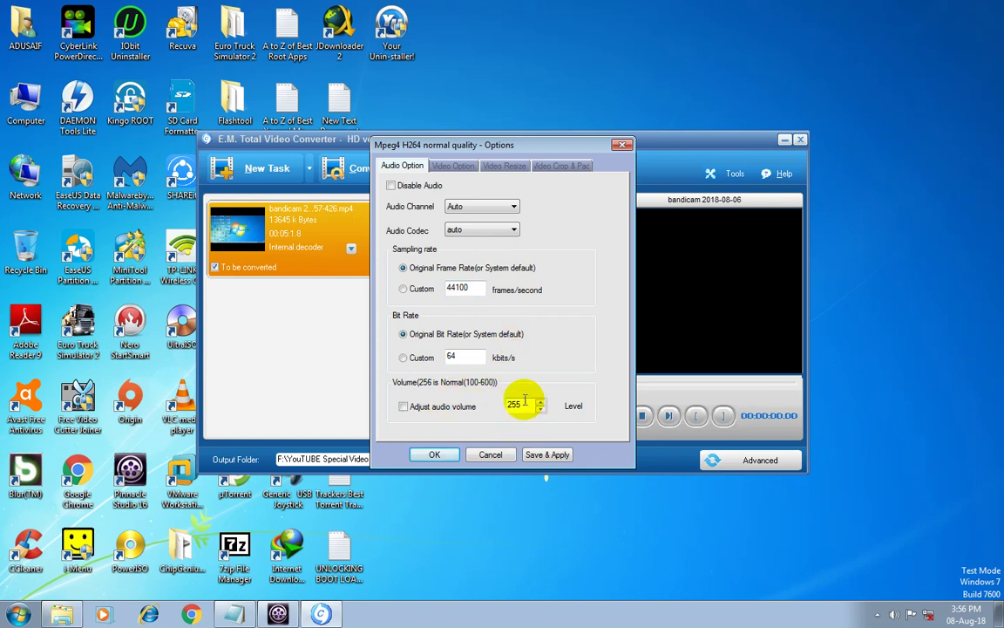
pyautogui.click(502, 205)
pyautogui.click(501, 205)
pyautogui.click(512, 230)
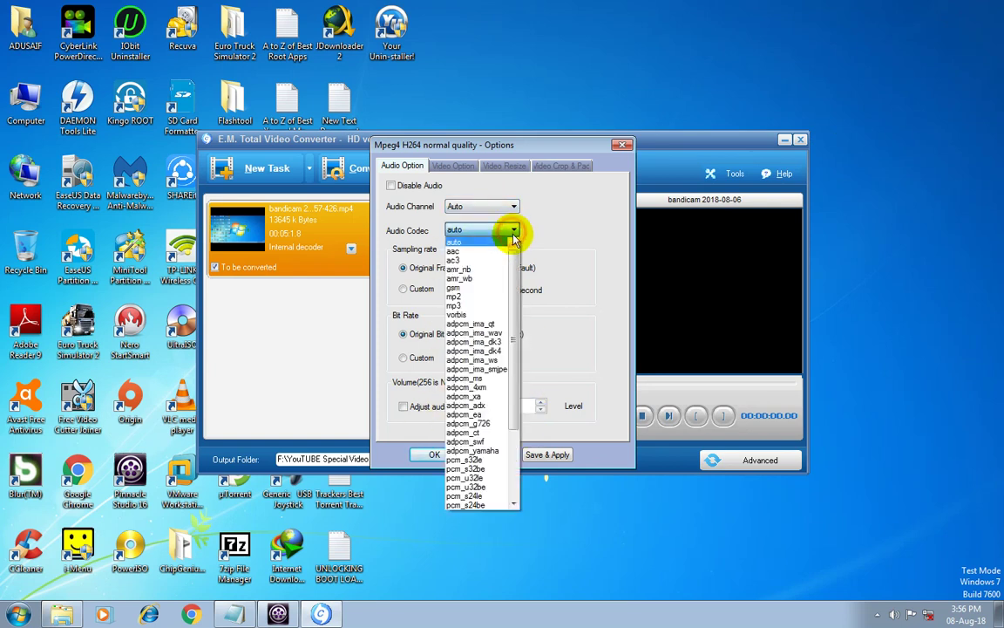
pyautogui.click(558, 237)
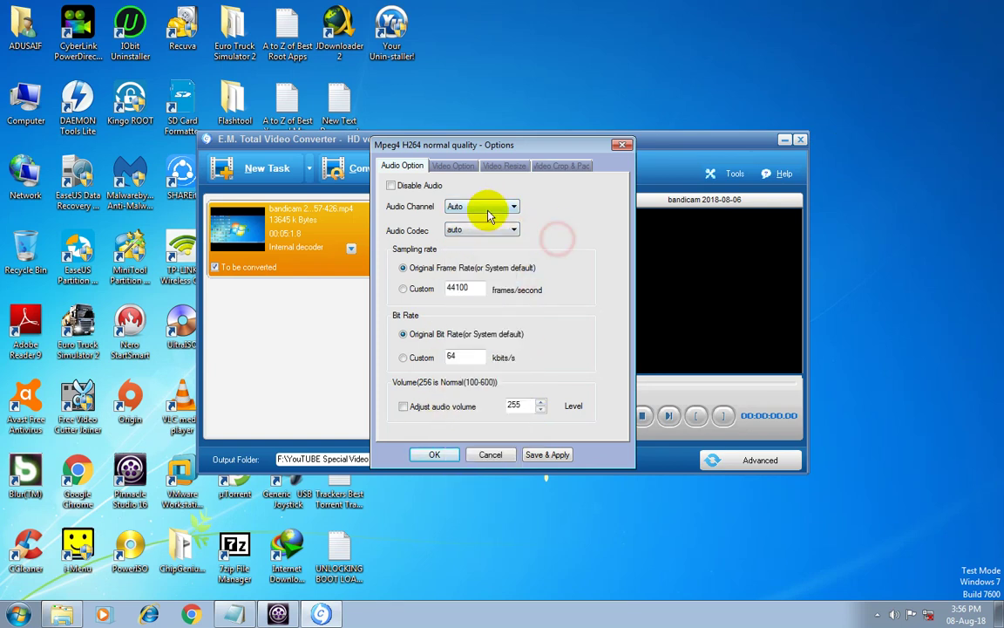
# Step: Review the video options for the conversion, including the available video codecs and the advanced settings
pyautogui.click(469, 174)
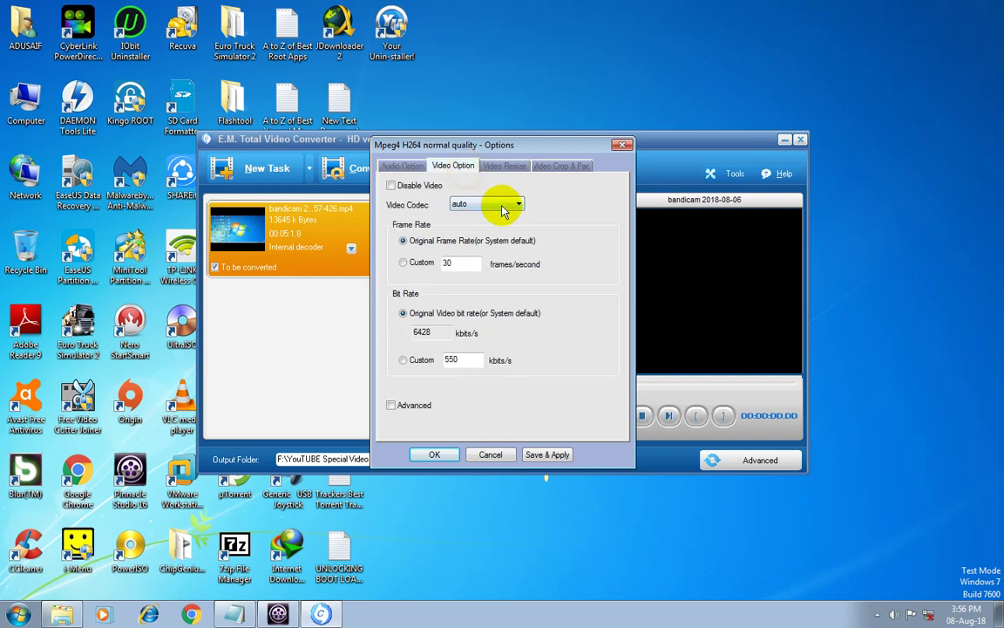
pyautogui.click(515, 204)
pyautogui.moveTo(519, 259); pyautogui.dragTo(524, 324)
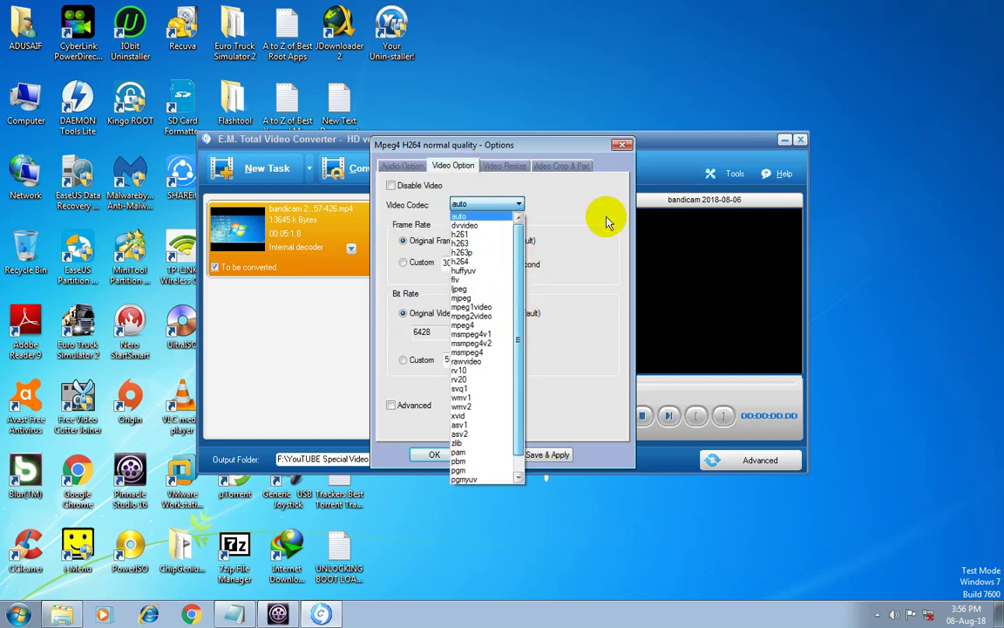
pyautogui.click(548, 195)
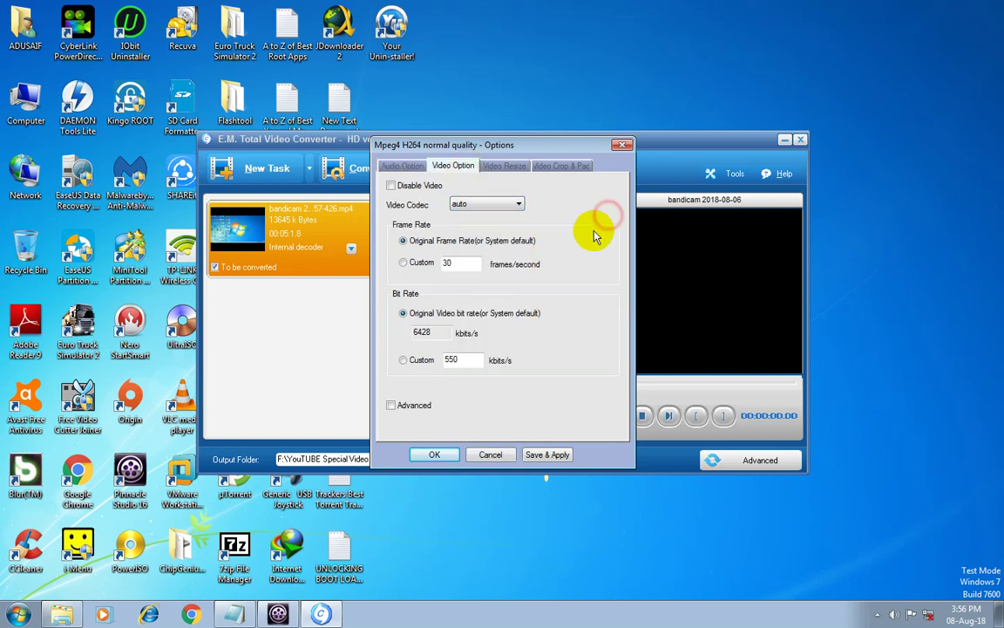
pyautogui.click(406, 404)
pyautogui.click(406, 404)
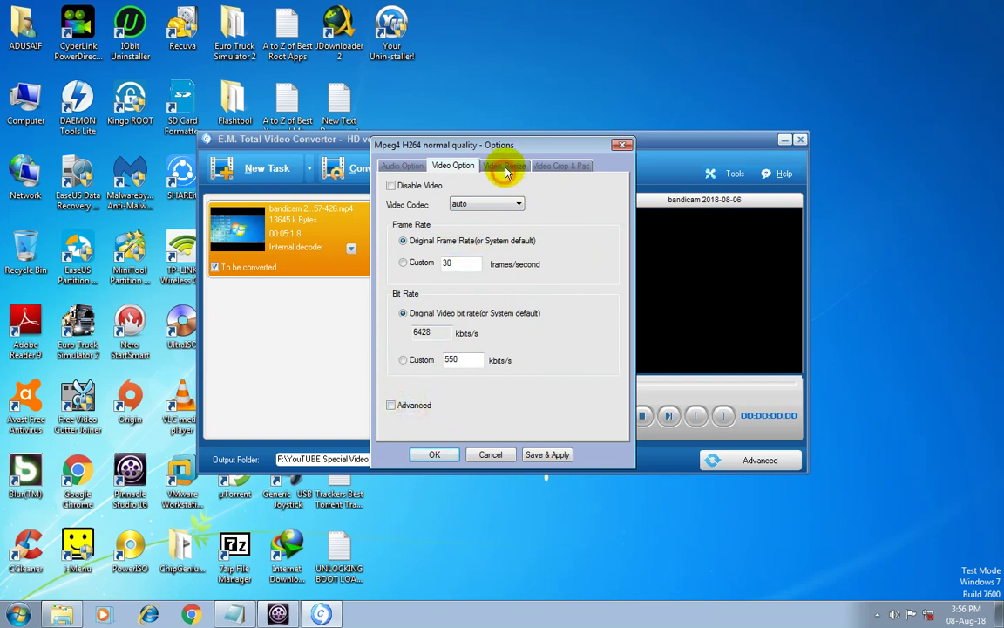
# Step: Review the Video Resize, Video Crop & Pad and audio options, and accept the options dialog
pyautogui.click(504, 165)
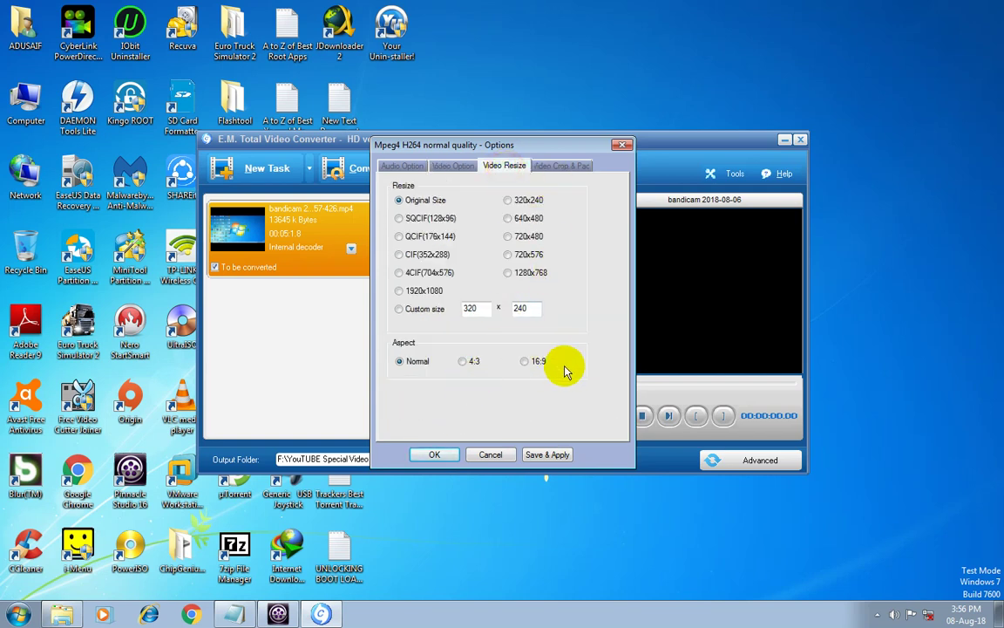
pyautogui.click(562, 166)
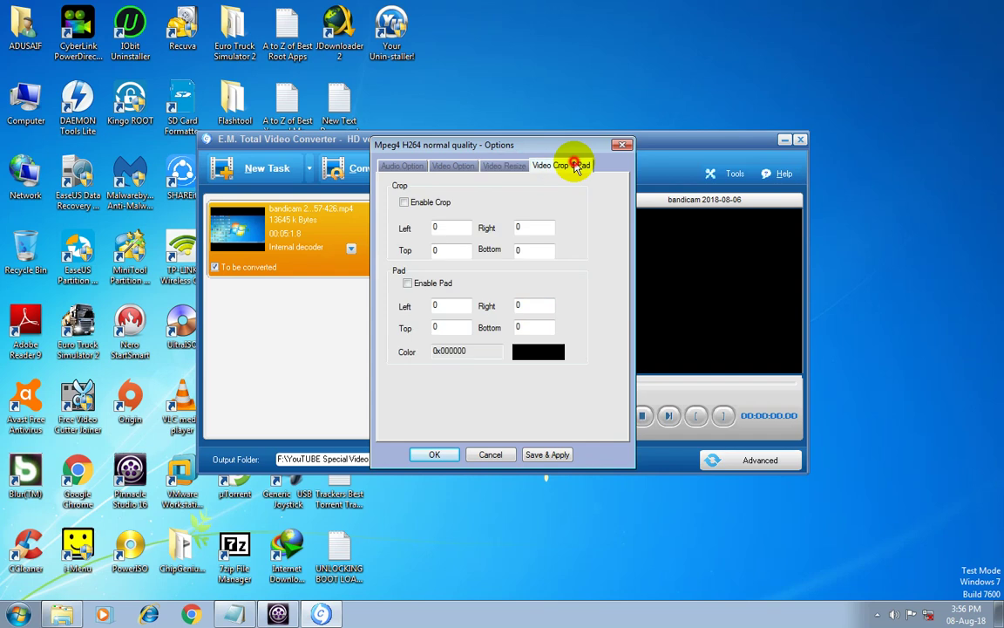
pyautogui.click(402, 166)
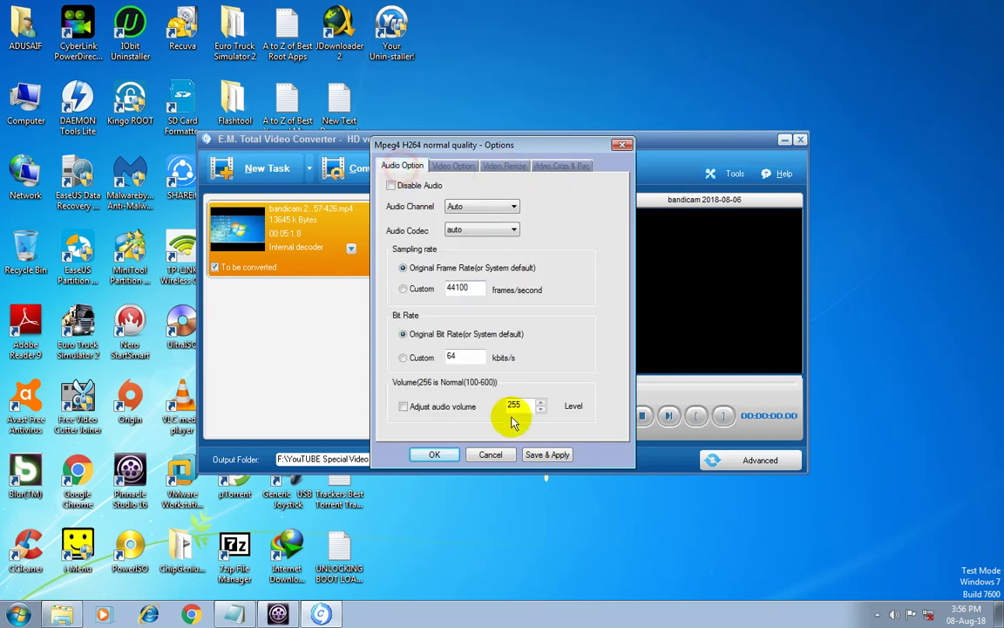
pyautogui.click(457, 460)
pyautogui.click(594, 338)
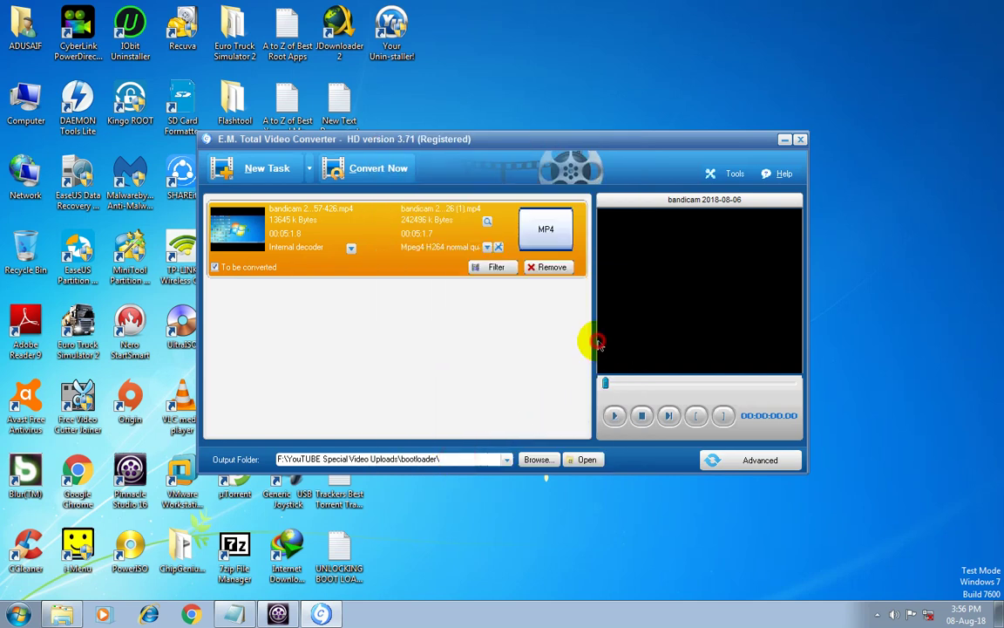
# Step: Check the task's H264 quality profiles, video filters and decoder choices, leaving each of them as set
pyautogui.click(488, 247)
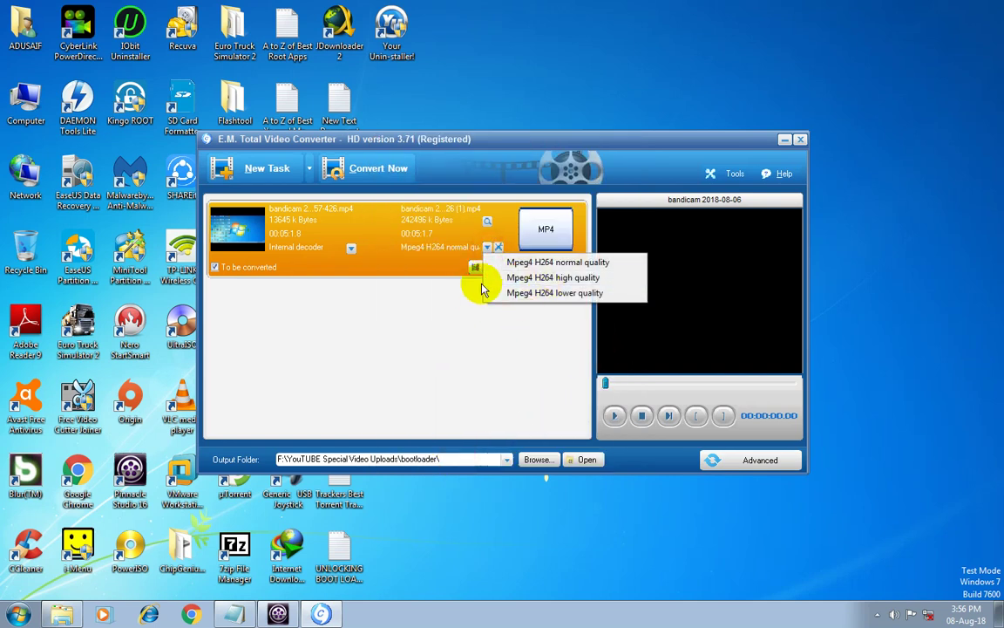
pyautogui.rightClick(478, 334)
pyautogui.click(490, 264)
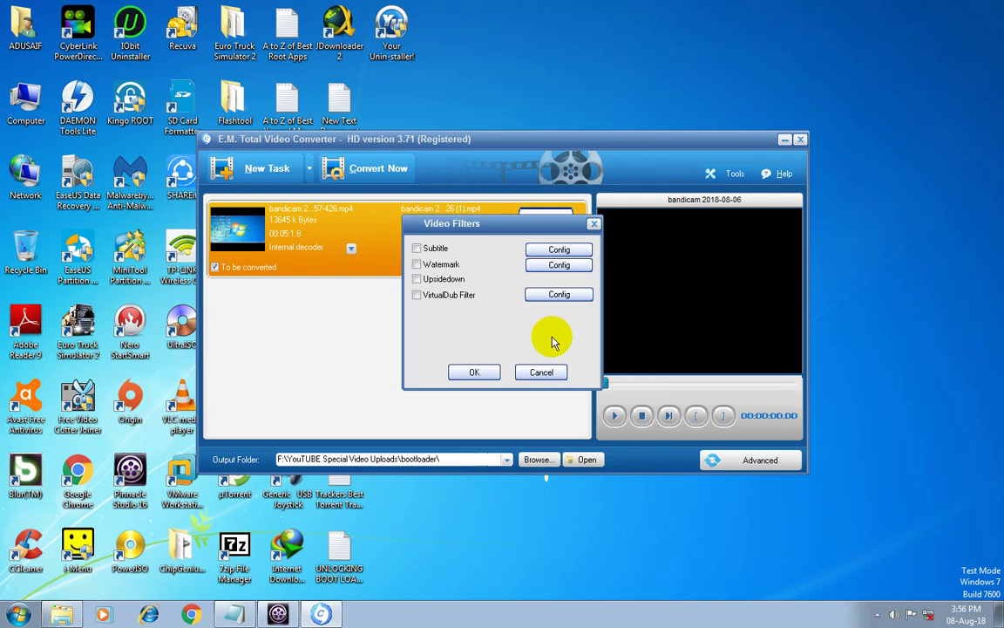
pyautogui.click(551, 376)
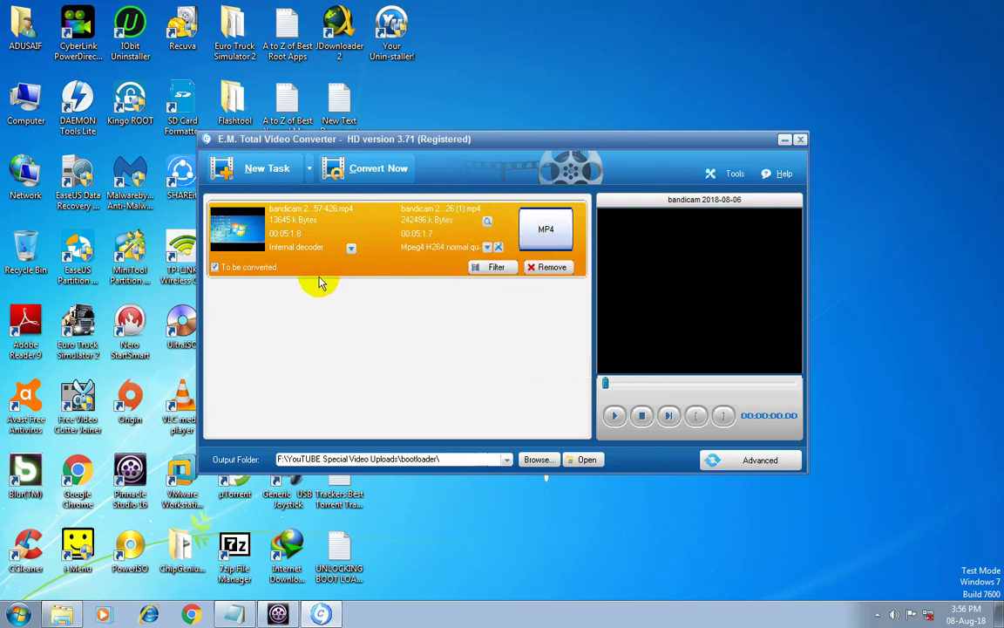
pyautogui.click(352, 249)
pyautogui.rightClick(403, 327)
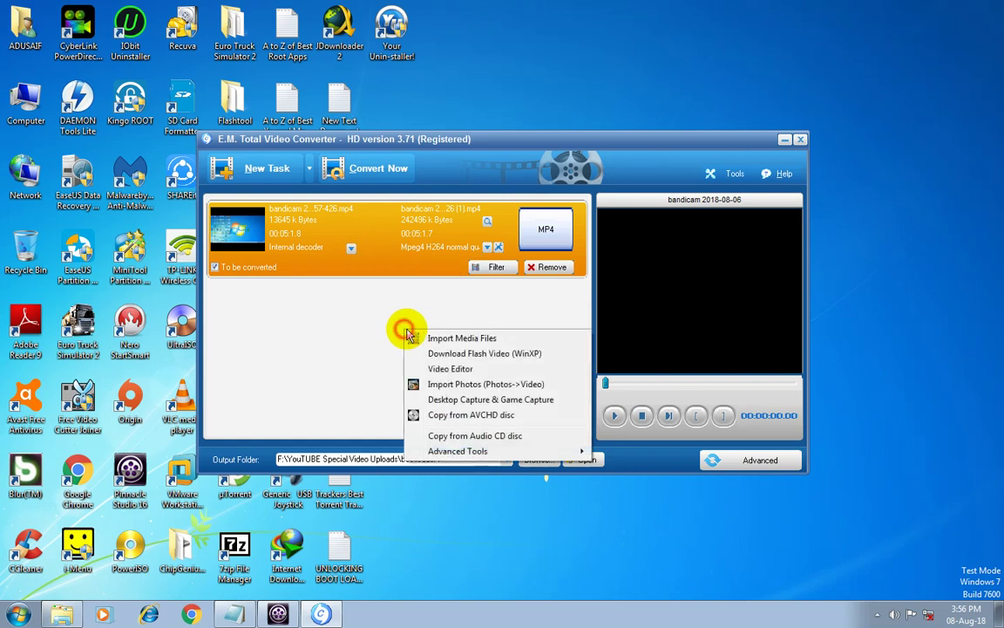
pyautogui.rightClick(357, 325)
pyautogui.click(390, 234)
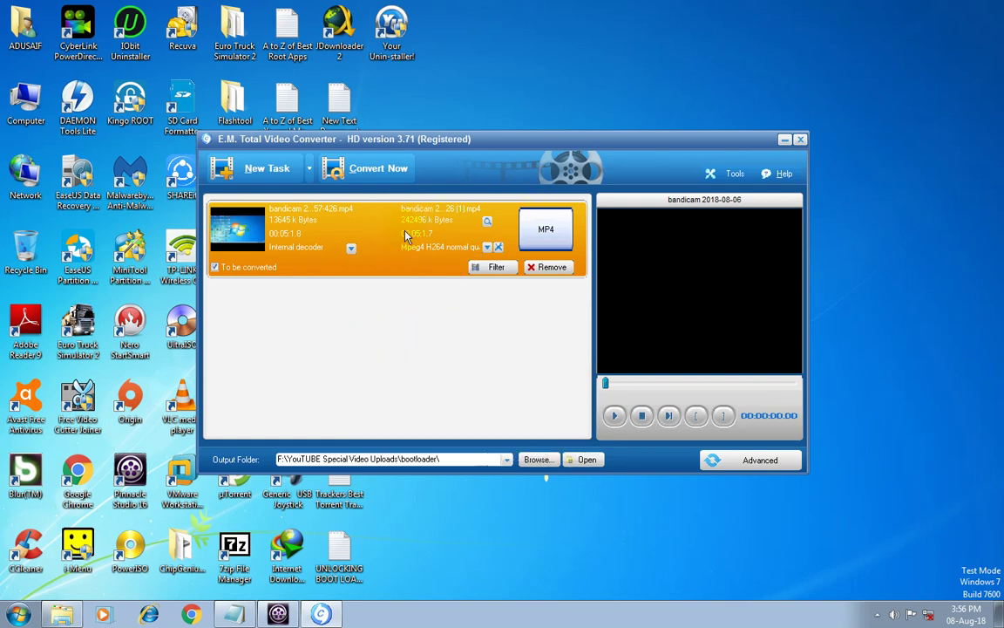
# Step: Set the output folder to C:\Program Files (x86)\Total Video Converter\Converted\ without applying it to the current items
pyautogui.click(505, 459)
pyautogui.click(498, 480)
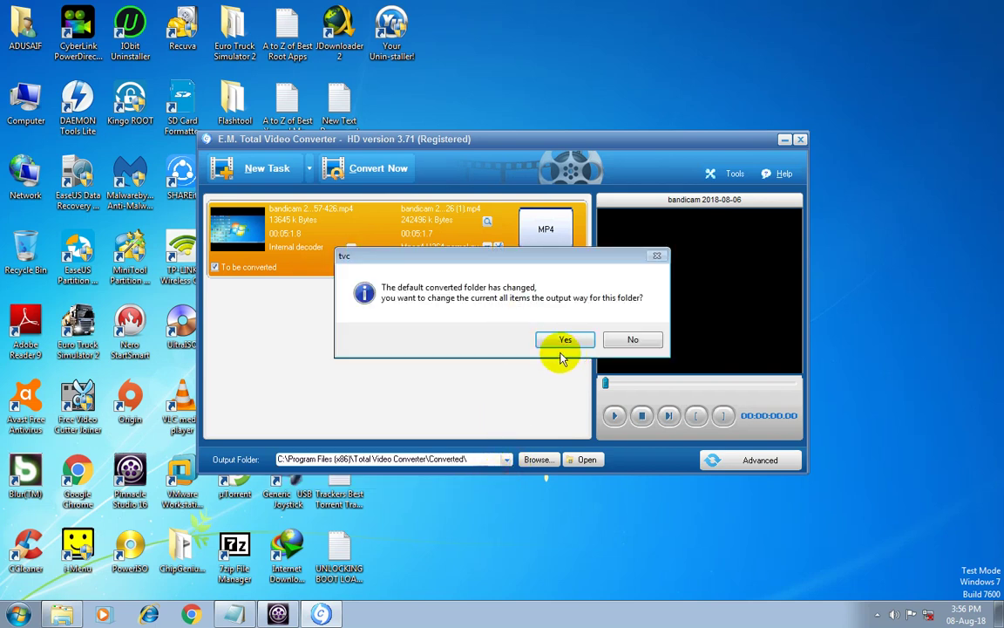
pyautogui.click(633, 342)
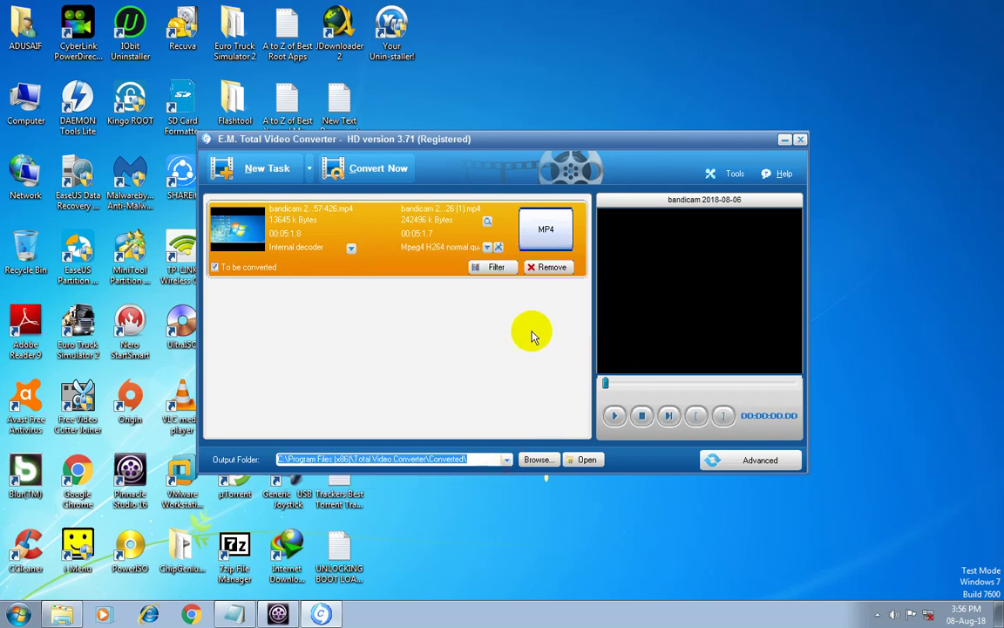
# Step: Set the output folder to F:\YouTUBE Special Video Uploads\bootloader\ and apply it to all current items
pyautogui.click(505, 459)
pyautogui.click(485, 486)
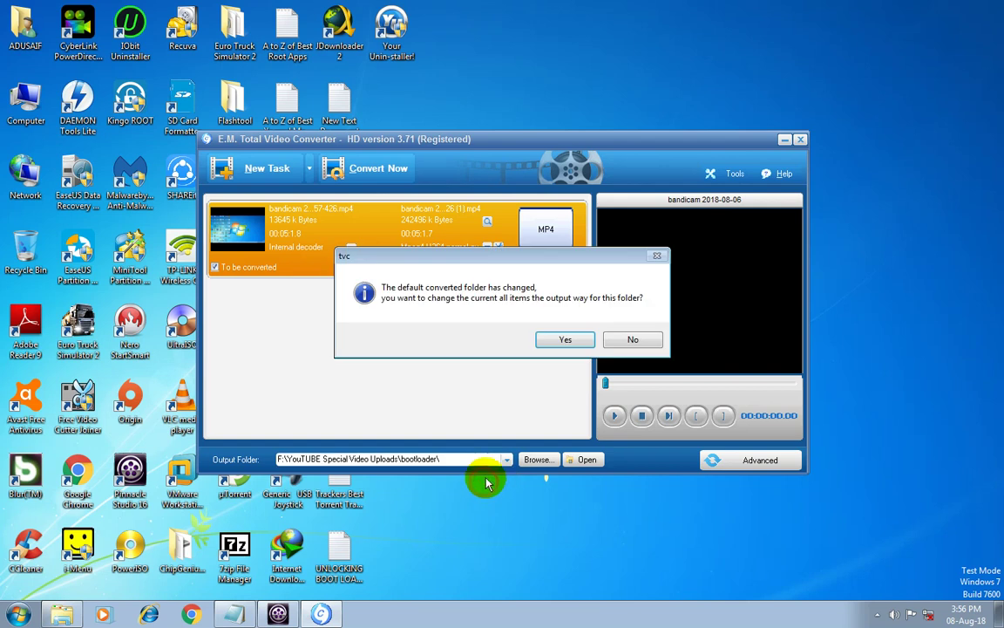
pyautogui.click(565, 339)
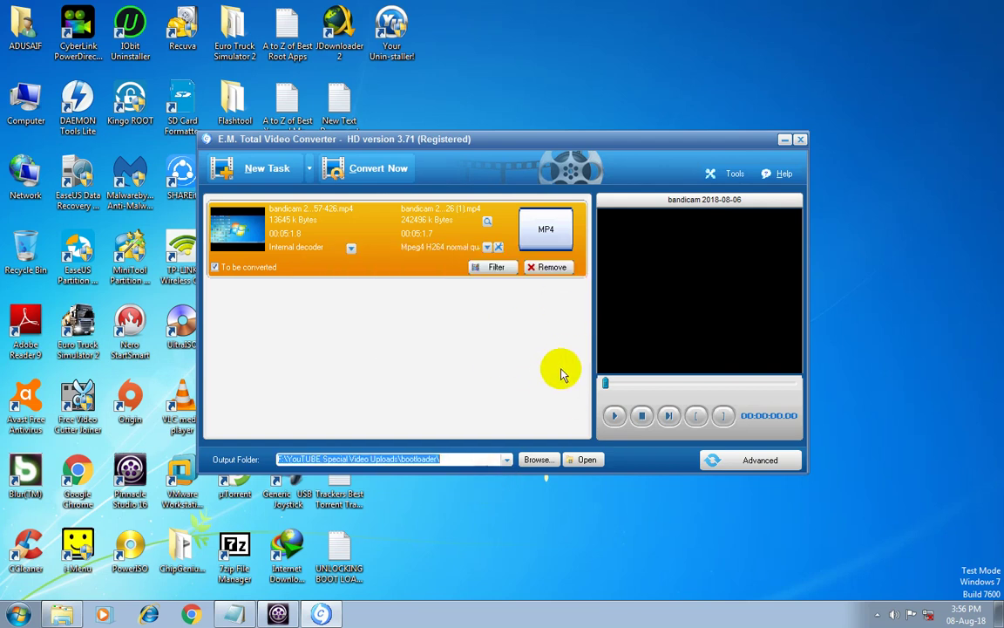
# Step: Show the converter's advanced mode and review the output file's profile settings
pyautogui.click(713, 460)
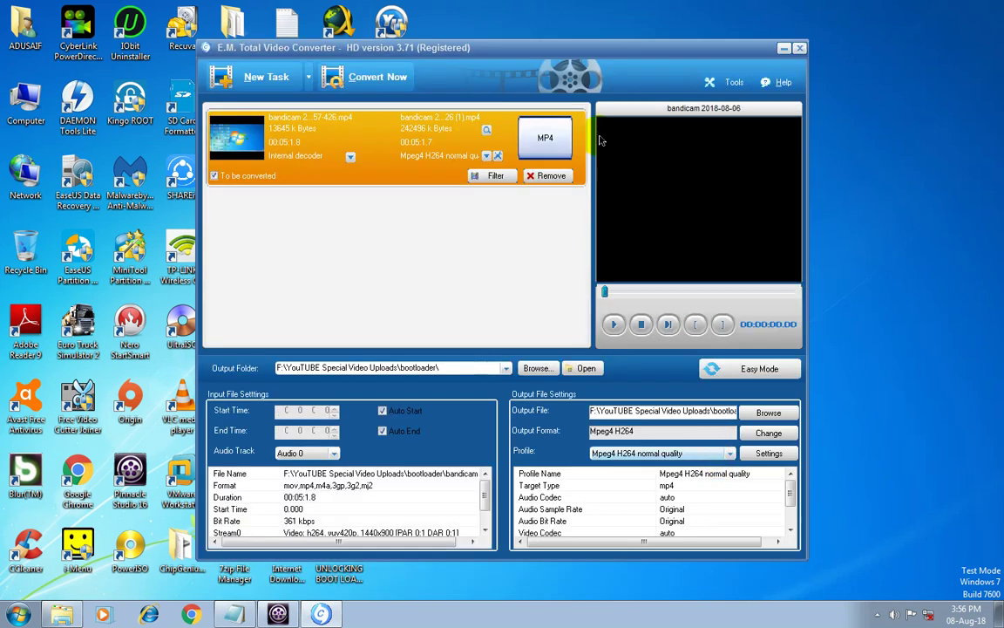
pyautogui.moveTo(789, 488)
pyautogui.mouseDown()
pyautogui.moveTo(790, 531)
pyautogui.moveTo(789, 468)
pyautogui.mouseUp()
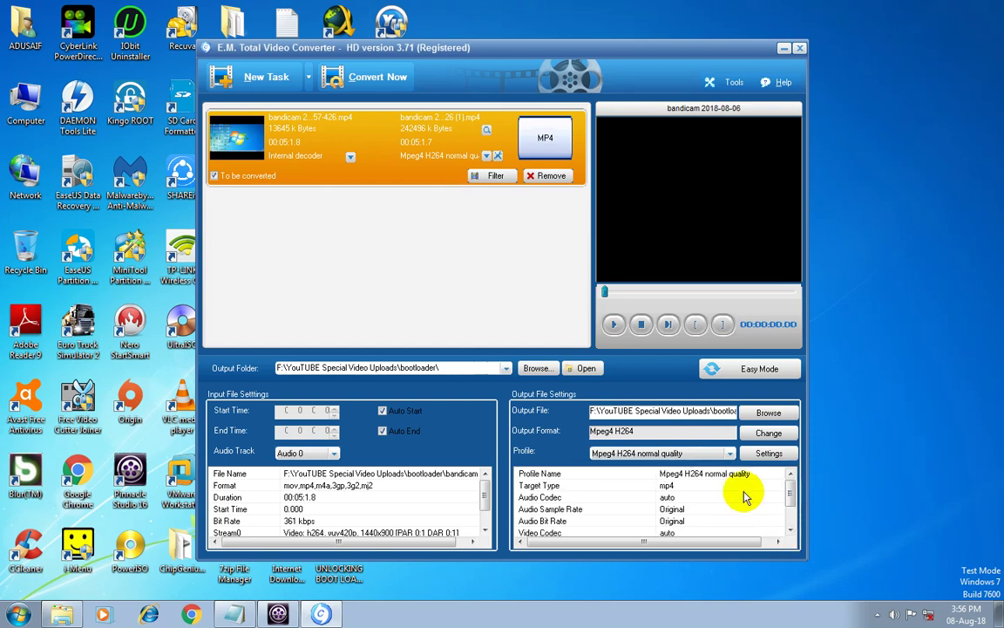
# Step: Return the converter to easy mode and convert the bandicam video to MP4 into the bootloader folder
pyautogui.moveTo(488, 504)
pyautogui.mouseDown()
pyautogui.moveTo(486, 522)
pyautogui.moveTo(486, 488)
pyautogui.mouseUp()
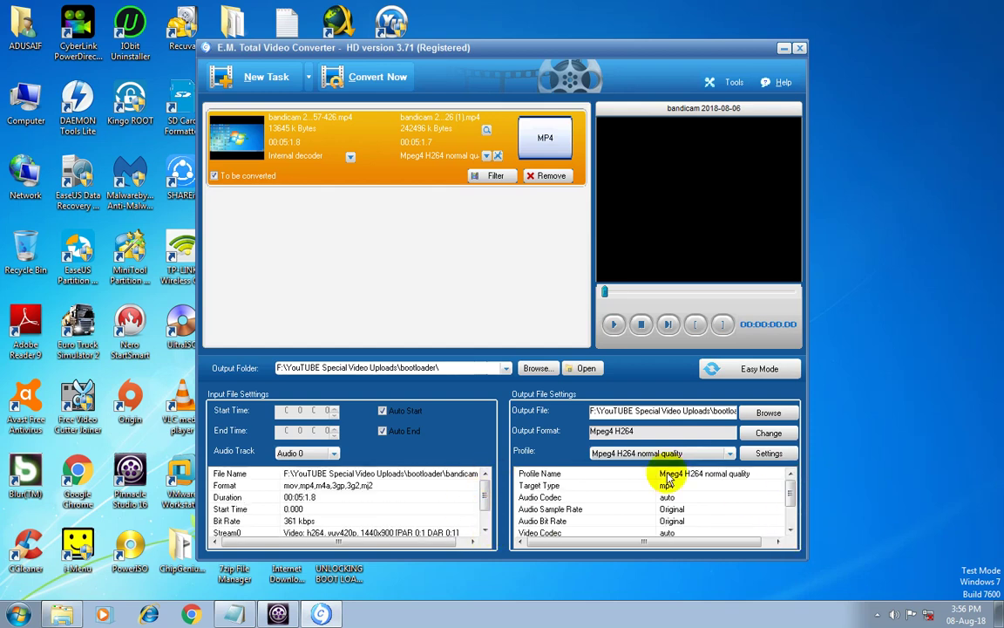
pyautogui.click(733, 368)
pyautogui.click(370, 166)
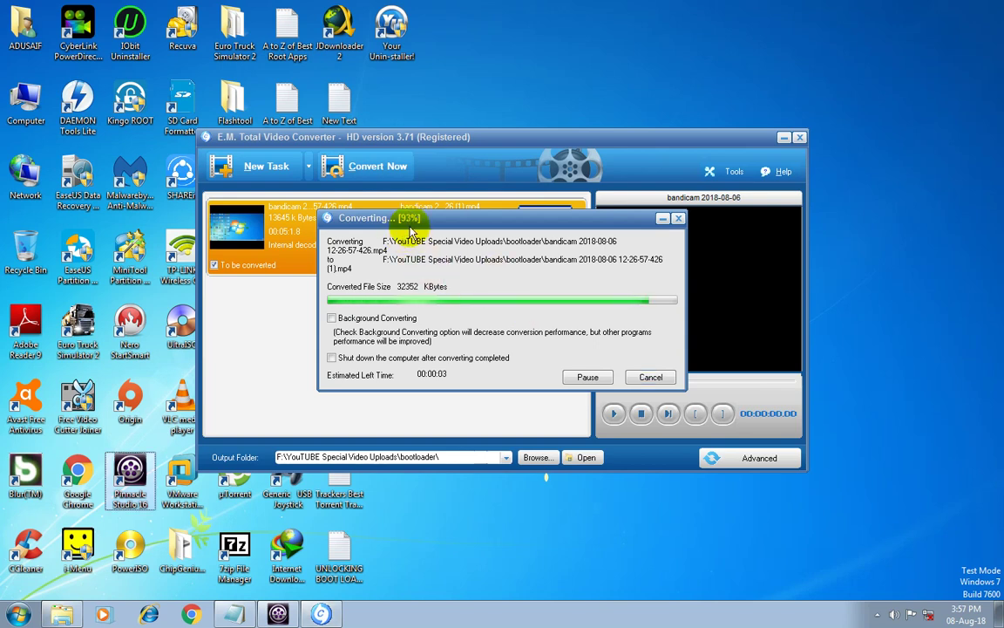
pyautogui.moveTo(459, 213); pyautogui.dragTo(432, 239)
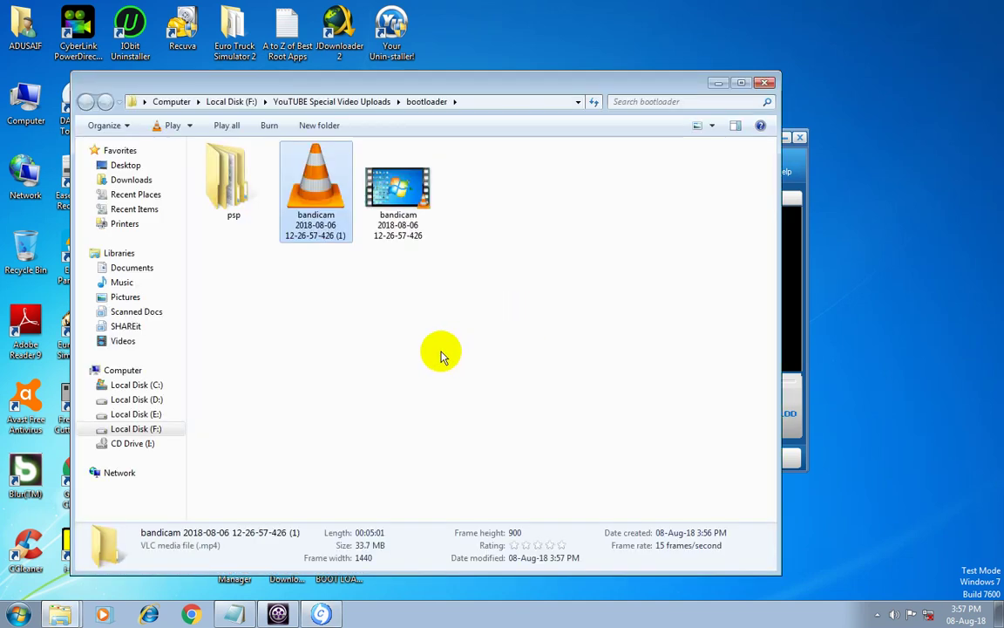
# Step: Open the file properties of the original and converted bandicam videos, showing the details of the converted one
pyautogui.click(405, 346)
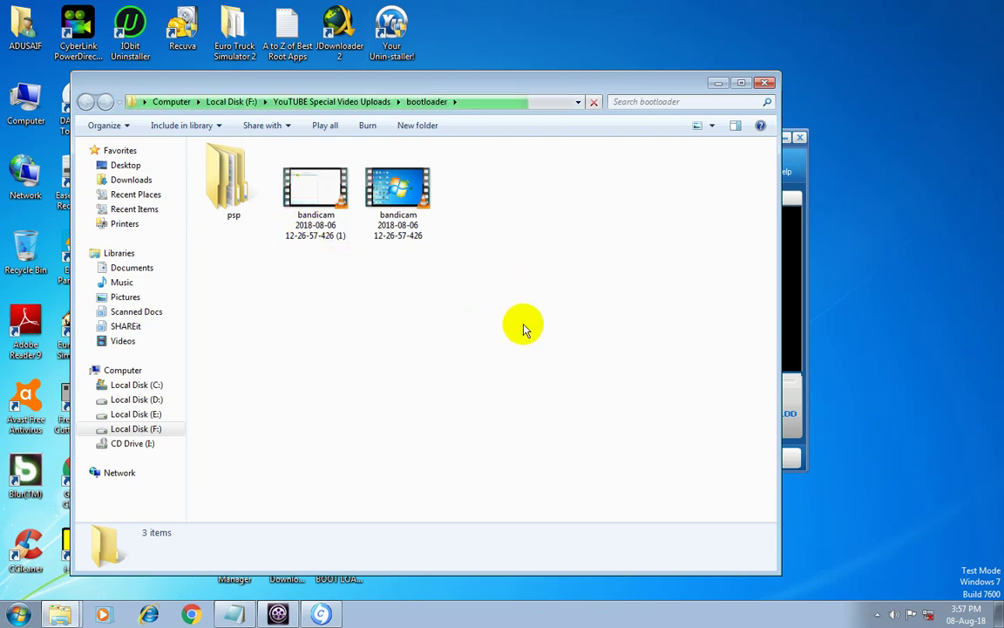
pyautogui.click(417, 232)
pyautogui.rightClick(414, 234)
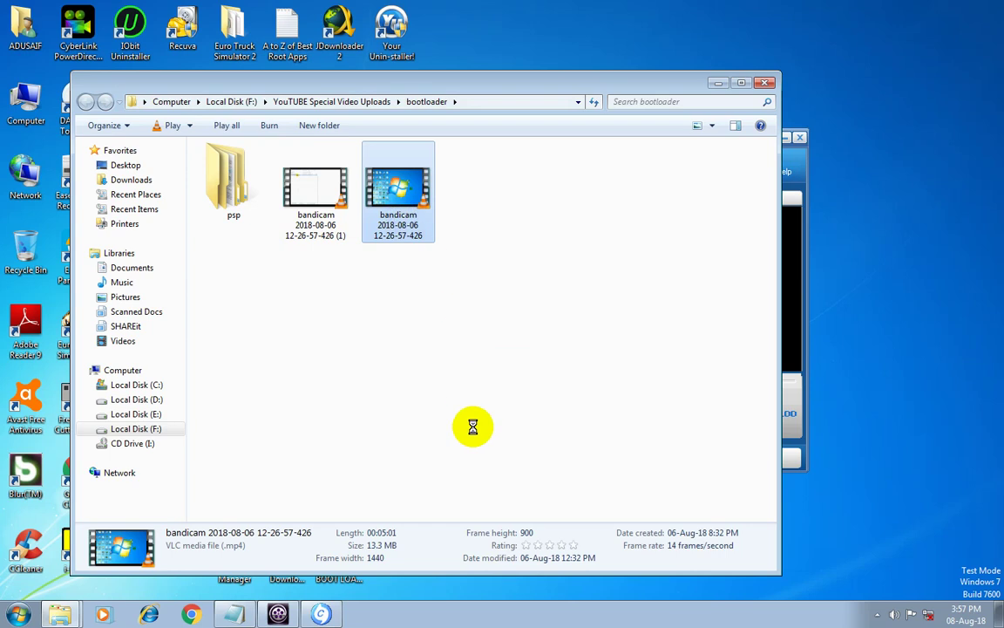
pyautogui.click(497, 587)
pyautogui.press('Escape')
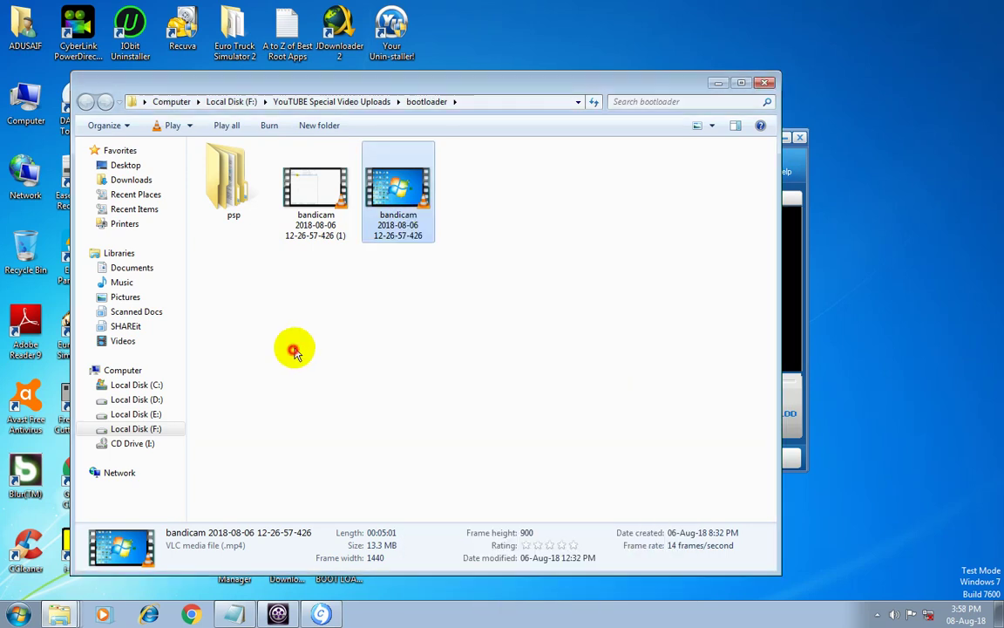
pyautogui.click(319, 227)
pyautogui.rightClick(315, 212)
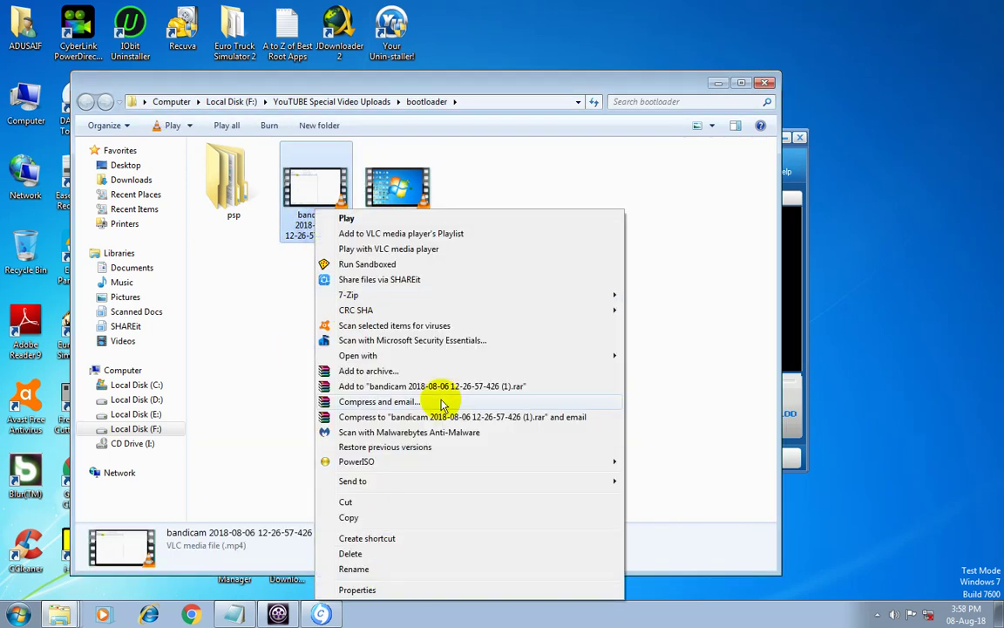
pyautogui.click(426, 590)
pyautogui.click(409, 260)
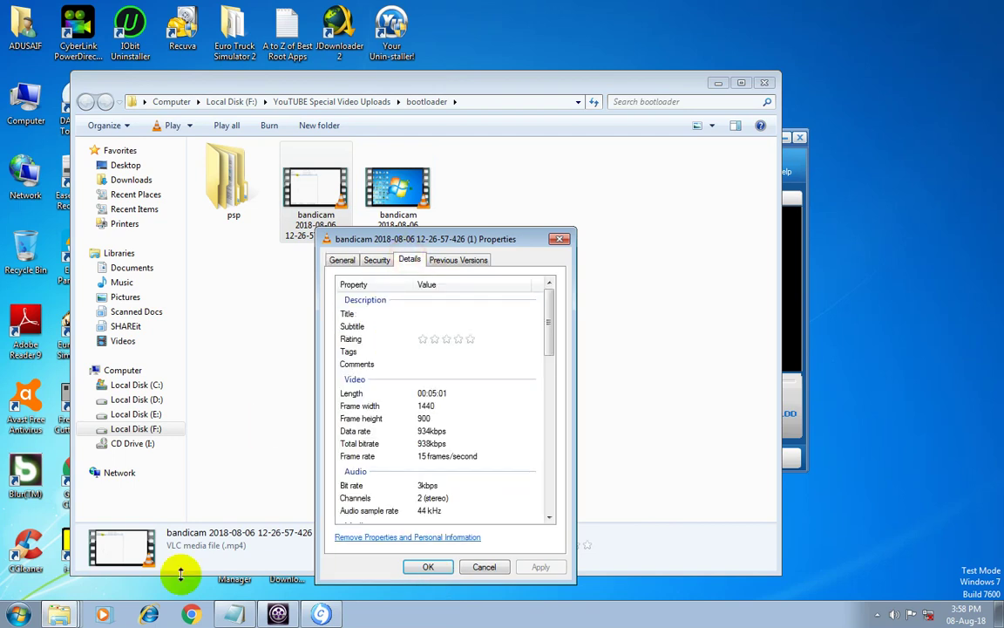
# Step: Compare the video and audio details of both files with their properties windows side by side, and close both windows
pyautogui.click(61, 610)
pyautogui.click(84, 560)
pyautogui.moveTo(475, 227); pyautogui.dragTo(653, 179)
pyautogui.moveTo(469, 237); pyautogui.dragTo(405, 141)
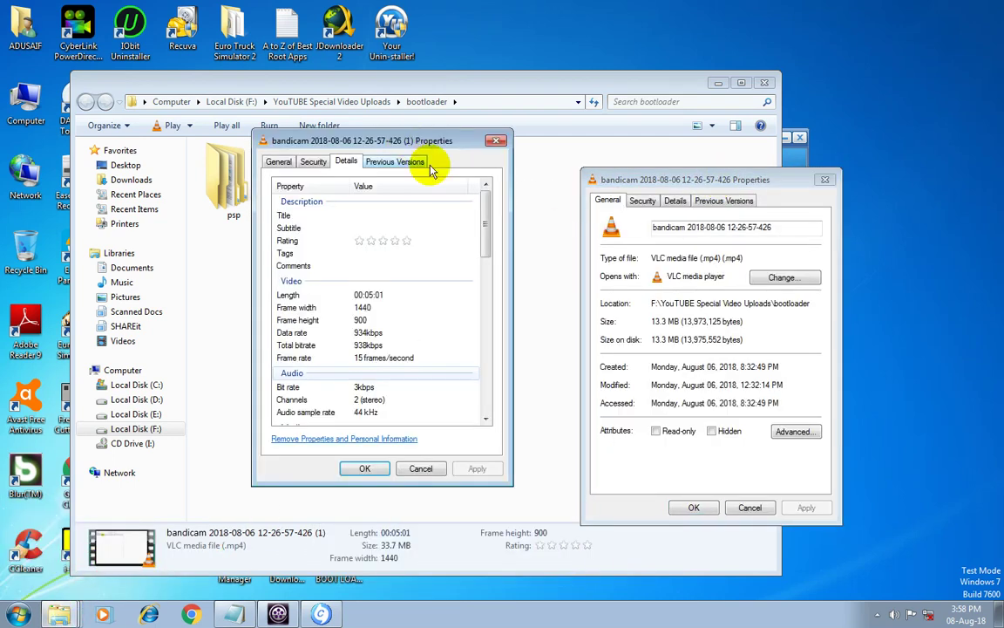
pyautogui.moveTo(664, 180); pyautogui.dragTo(357, 150)
pyautogui.moveTo(442, 141); pyautogui.dragTo(660, 159)
pyautogui.moveTo(303, 139); pyautogui.dragTo(344, 151)
pyautogui.click(290, 176)
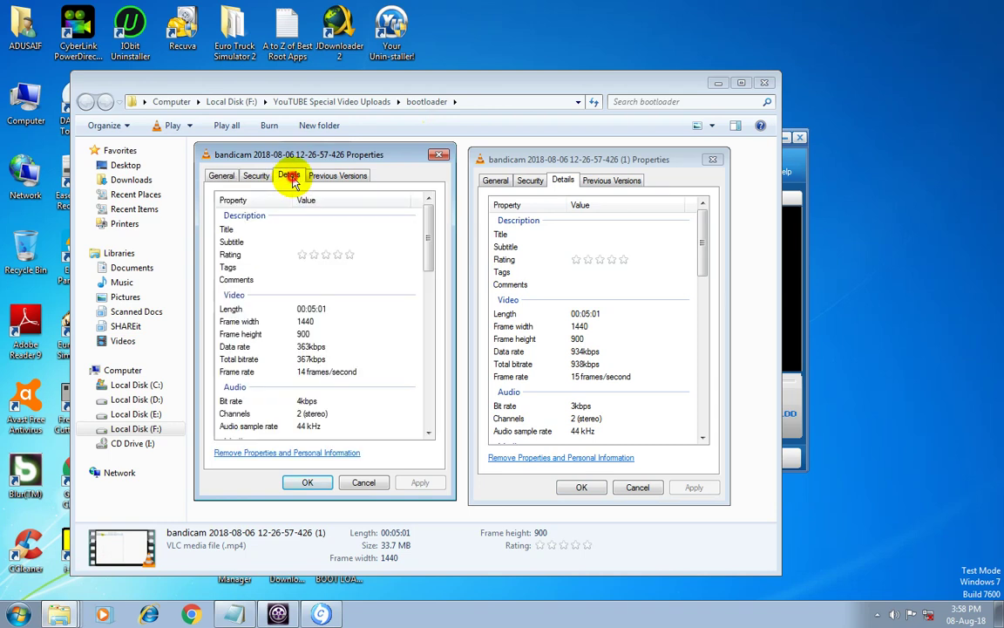
pyautogui.moveTo(433, 251); pyautogui.dragTo(433, 275)
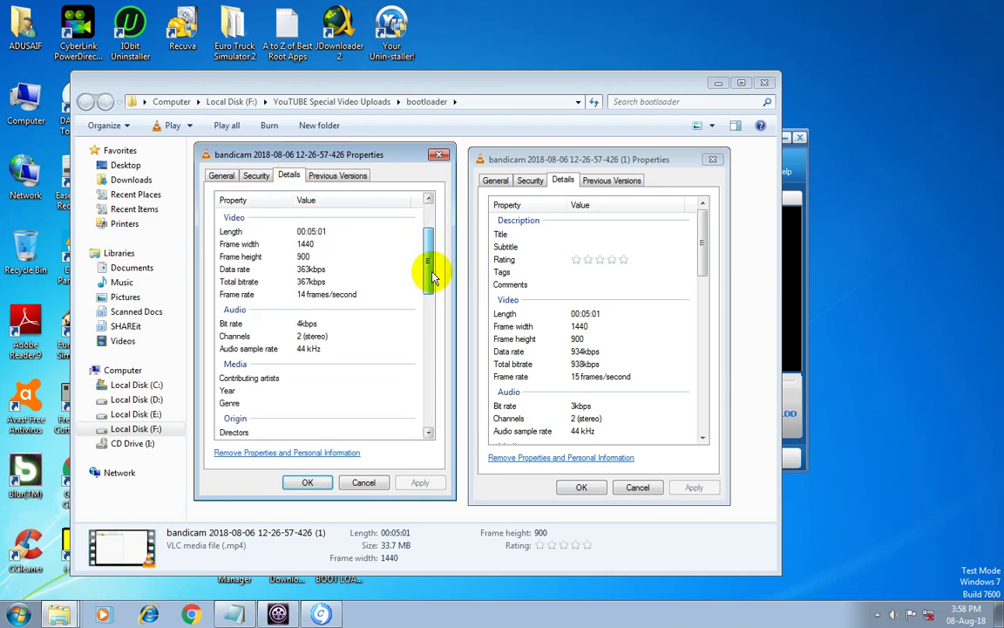
pyautogui.moveTo(698, 249); pyautogui.dragTo(702, 274)
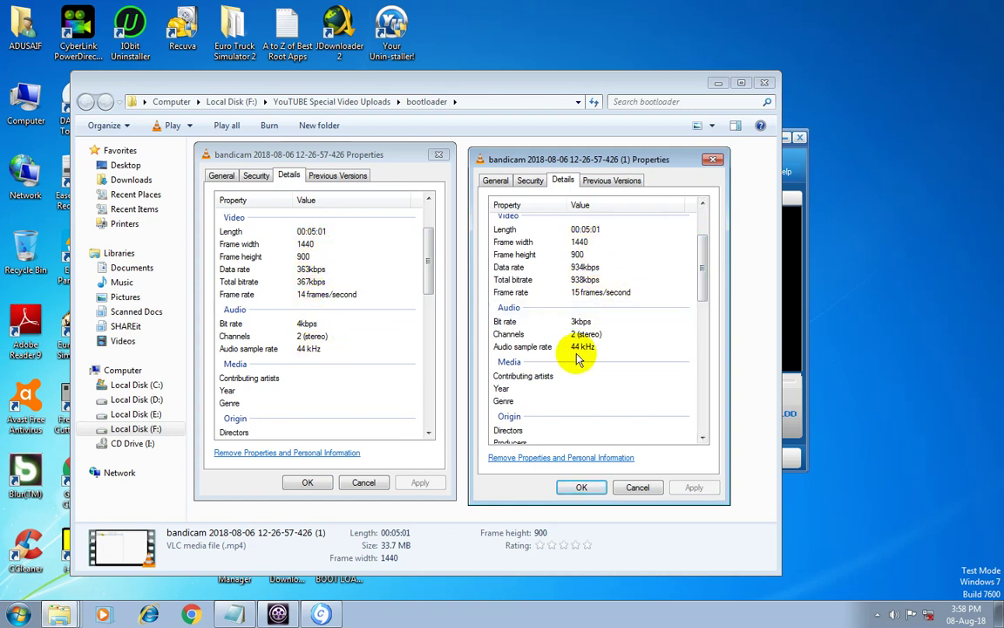
pyautogui.click(639, 490)
pyautogui.click(365, 485)
pyautogui.click(699, 253)
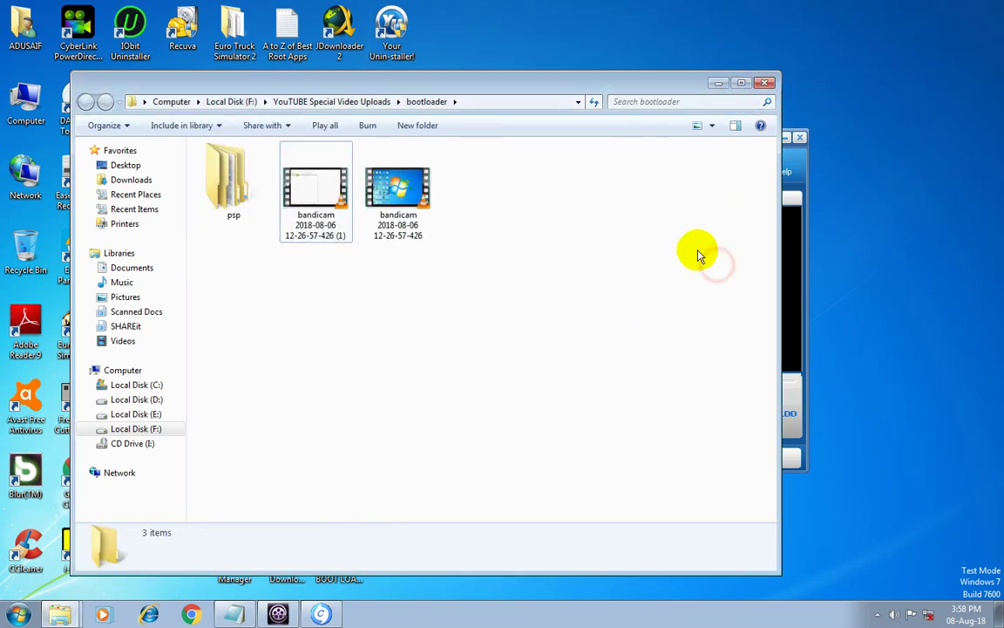
pyautogui.click(334, 237)
pyautogui.doubleClick(318, 223)
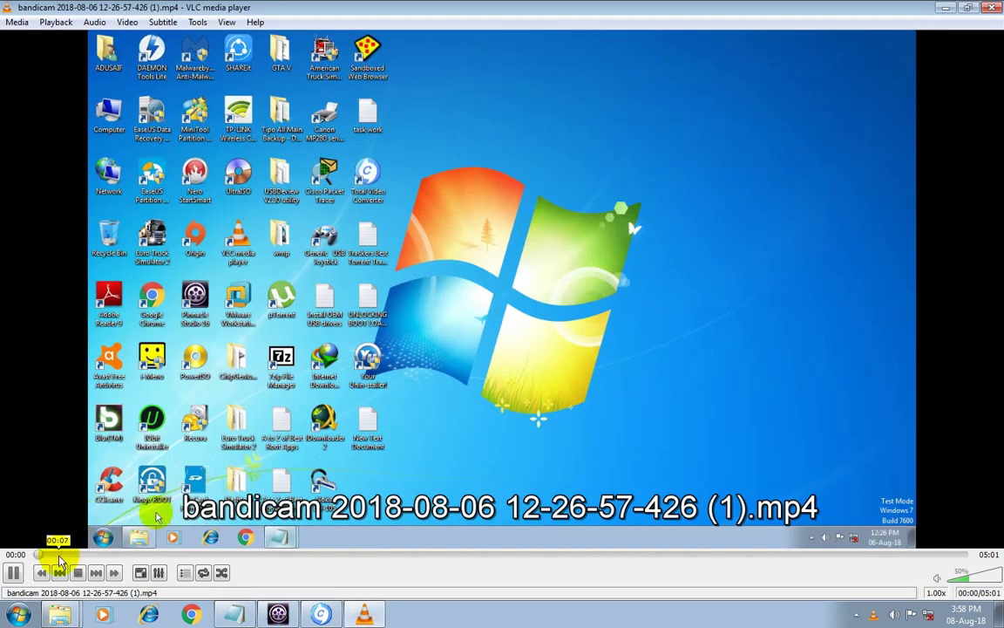
pyautogui.press('space')
pyautogui.click(57, 555)
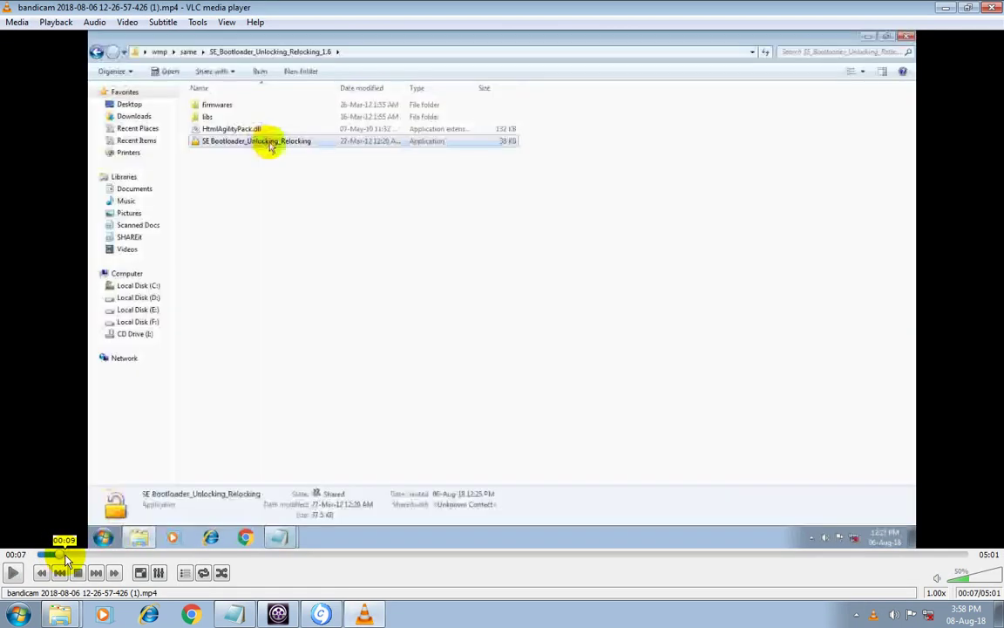
pyautogui.click(70, 556)
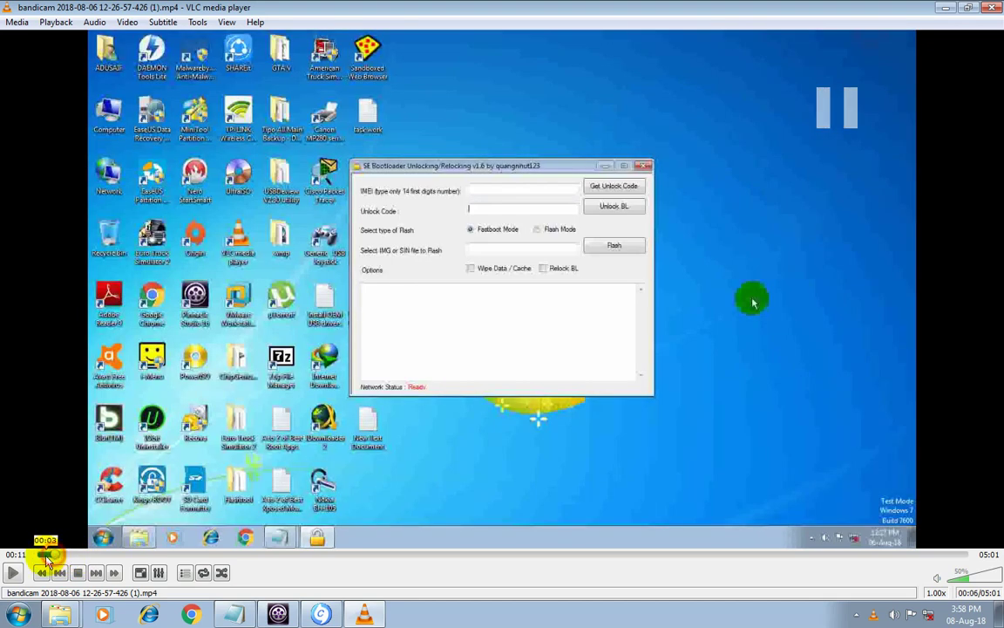
pyautogui.click(43, 556)
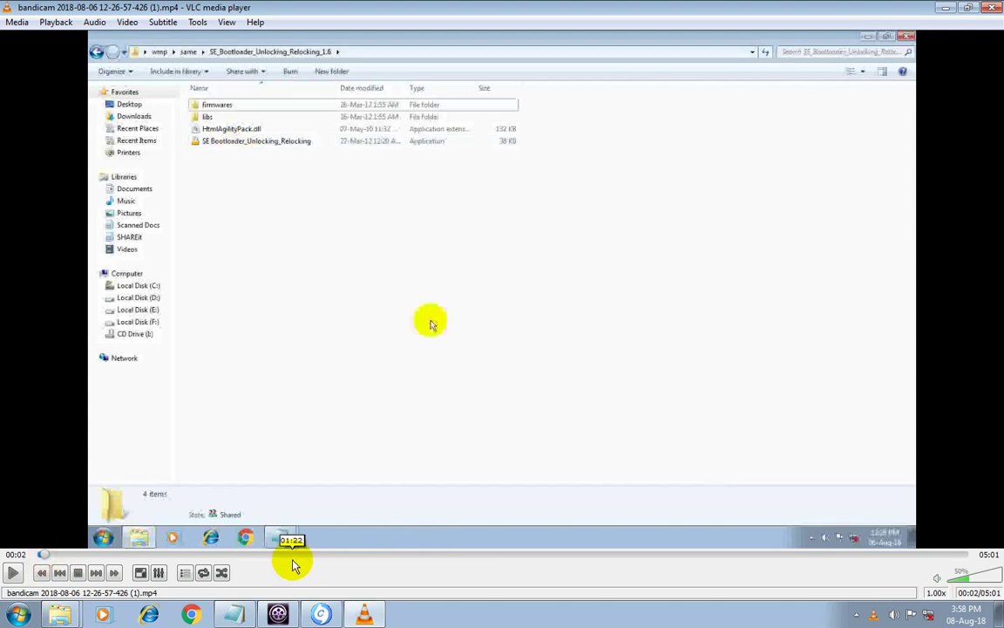
pyautogui.click(185, 555)
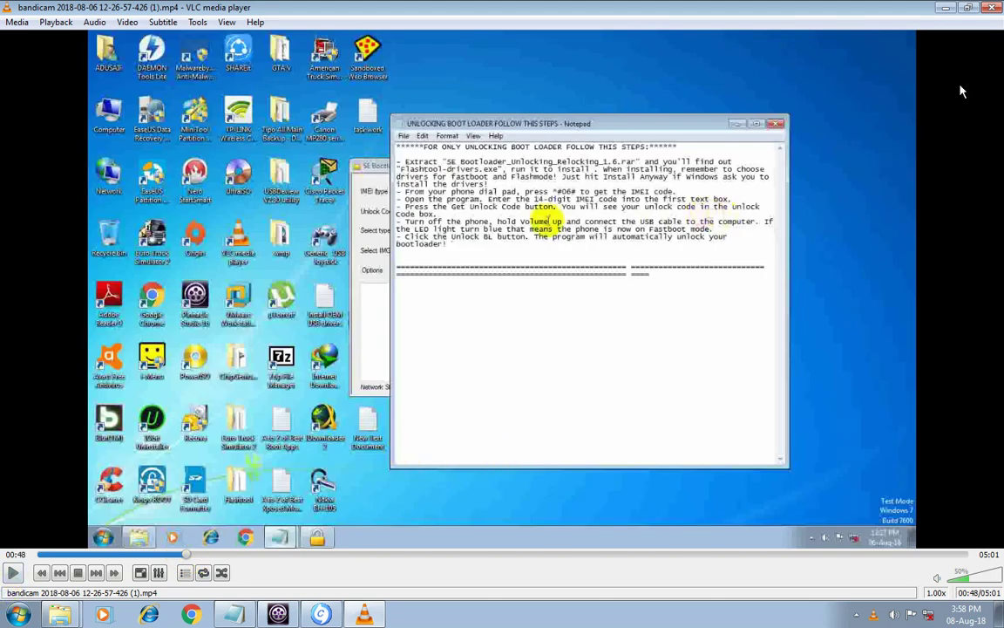
pyautogui.press('space')
pyautogui.click(992, 8)
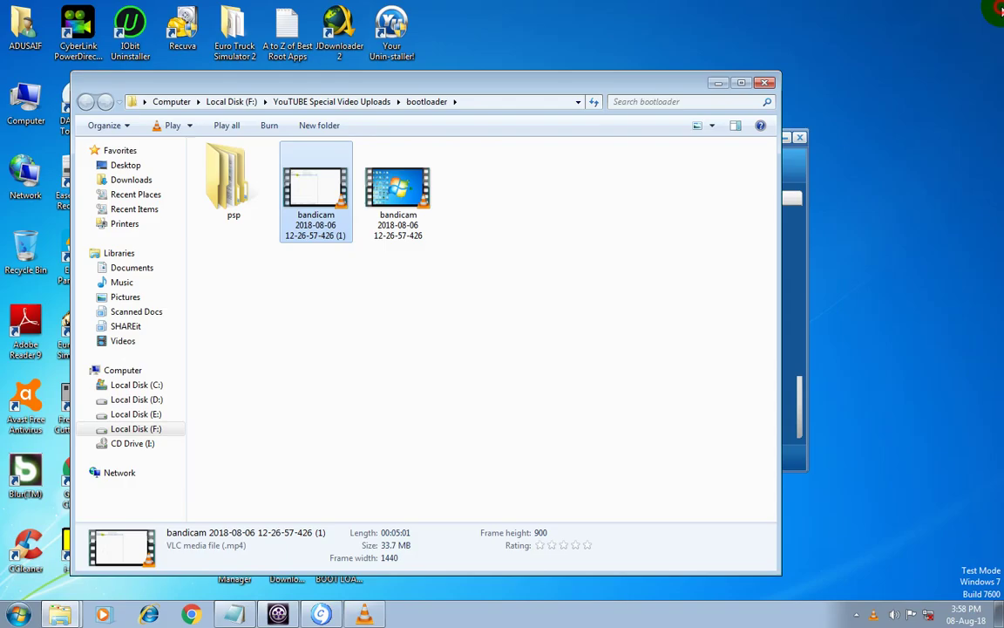
# Step: Minimize the bootloader folder, view Total Video Converter's advanced tools, and close the converter
pyautogui.click(719, 85)
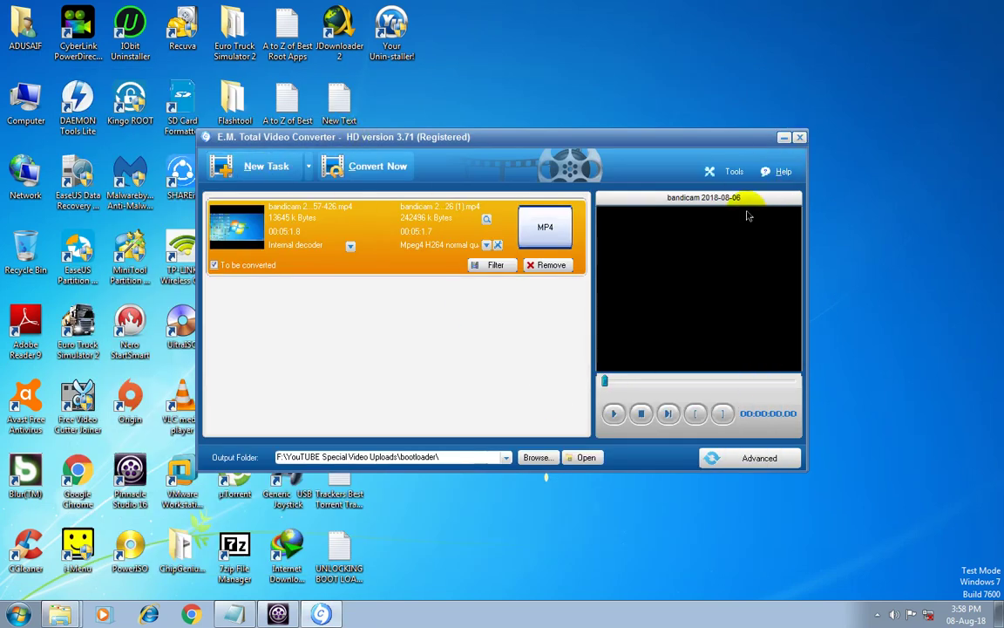
pyautogui.click(735, 174)
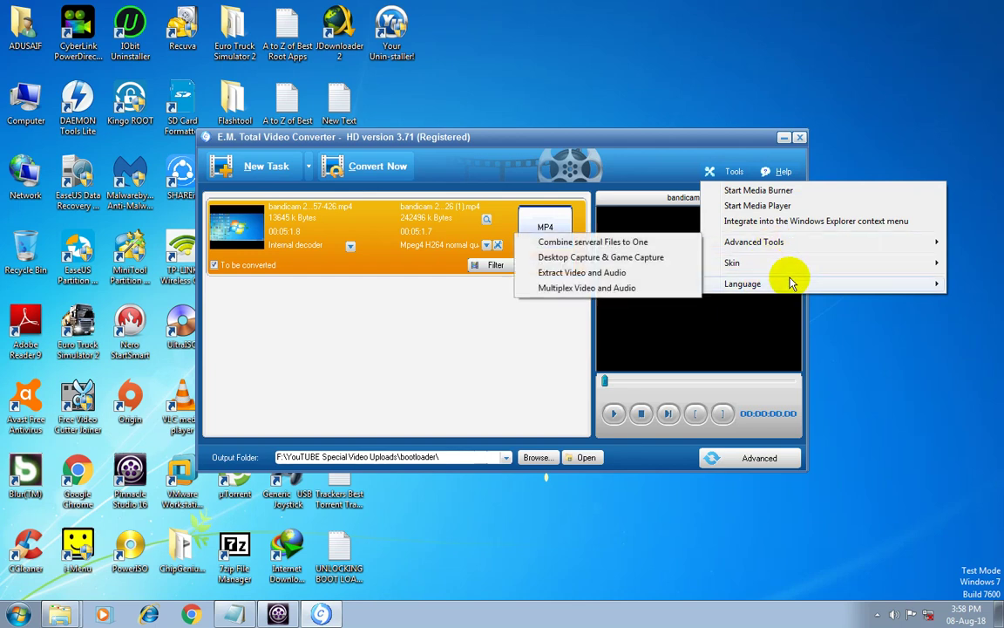
pyautogui.moveTo(790, 251)
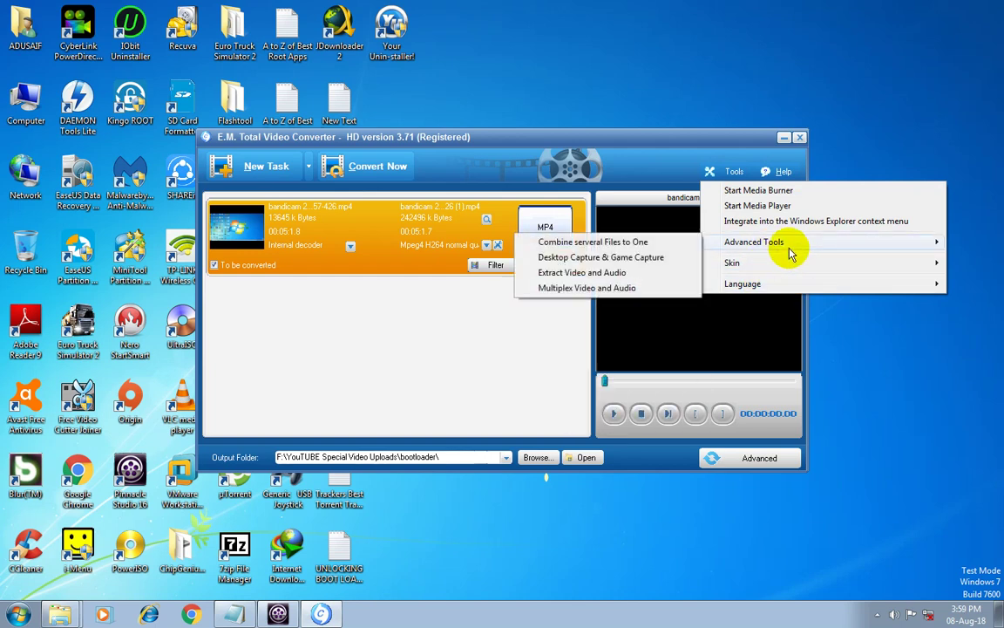
pyautogui.click(641, 154)
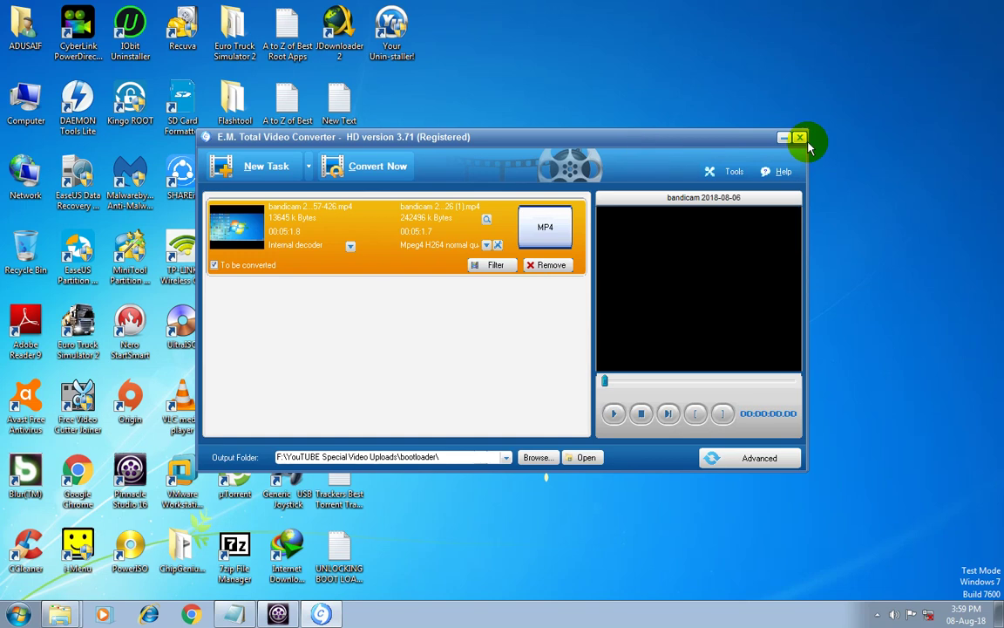
pyautogui.click(801, 137)
# Step: Switch to the Notepad note, highlight its lines about the grey screen and grey circle arrow, and minimize it
pyautogui.moveTo(290, 614)
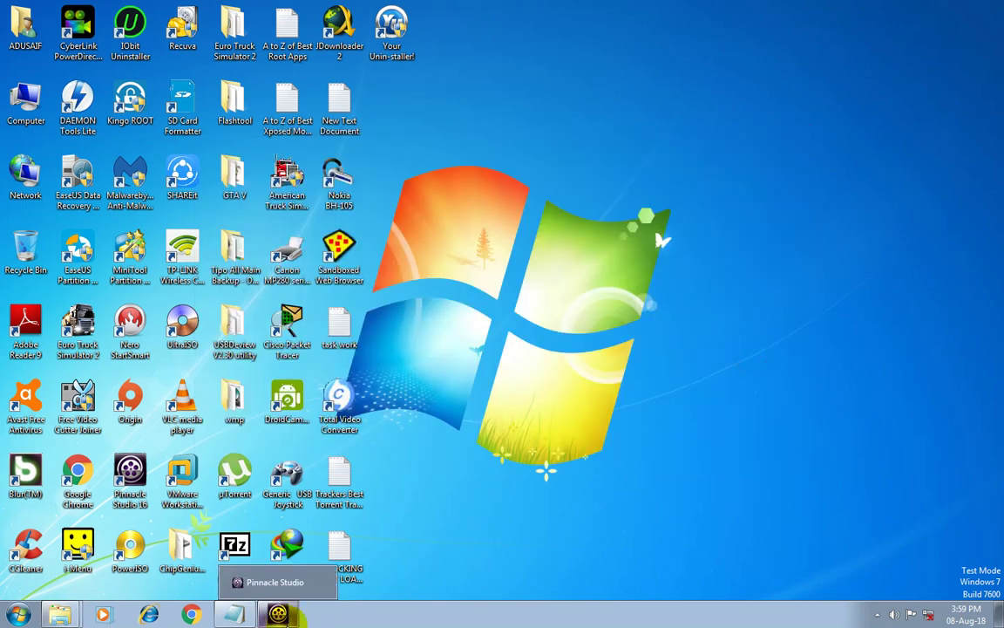
pyautogui.moveTo(240, 617)
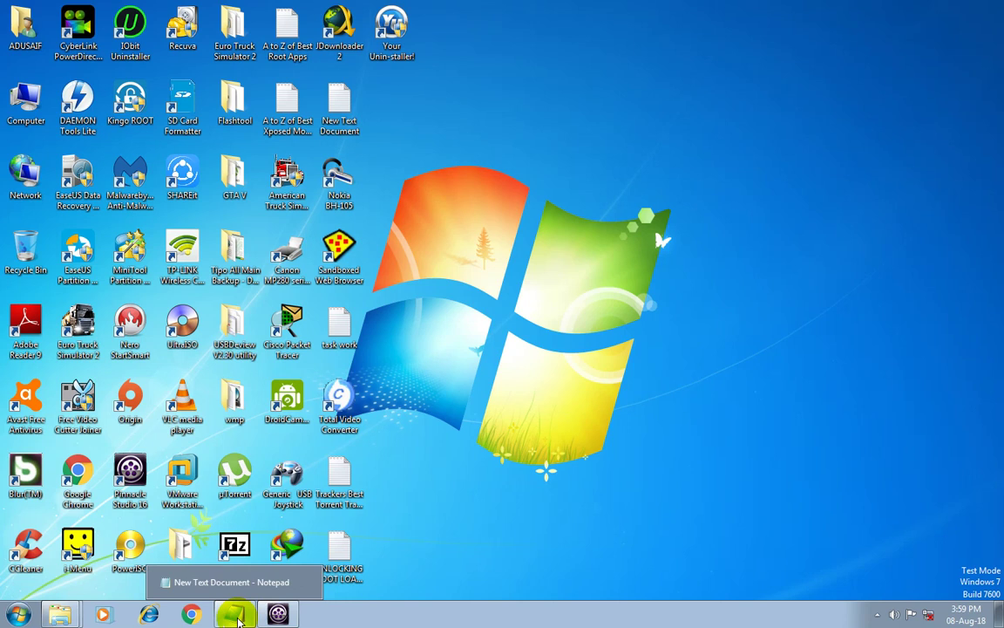
pyautogui.click(238, 617)
pyautogui.moveTo(57, 135); pyautogui.dragTo(934, 141)
pyautogui.moveTo(677, 162); pyautogui.dragTo(578, 177)
pyautogui.click(578, 177)
pyautogui.moveTo(55, 165); pyautogui.dragTo(807, 191)
pyautogui.click(807, 195)
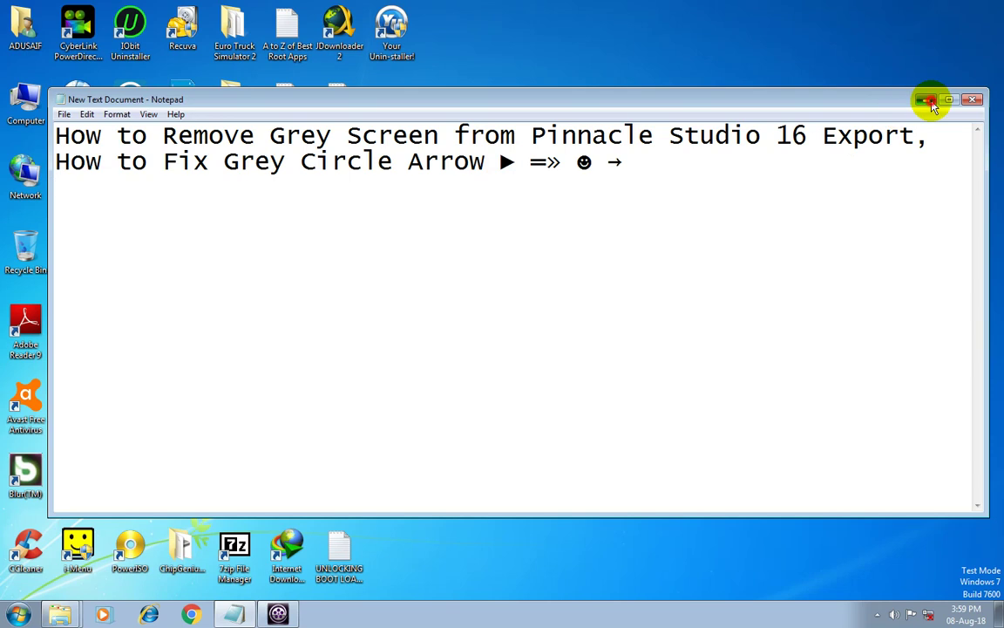
pyautogui.click(926, 100)
pyautogui.click(295, 613)
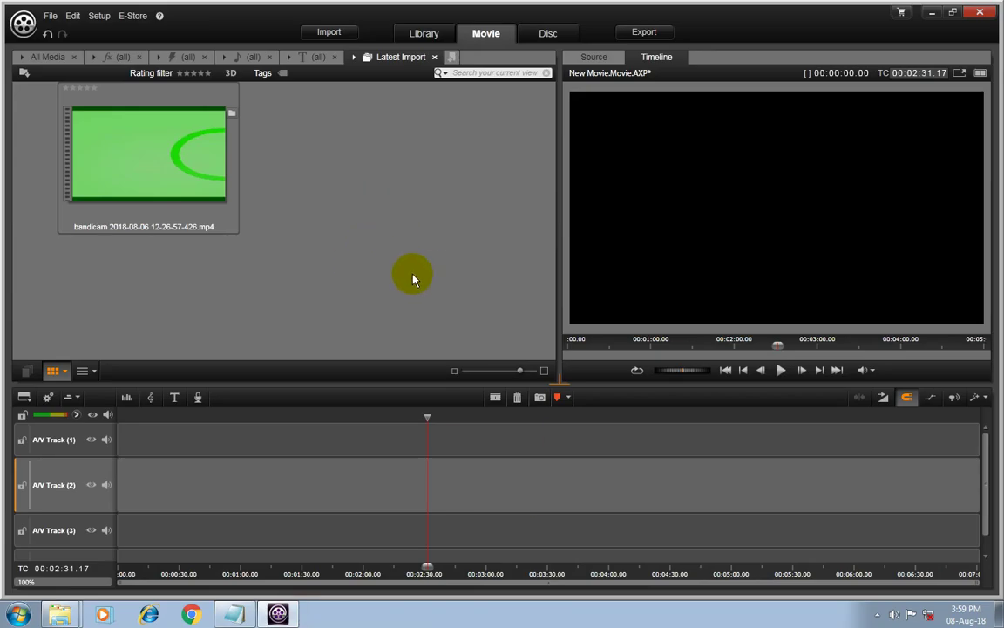
pyautogui.click(435, 57)
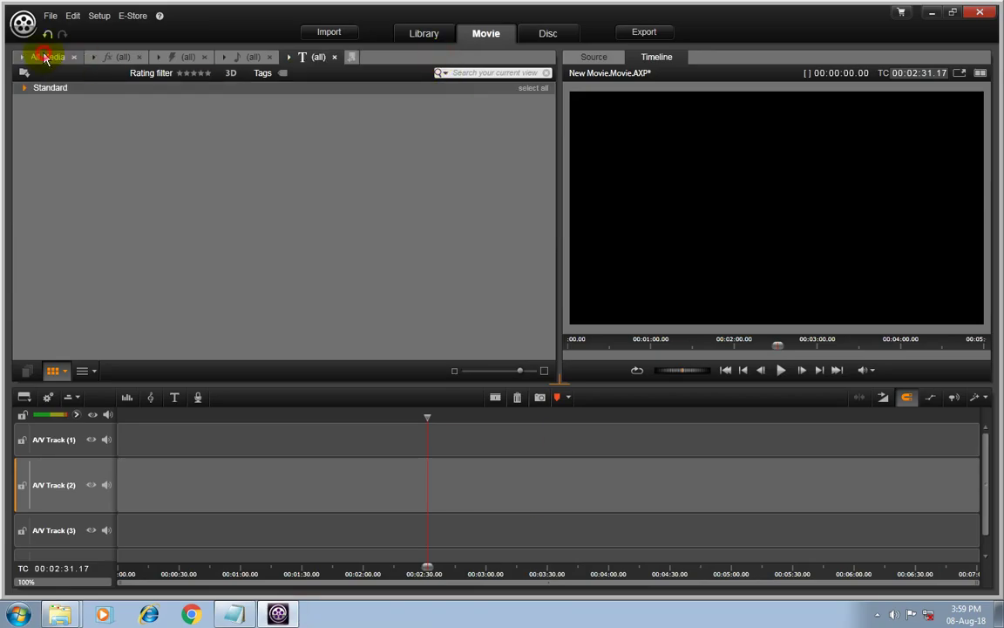
pyautogui.click(45, 58)
pyautogui.rightClick(372, 255)
pyautogui.click(415, 277)
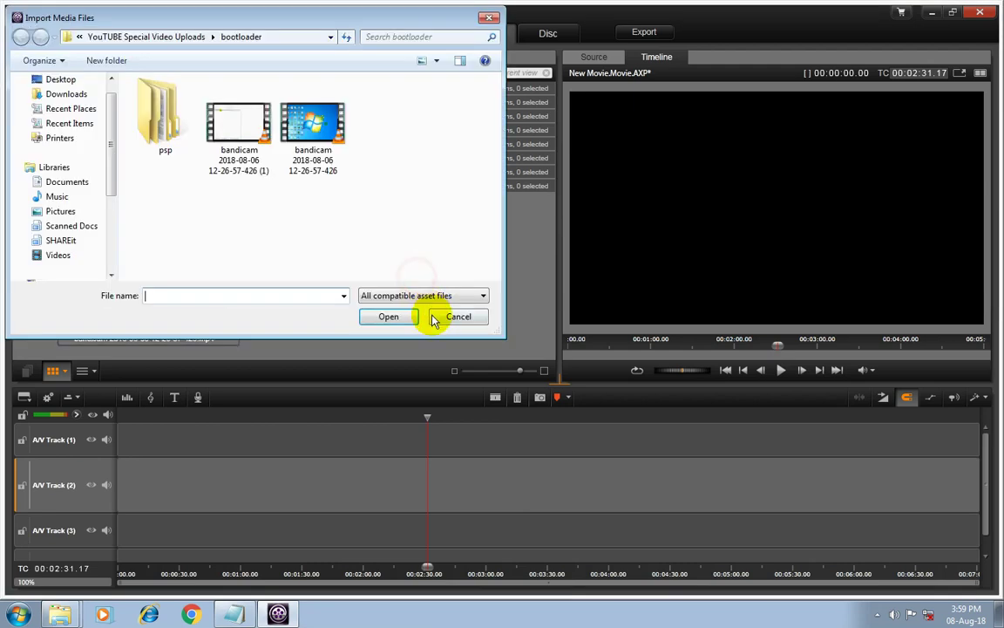
pyautogui.click(230, 139)
pyautogui.click(388, 316)
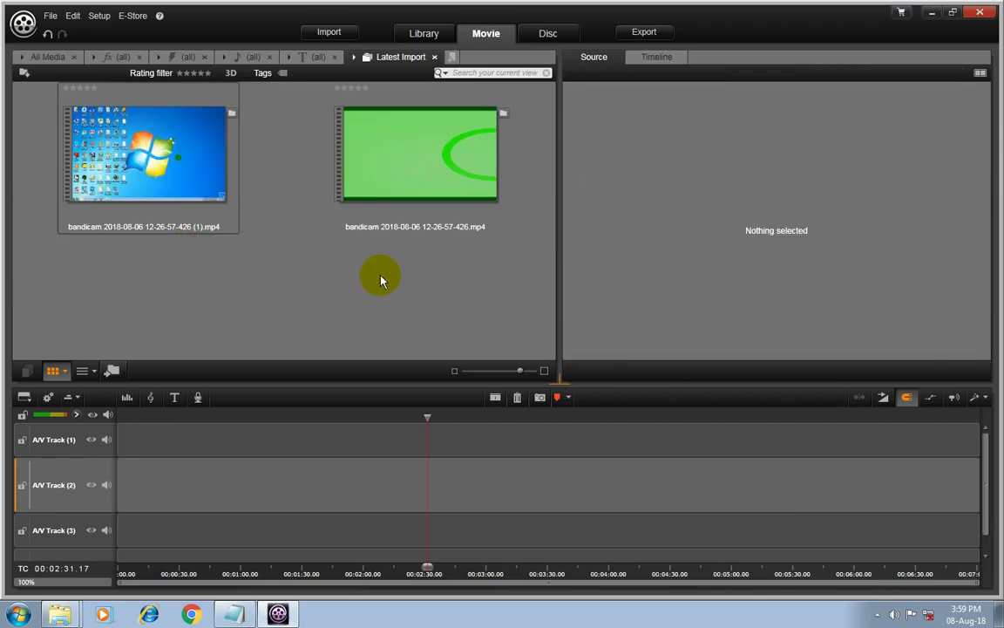
pyautogui.click(424, 199)
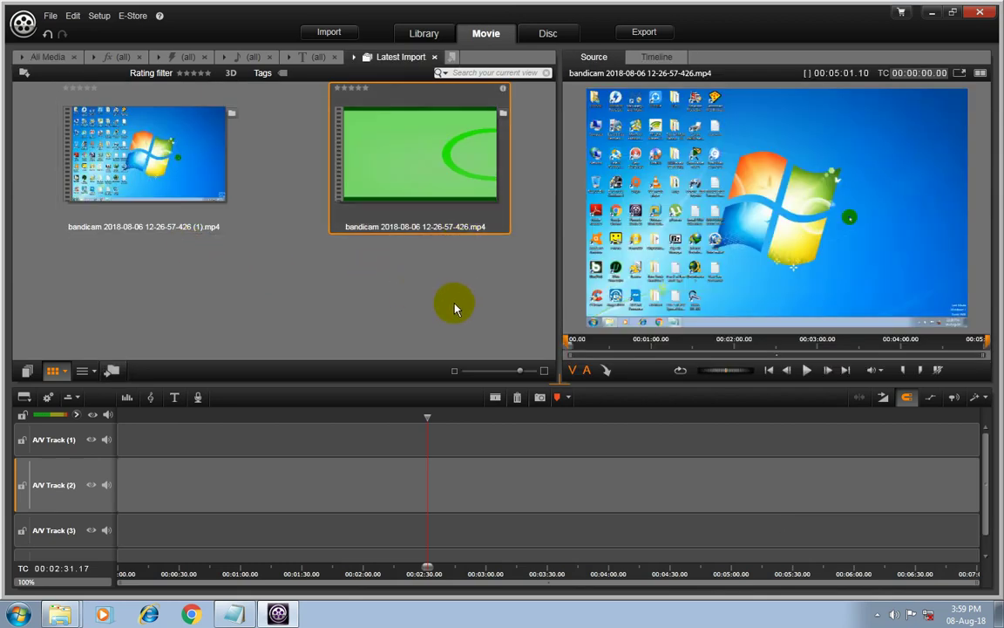
pyautogui.click(488, 306)
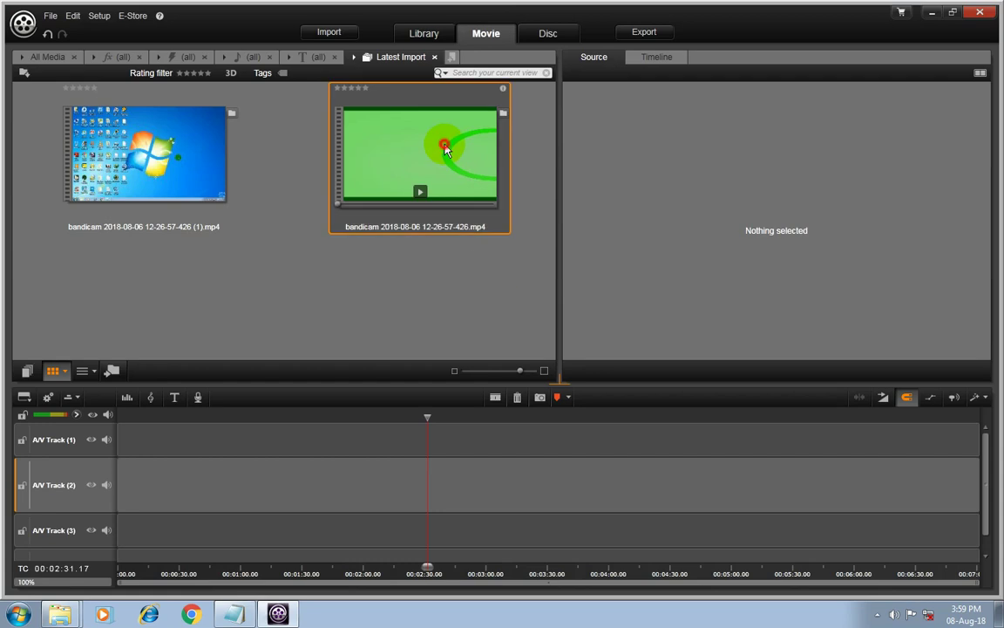
pyautogui.click(446, 150)
pyautogui.click(332, 293)
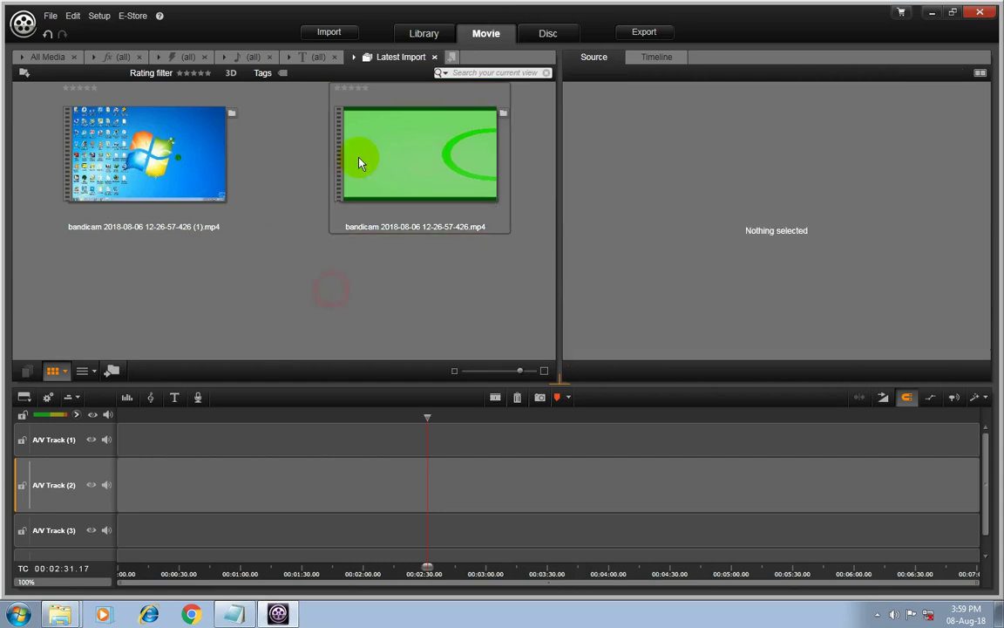
# Step: Close the latest import view, show all media, and briefly play the converted clip from the bootloader group
pyautogui.click(435, 56)
pyautogui.click(19, 57)
pyautogui.click(349, 299)
pyautogui.click(193, 292)
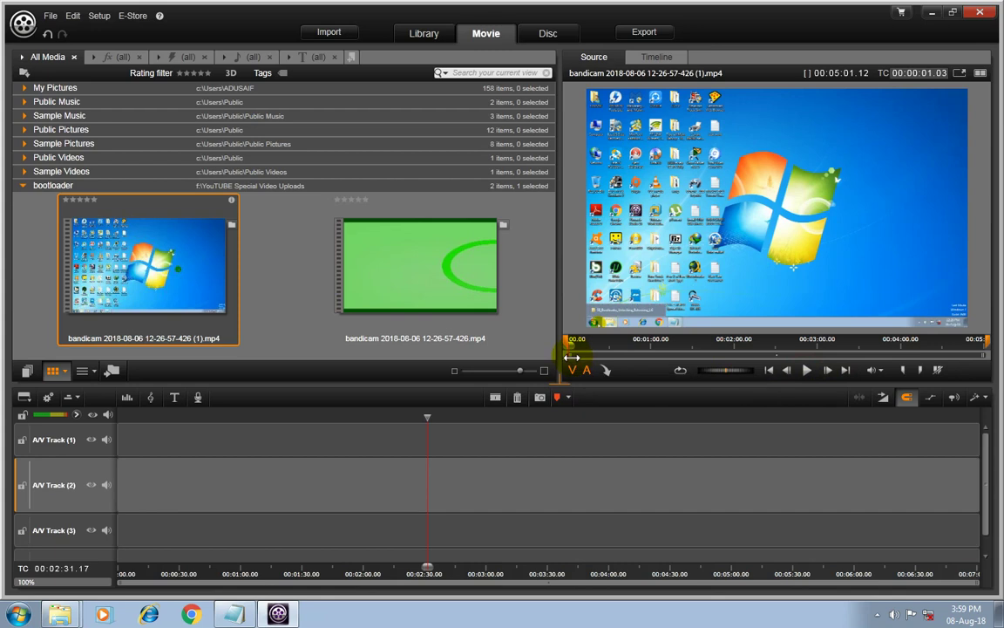
pyautogui.click(806, 371)
pyautogui.click(807, 371)
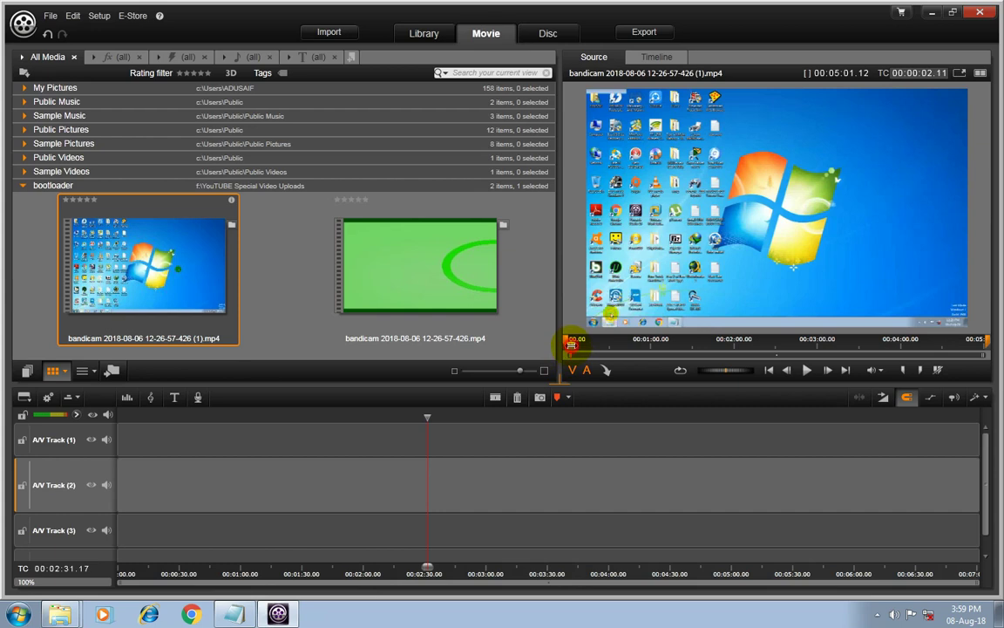
# Step: Scrub through the opening seconds of the converted clip in the source viewer and play it briefly
pyautogui.moveTo(571, 344); pyautogui.dragTo(572, 344)
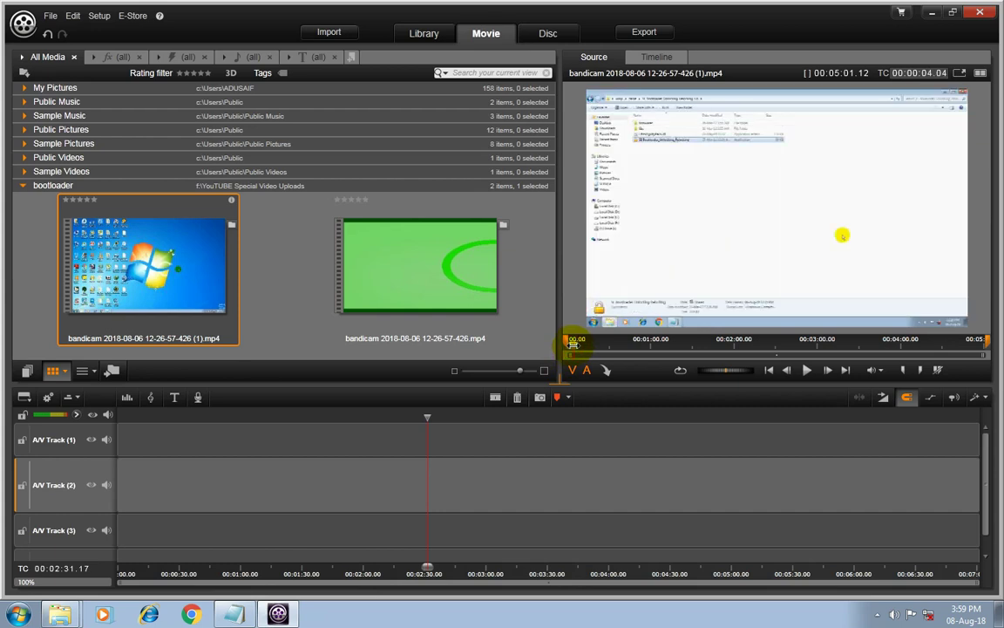
pyautogui.click(807, 372)
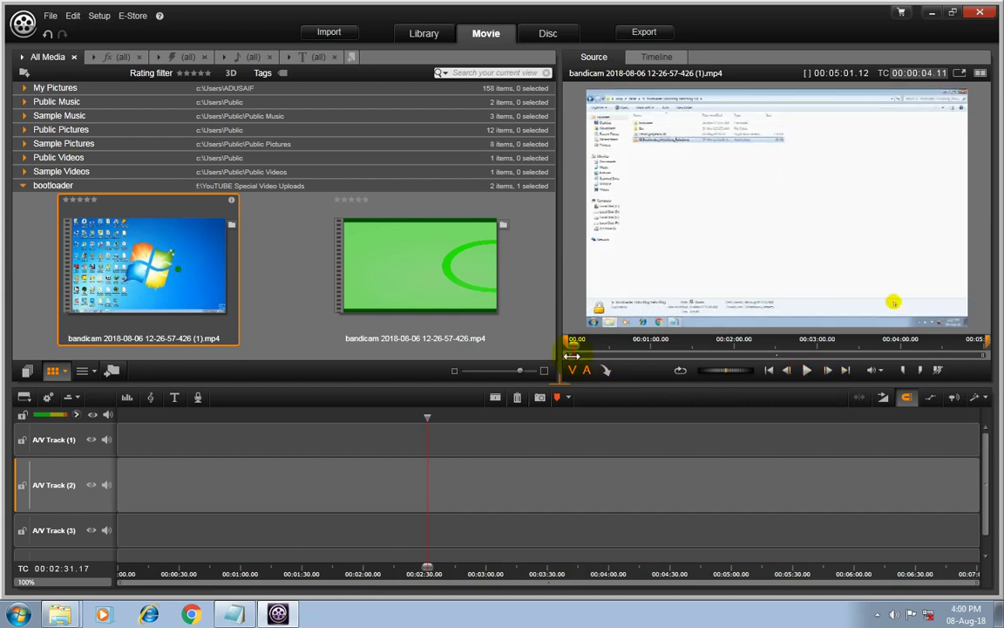
pyautogui.moveTo(574, 343); pyautogui.dragTo(571, 344)
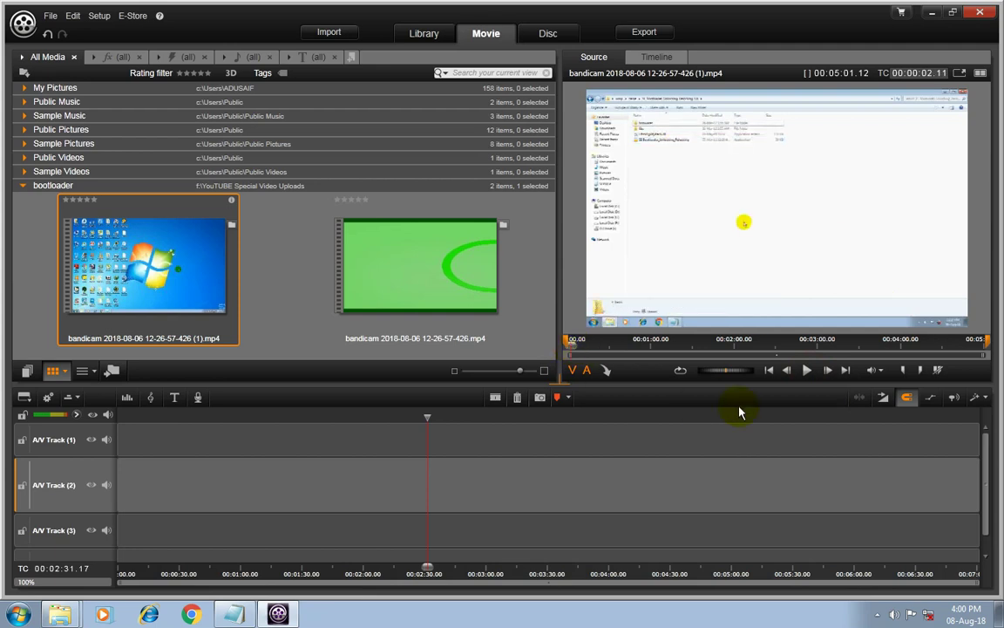
pyautogui.click(807, 372)
# Step: Place the converted clip at the start of A/V Track (2) and the original clip directly after it
pyautogui.moveTo(403, 275); pyautogui.dragTo(119, 482)
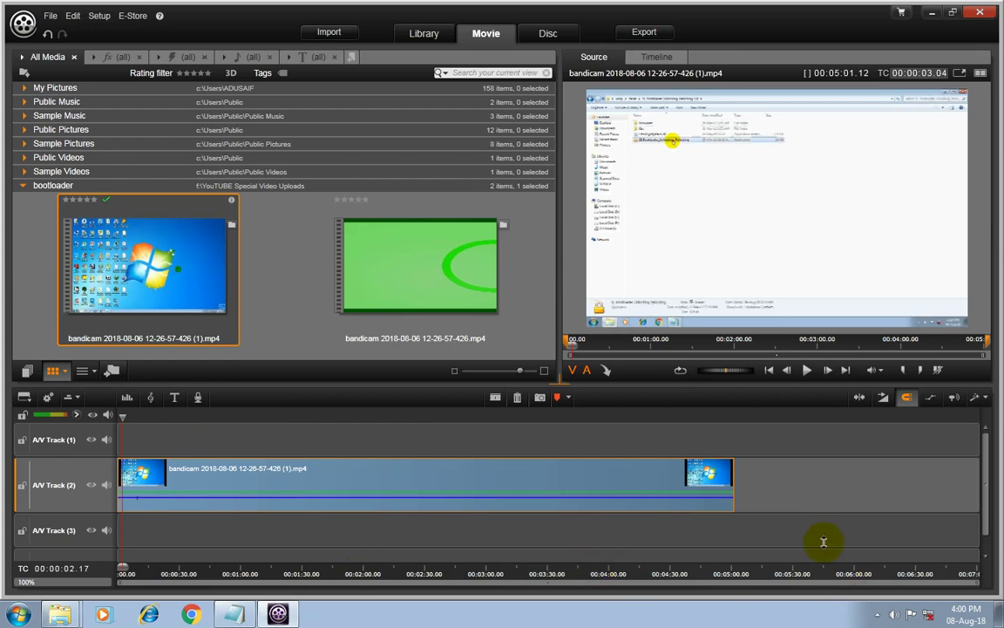
pyautogui.click(408, 258)
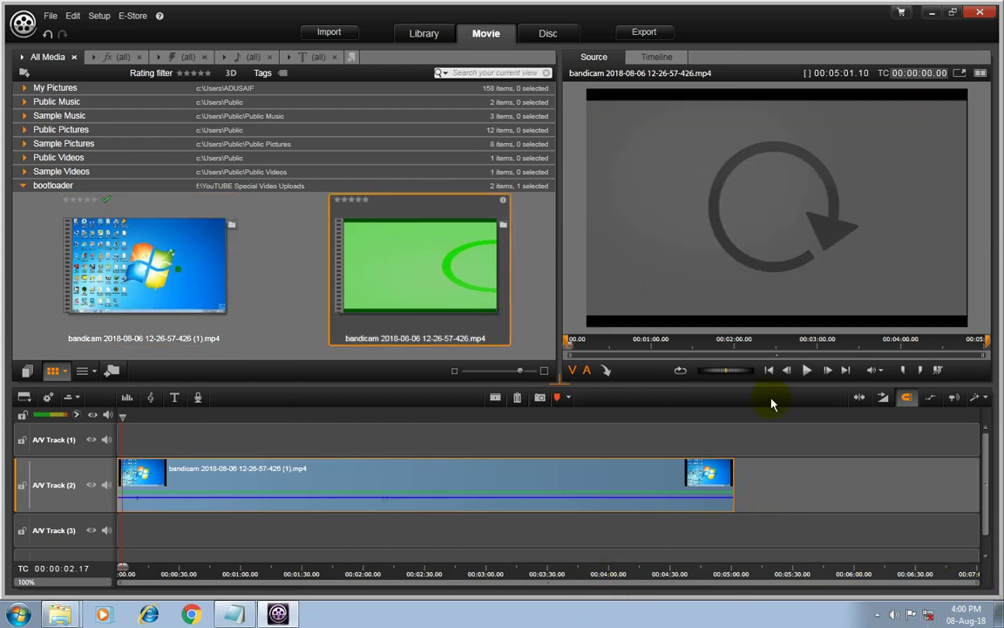
pyautogui.moveTo(462, 280)
pyautogui.moveTo(462, 280); pyautogui.dragTo(740, 495)
pyautogui.moveTo(627, 585); pyautogui.dragTo(976, 584)
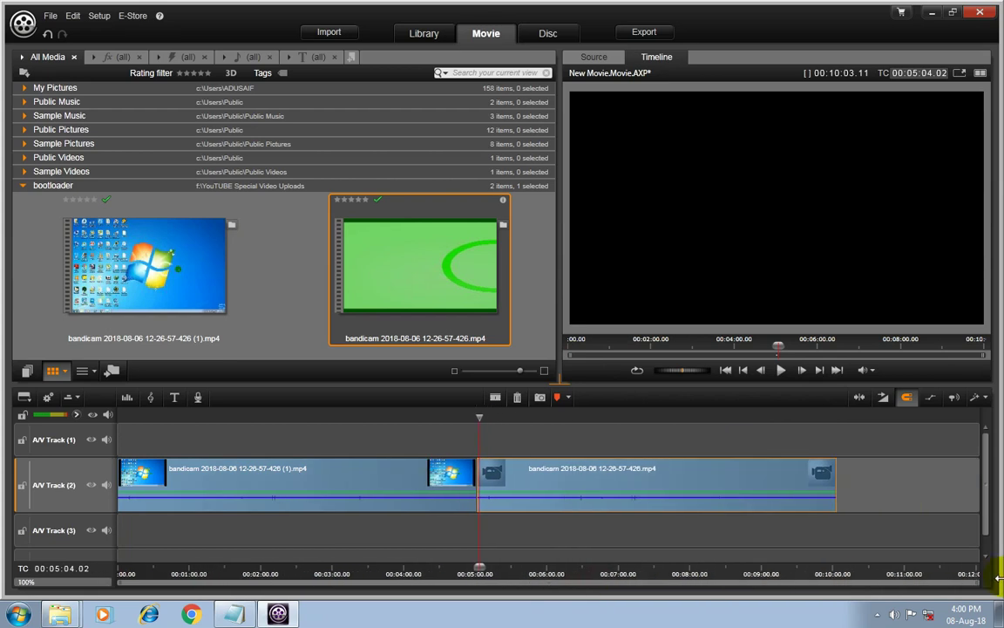
# Step: Move the timeline playhead to several points within the original clip to examine its picture
pyautogui.moveTo(478, 417); pyautogui.dragTo(486, 415)
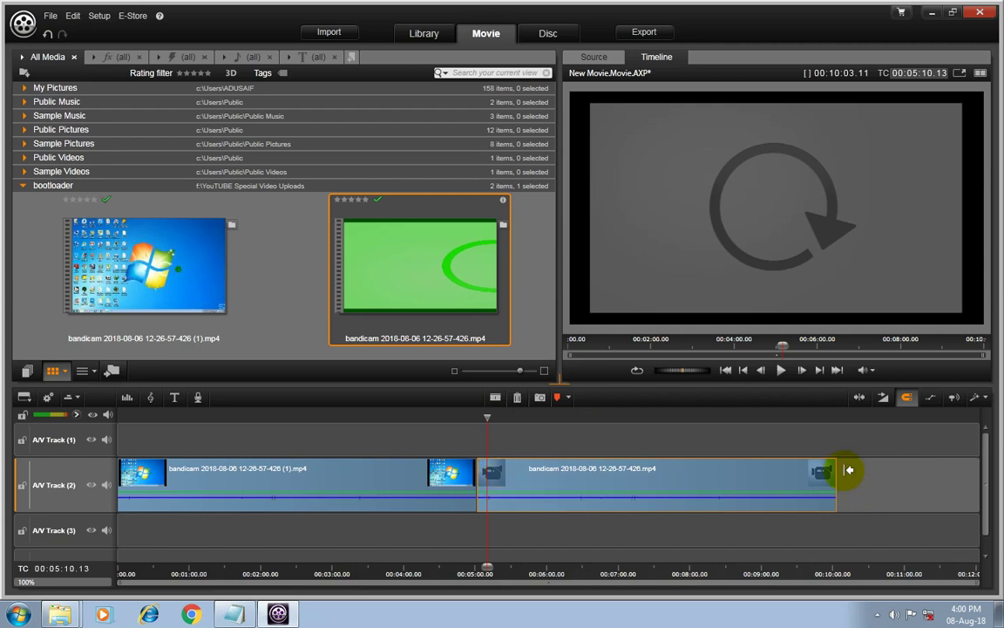
pyautogui.click(633, 417)
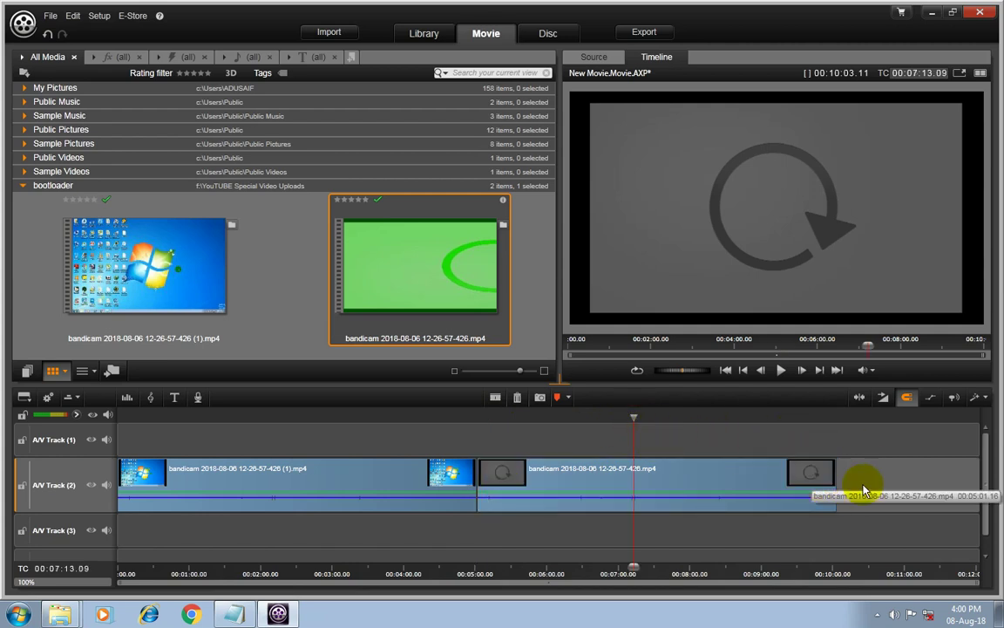
pyautogui.moveTo(634, 420); pyautogui.dragTo(497, 420)
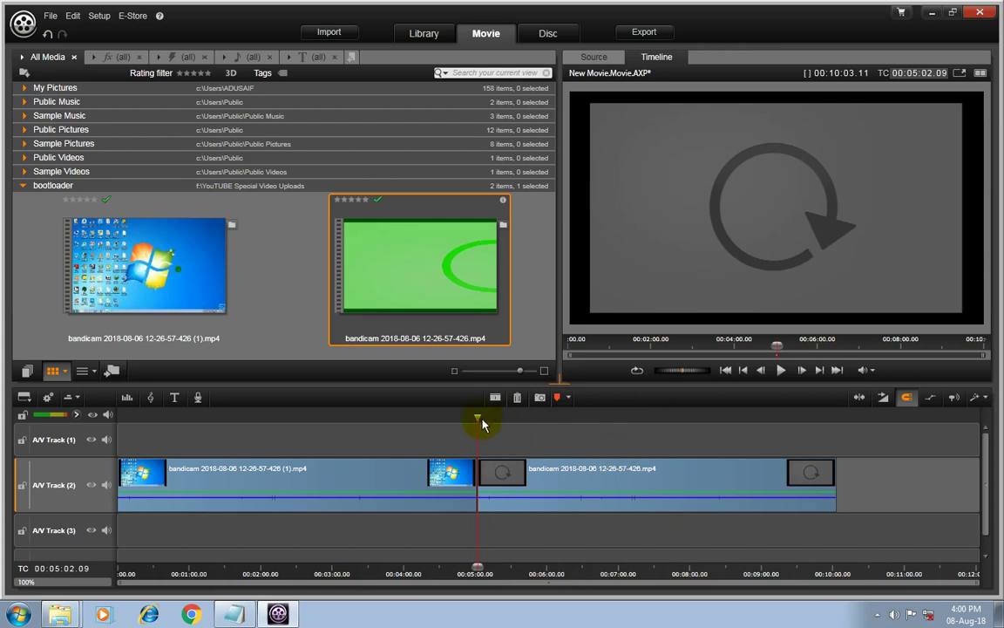
# Step: Play the timeline from the end of the converted clip into the original, in the viewer and in full screen
pyautogui.moveTo(476, 418); pyautogui.dragTo(475, 417)
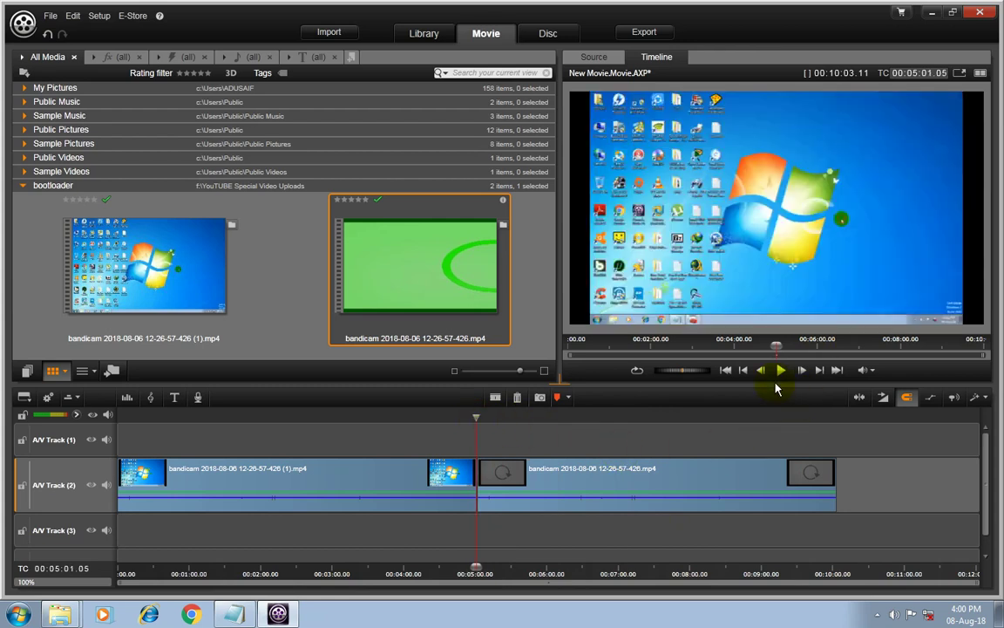
pyautogui.click(781, 371)
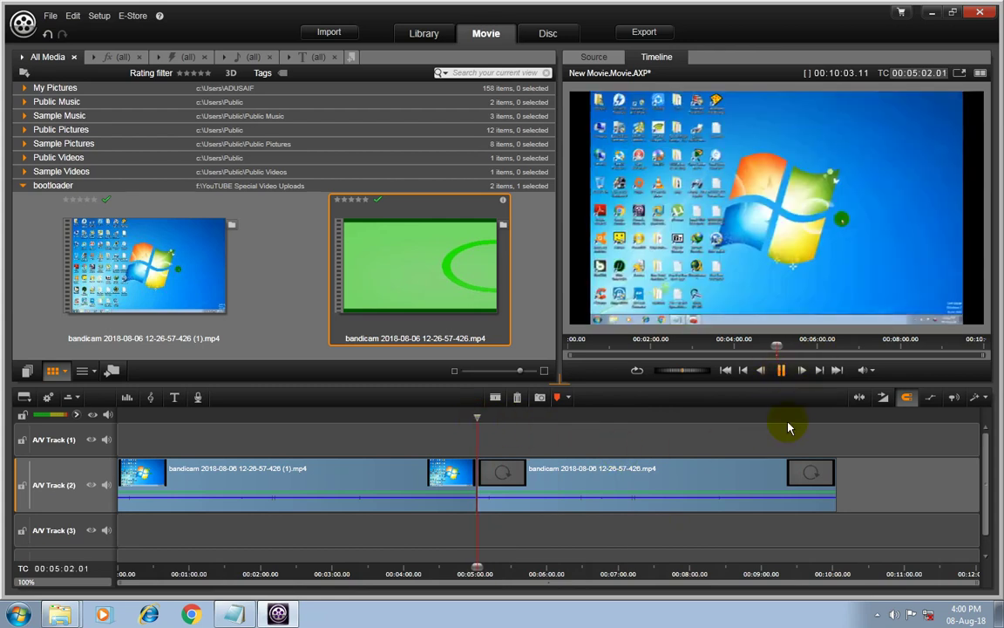
pyautogui.press('space')
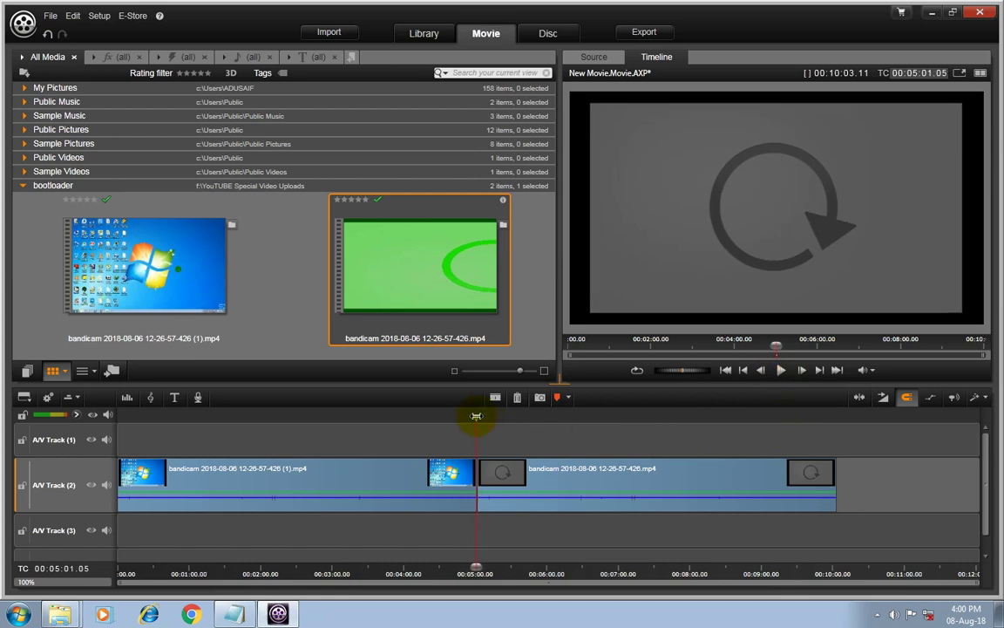
pyautogui.click(959, 72)
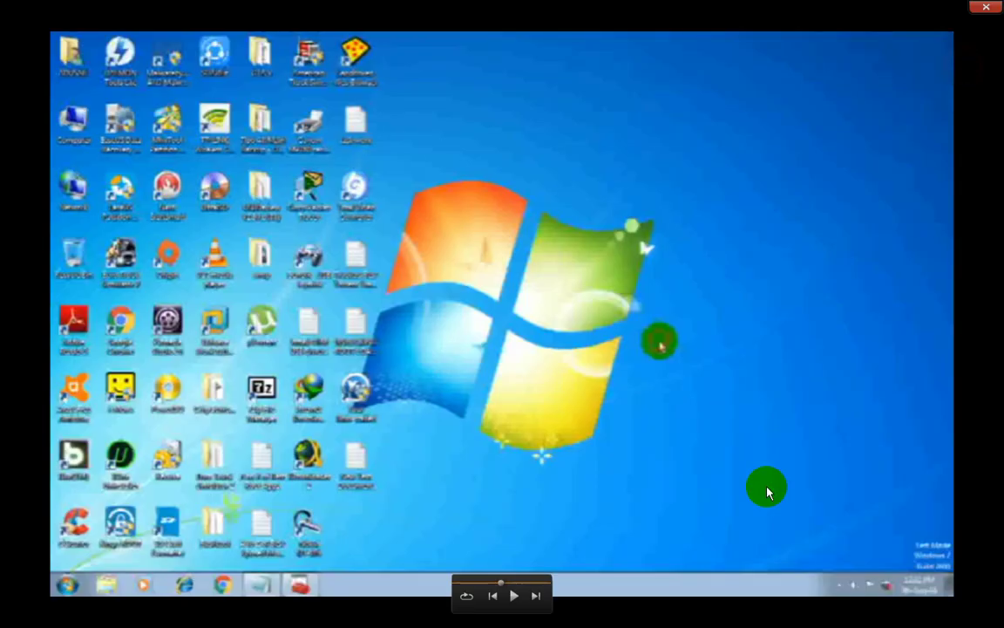
pyautogui.click(513, 596)
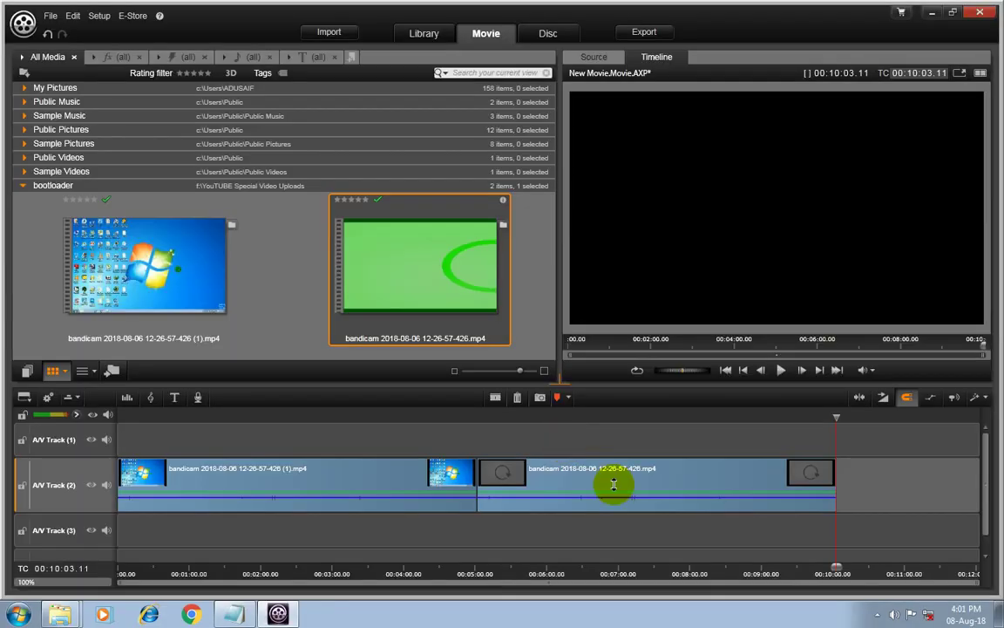
# Step: Open the movie exporter and set the advanced preprocessing option to Render completely before export
pyautogui.click(541, 328)
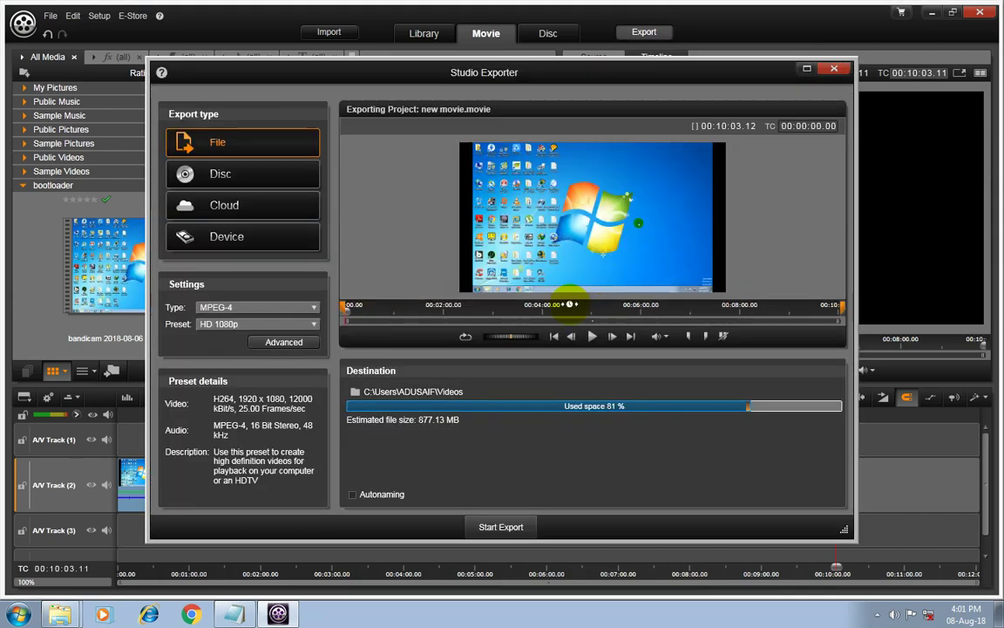
pyautogui.click(291, 342)
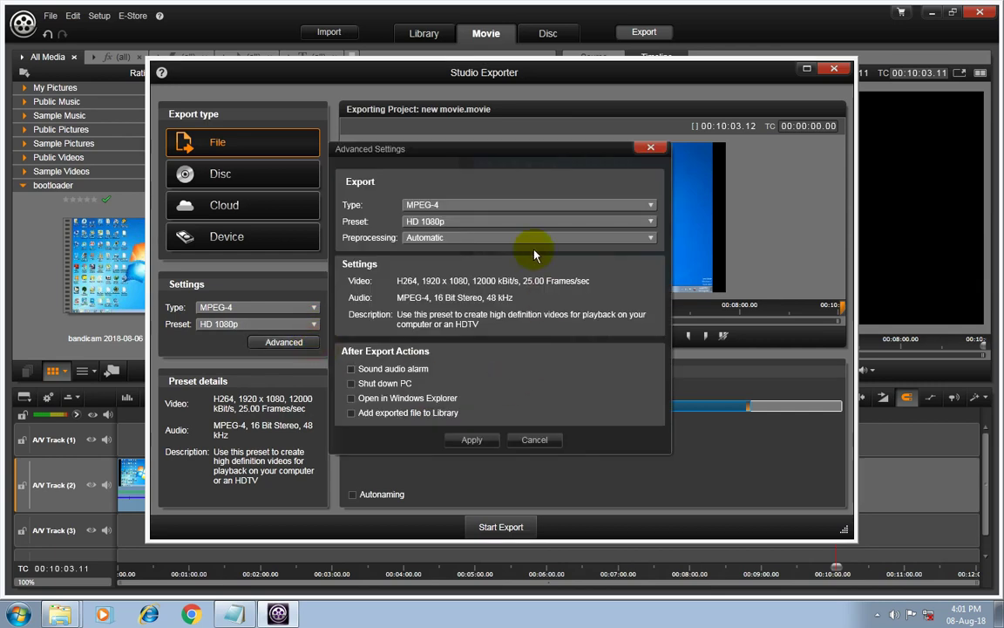
pyautogui.click(480, 237)
pyautogui.click(508, 252)
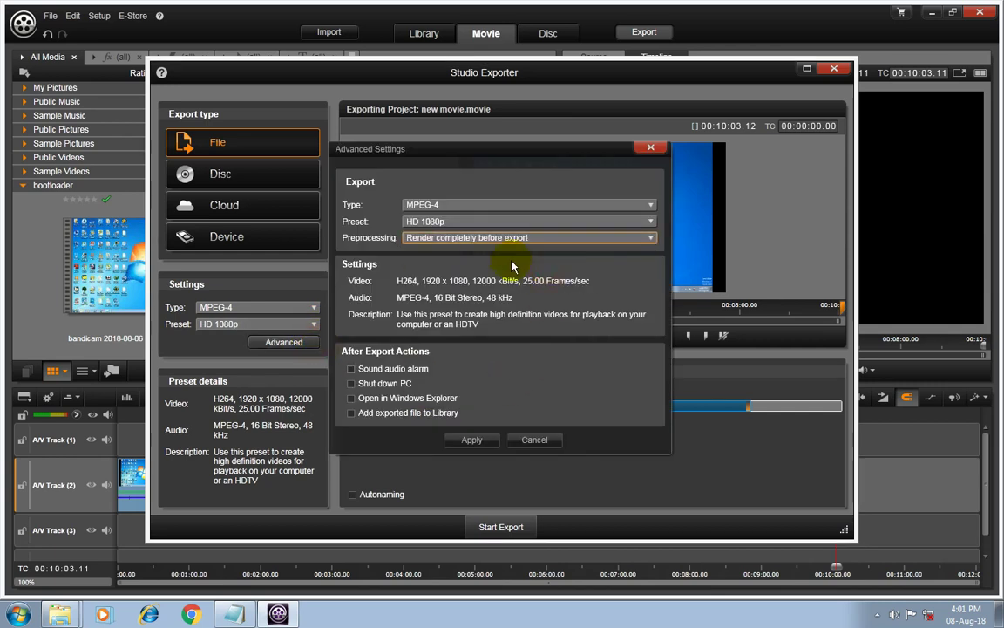
pyautogui.click(474, 440)
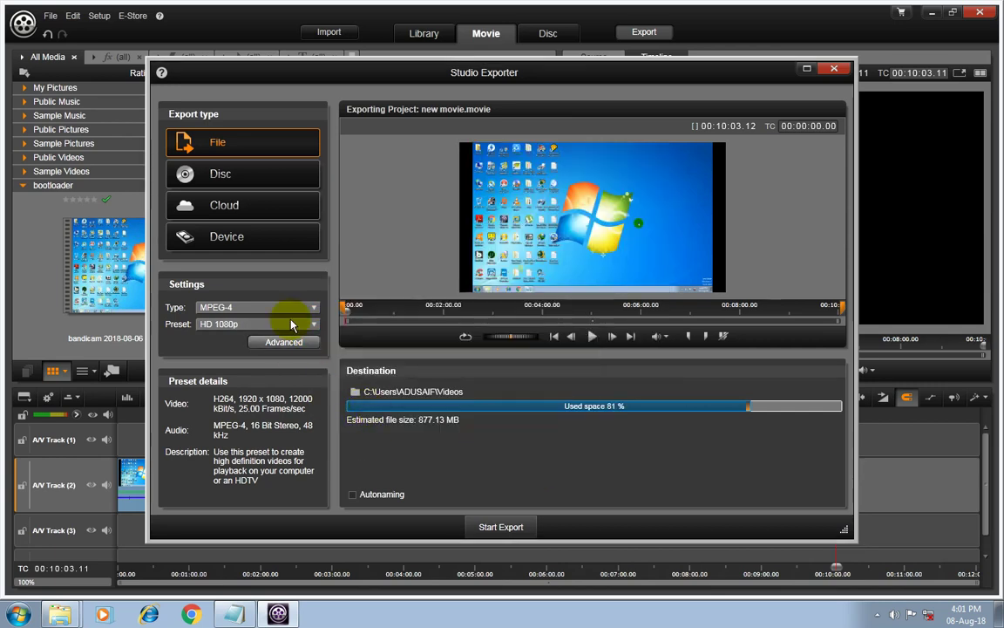
# Step: Set the export type to DivX with the Full screen preset, review its preprocessing option without applying changes, and close the exporter
pyautogui.click(313, 308)
pyautogui.click(315, 308)
pyautogui.click(316, 311)
pyautogui.click(310, 361)
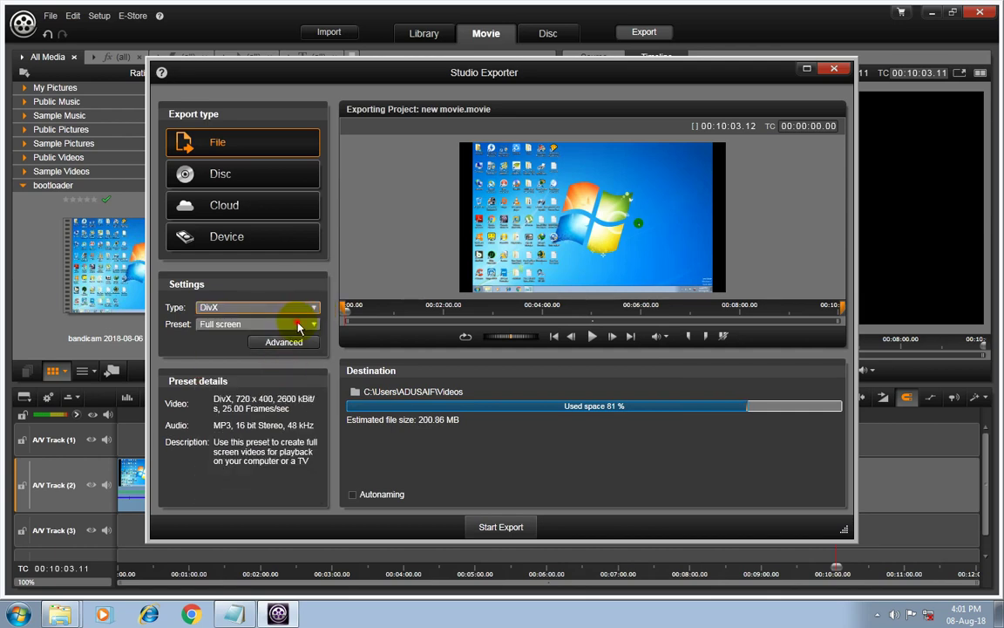
pyautogui.click(298, 327)
pyautogui.click(281, 338)
pyautogui.click(283, 341)
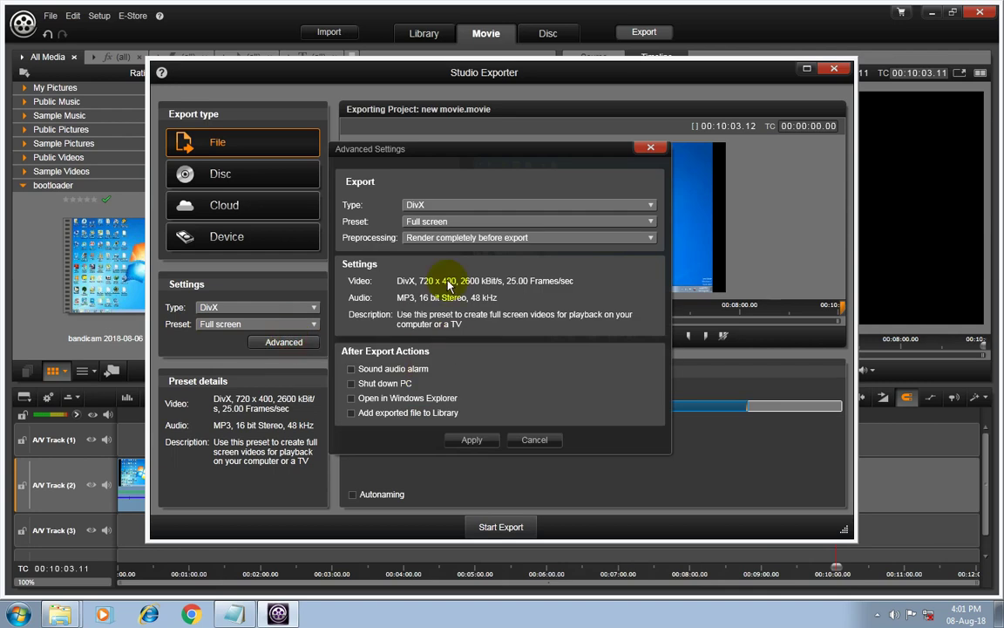
pyautogui.click(425, 237)
pyautogui.click(564, 413)
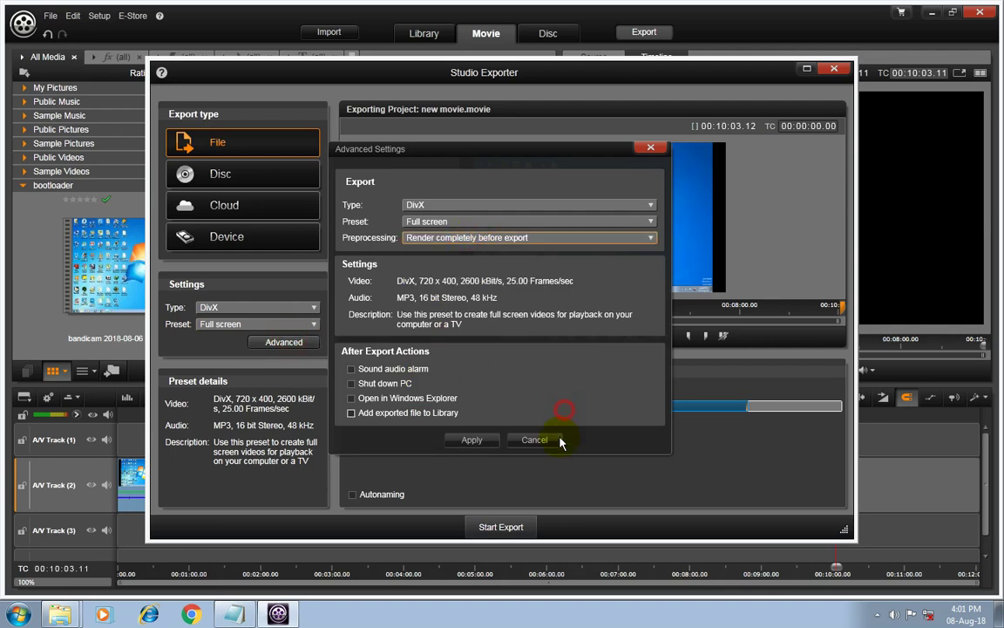
pyautogui.click(549, 442)
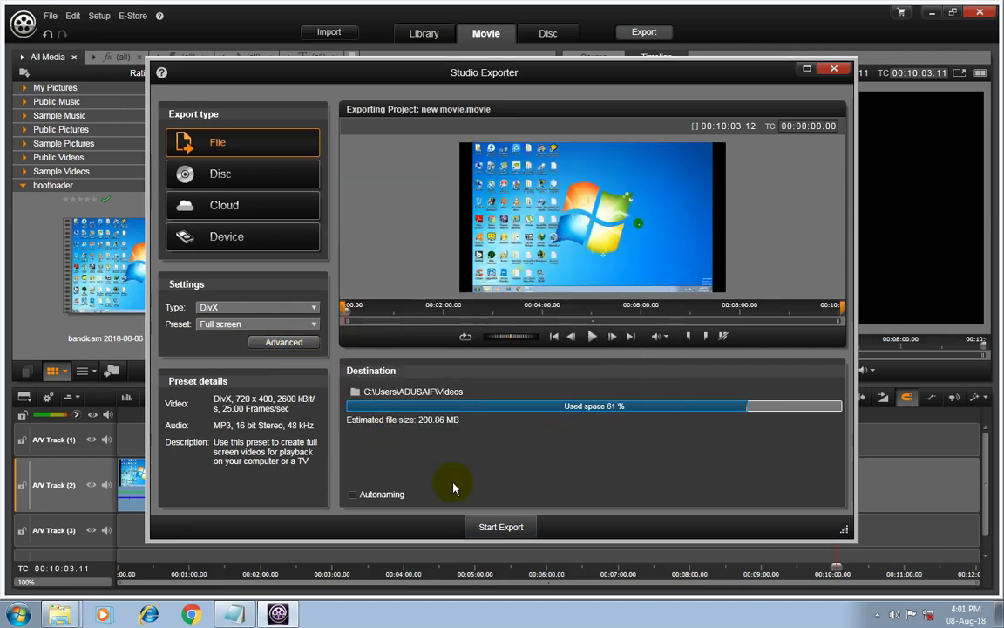
pyautogui.click(834, 69)
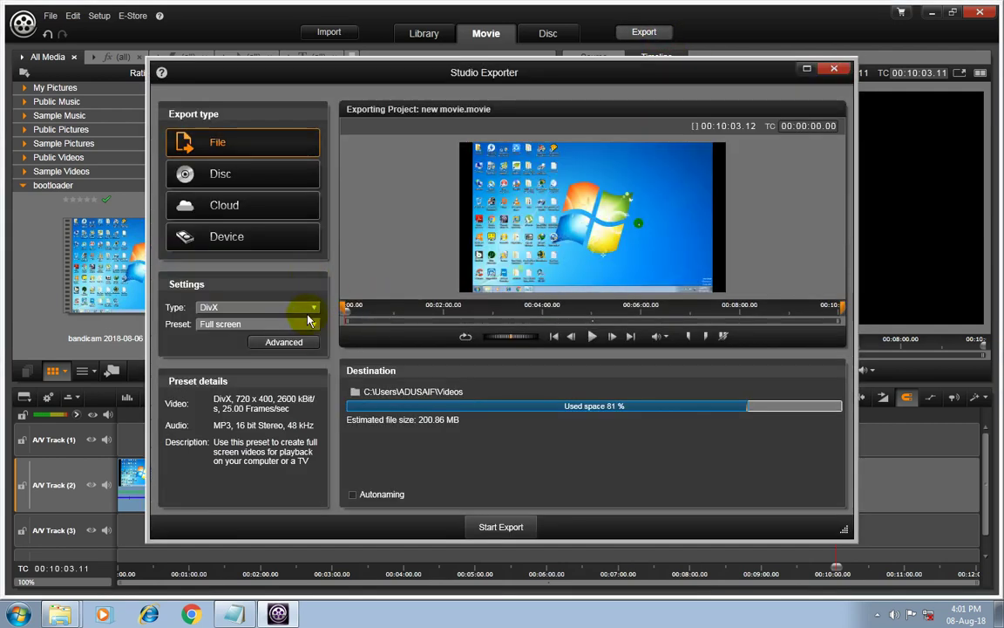
# Step: Set the export to MPEG-4 with the HD 1080p preset and Render completely before export preprocessing, then close the exporter
pyautogui.click(311, 307)
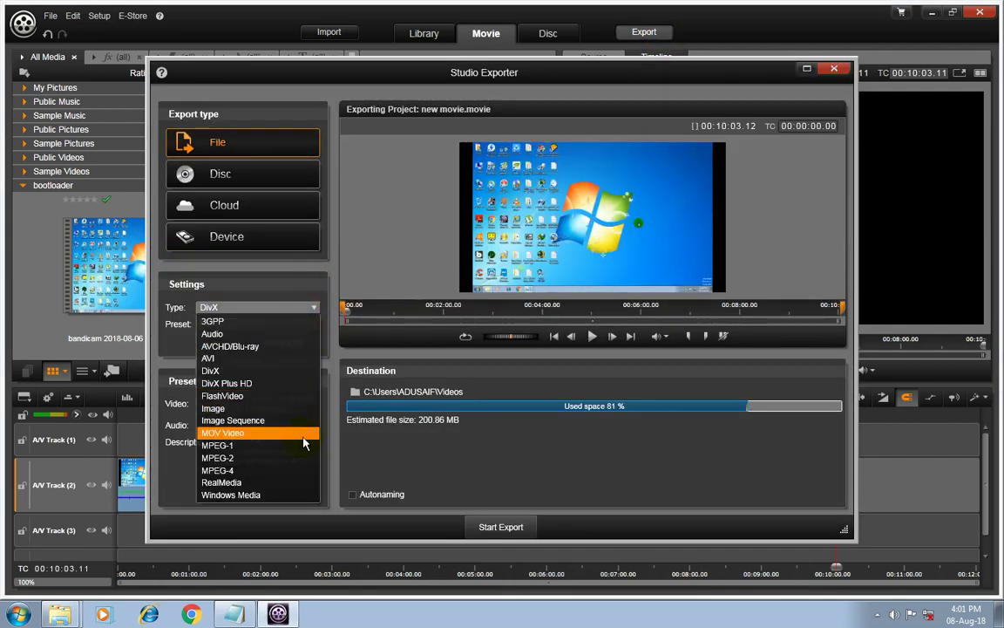
pyautogui.click(262, 470)
pyautogui.click(307, 328)
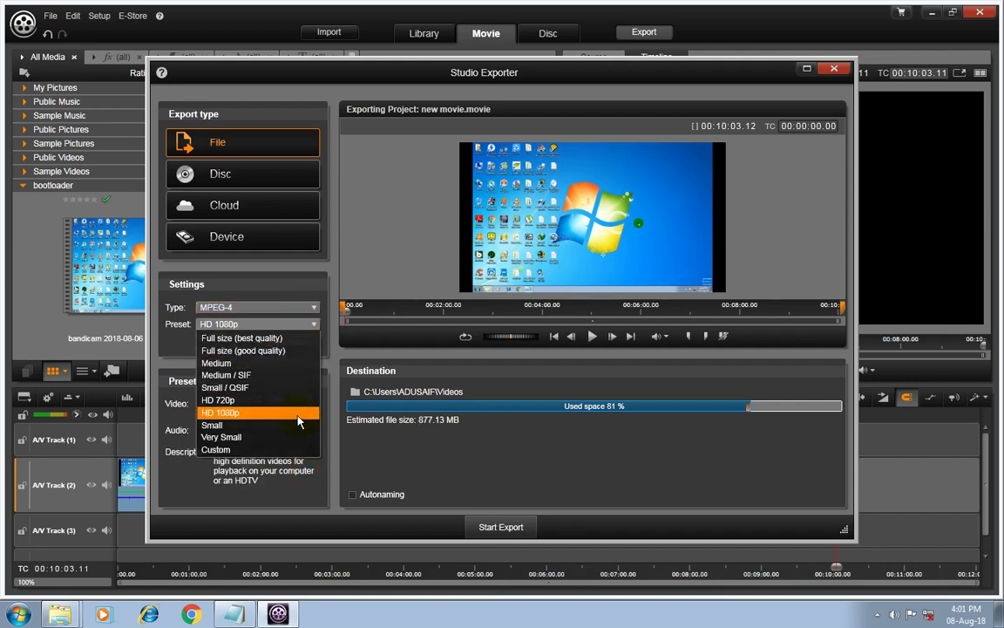
pyautogui.click(298, 417)
pyautogui.click(266, 341)
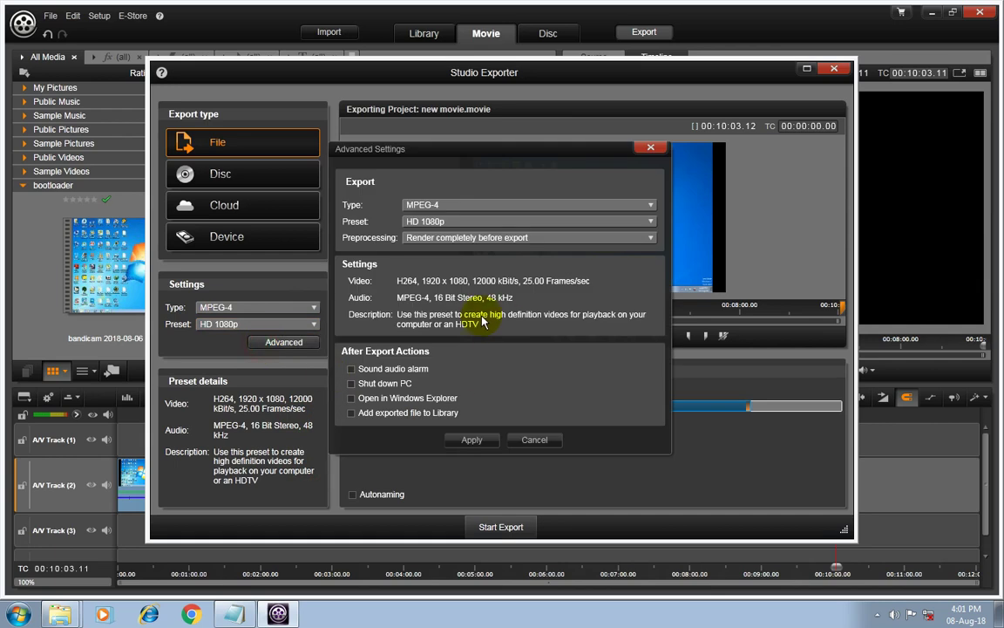
pyautogui.click(476, 245)
pyautogui.click(453, 263)
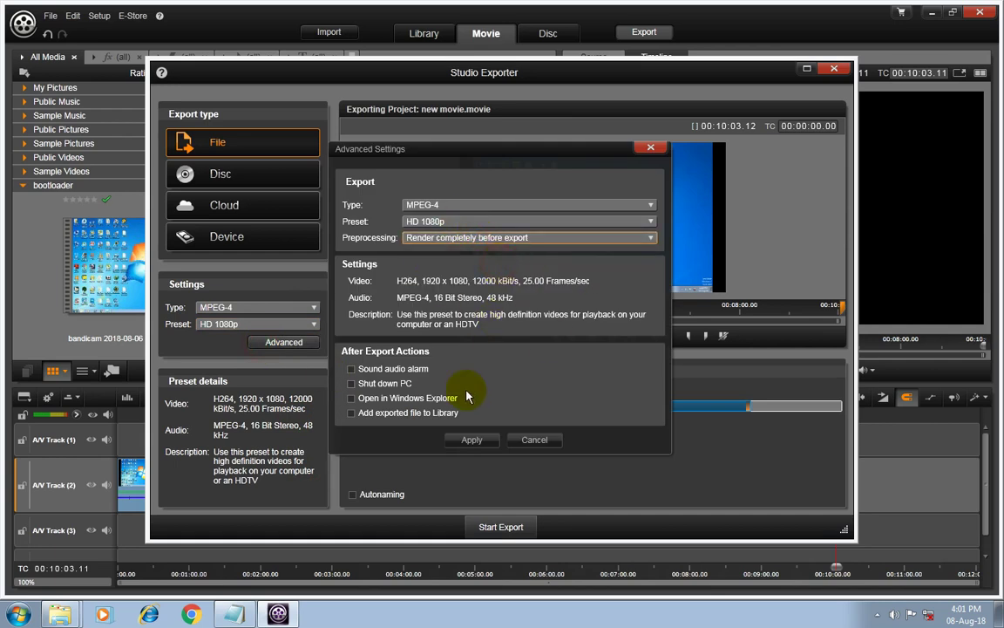
pyautogui.click(475, 441)
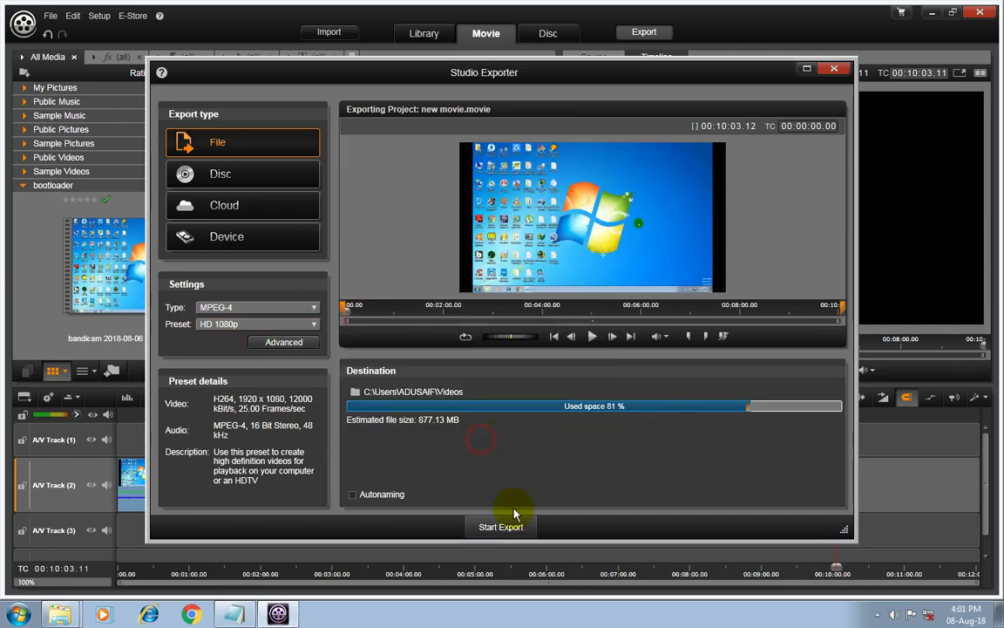
pyautogui.click(835, 69)
# Step: Reopen the movie exporter, review the preprocessing choice in the advanced settings, and close everything without exporting
pyautogui.click(649, 31)
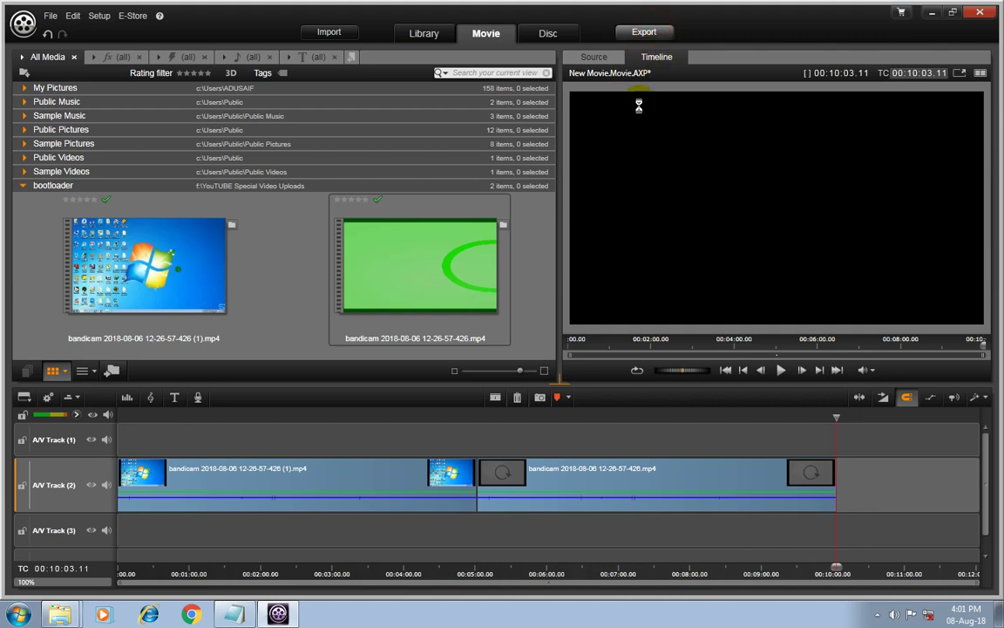
pyautogui.click(292, 341)
pyautogui.click(523, 237)
pyautogui.click(544, 440)
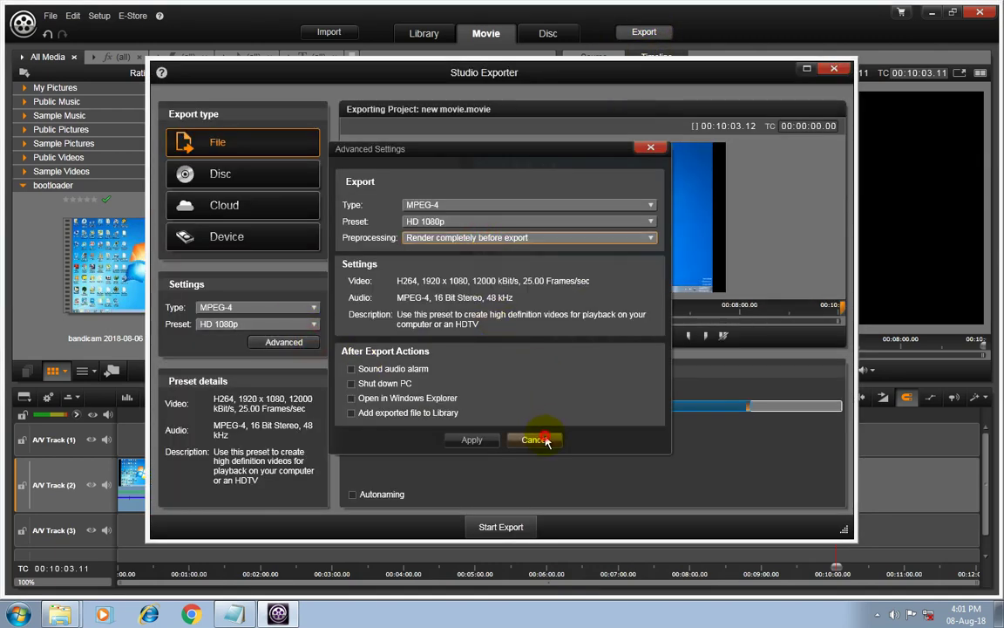
pyautogui.click(536, 439)
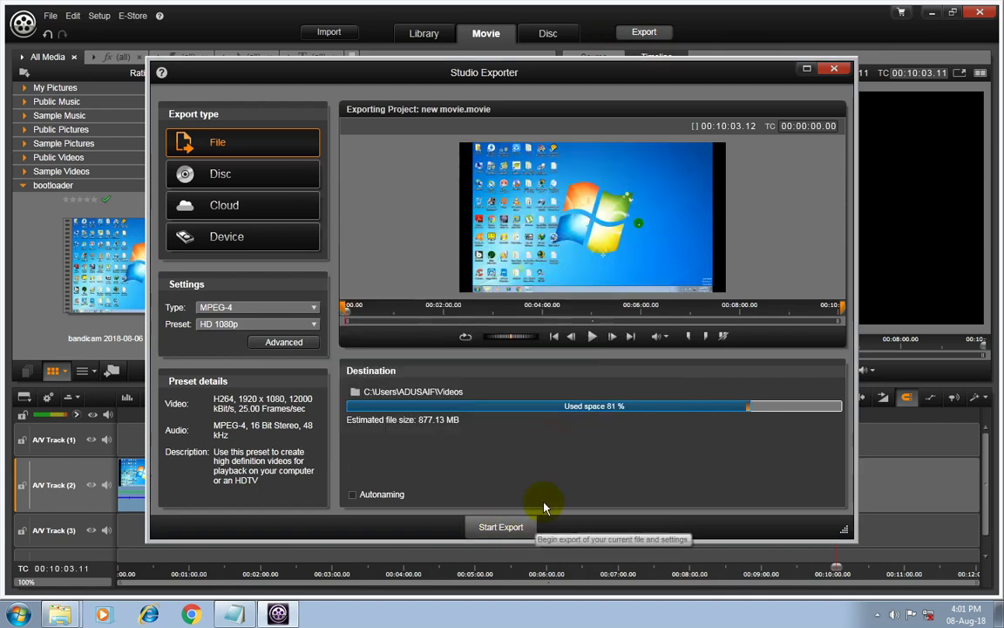
pyautogui.click(834, 69)
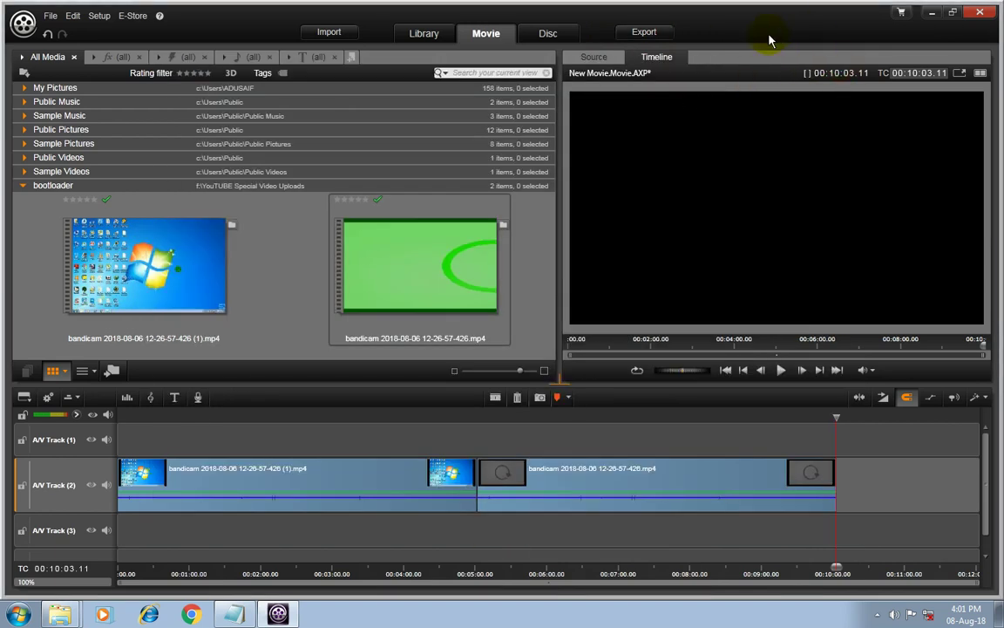
# Step: Delete both bandicam clips from A/V Track (2) in the timeline
pyautogui.click(523, 288)
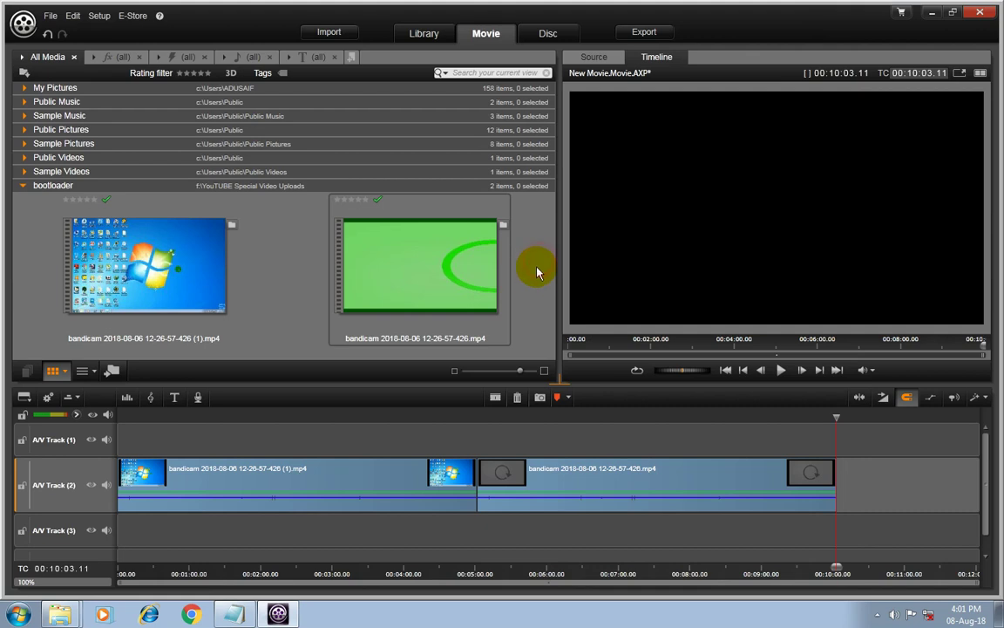
pyautogui.moveTo(535, 292); pyautogui.dragTo(404, 315)
pyautogui.moveTo(771, 549); pyautogui.dragTo(381, 462)
pyautogui.press('Delete')
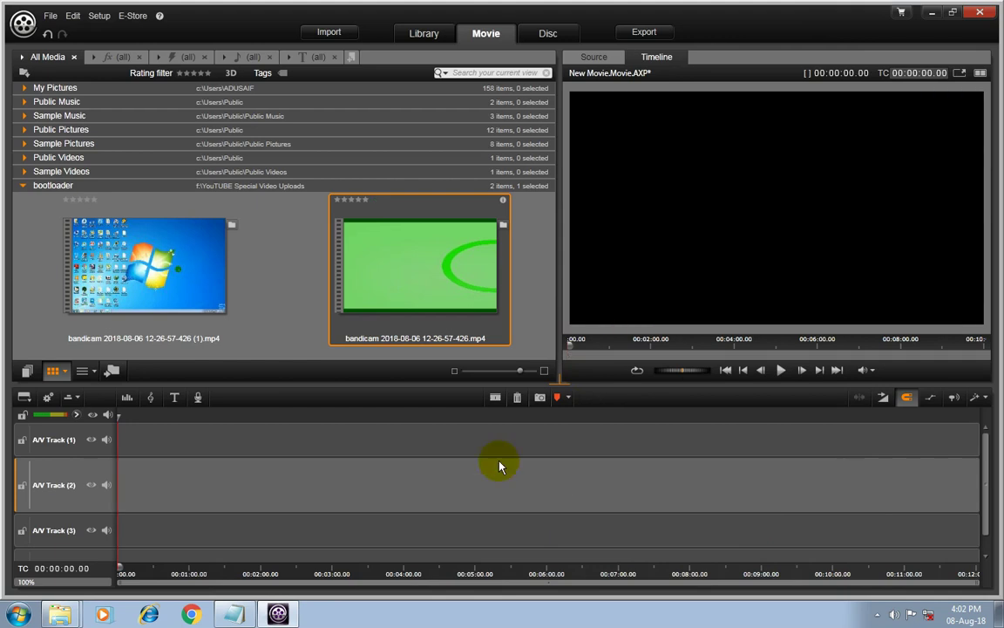
pyautogui.moveTo(495, 272); pyautogui.dragTo(304, 332)
pyautogui.rightClick(394, 258)
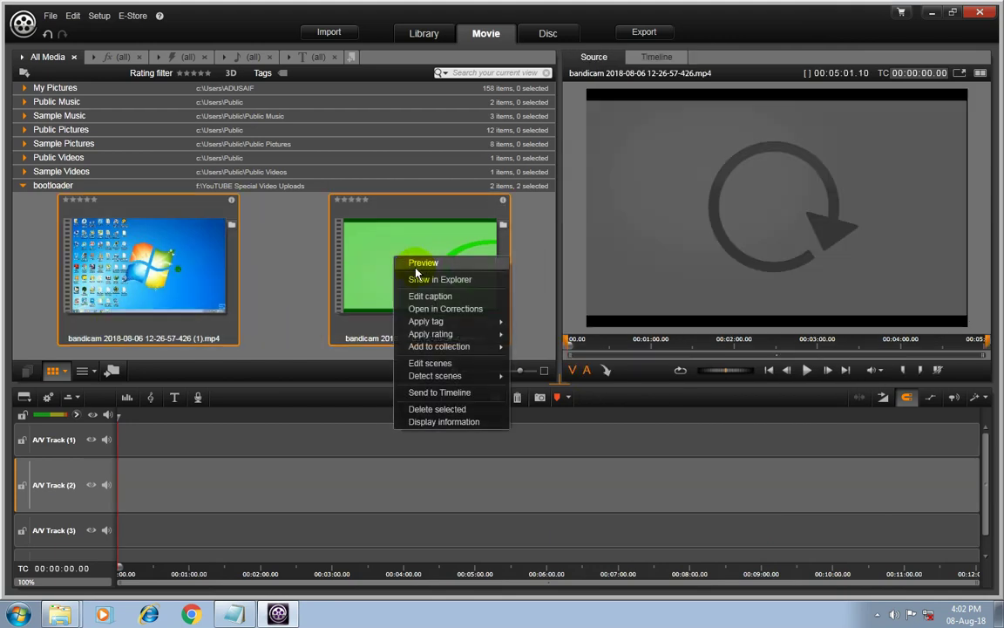
pyautogui.click(458, 408)
pyautogui.click(549, 385)
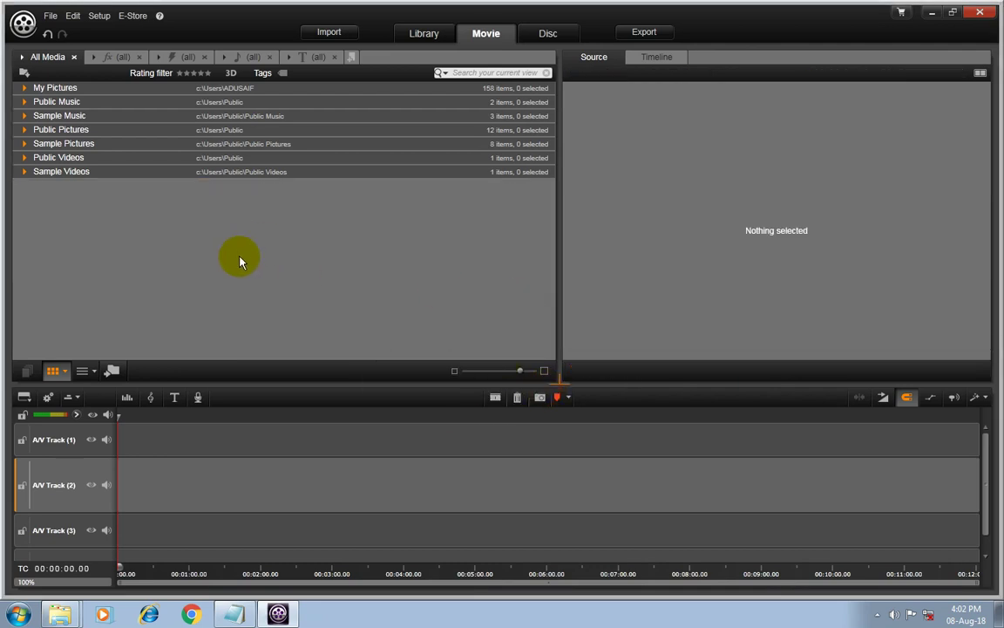
# Step: Exit the video editor without saving the changes to New Movie.Movie.AXP
pyautogui.click(50, 16)
pyautogui.click(109, 217)
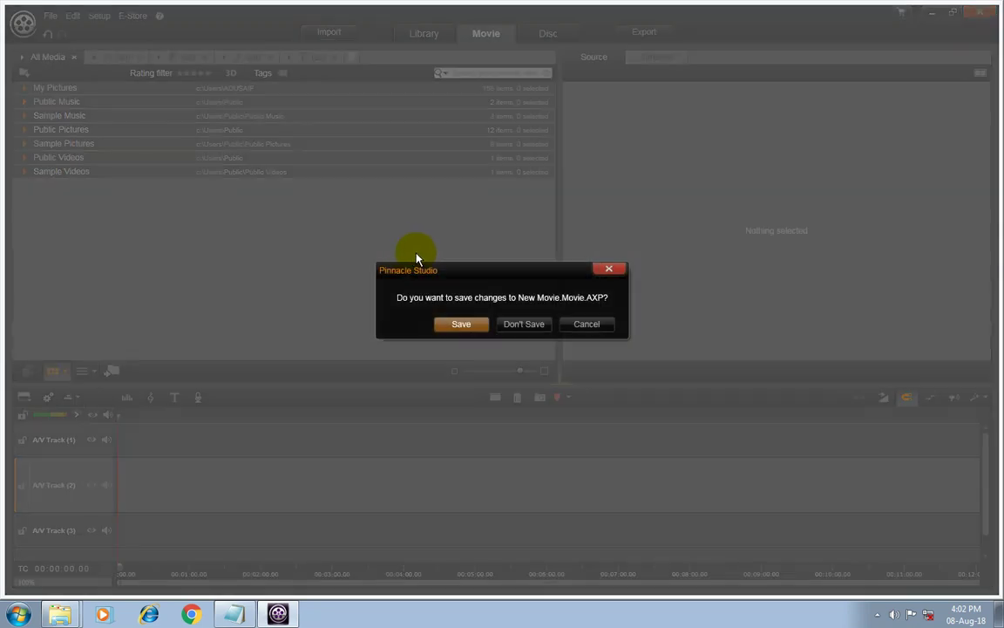
pyautogui.click(525, 325)
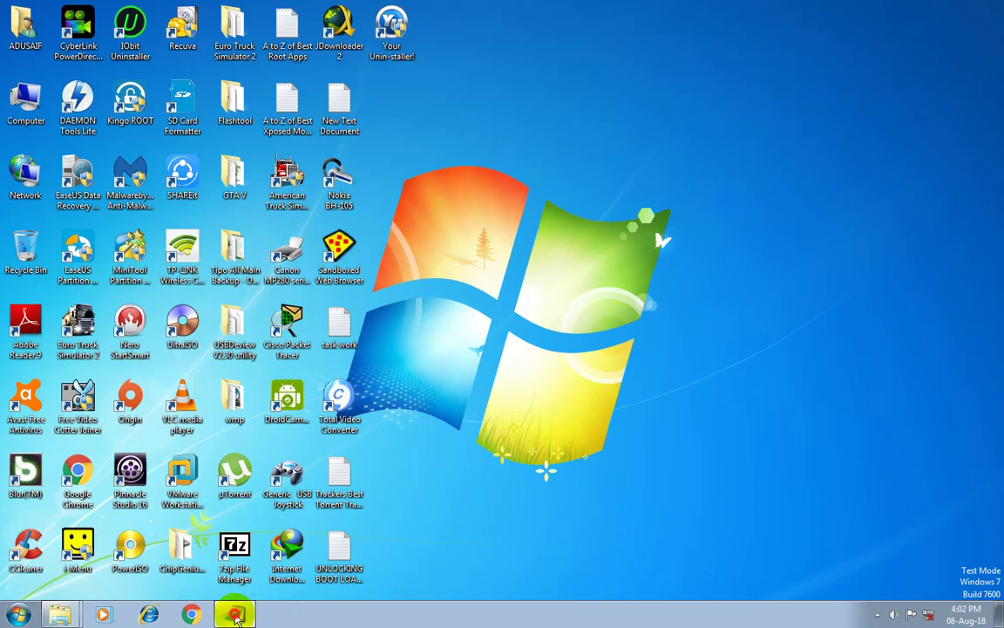
# Step: Switch to Notepad, add the lines "Thanks for Watching" and "Thanks For Watching" below the existing text, and close the document without saving
pyautogui.click(236, 615)
pyautogui.write('T')
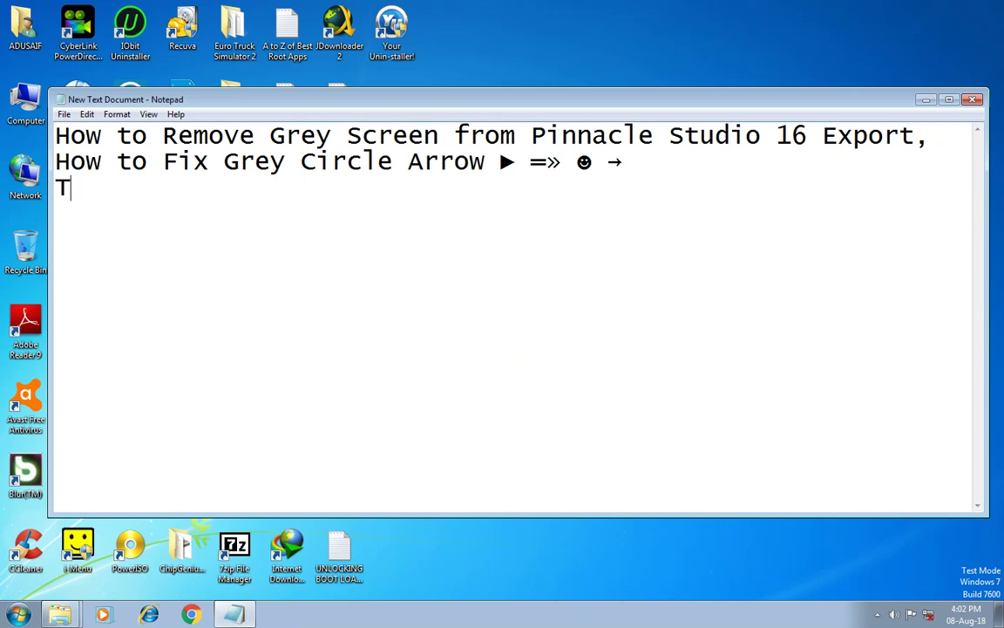
pyautogui.write('hanks for Watching')
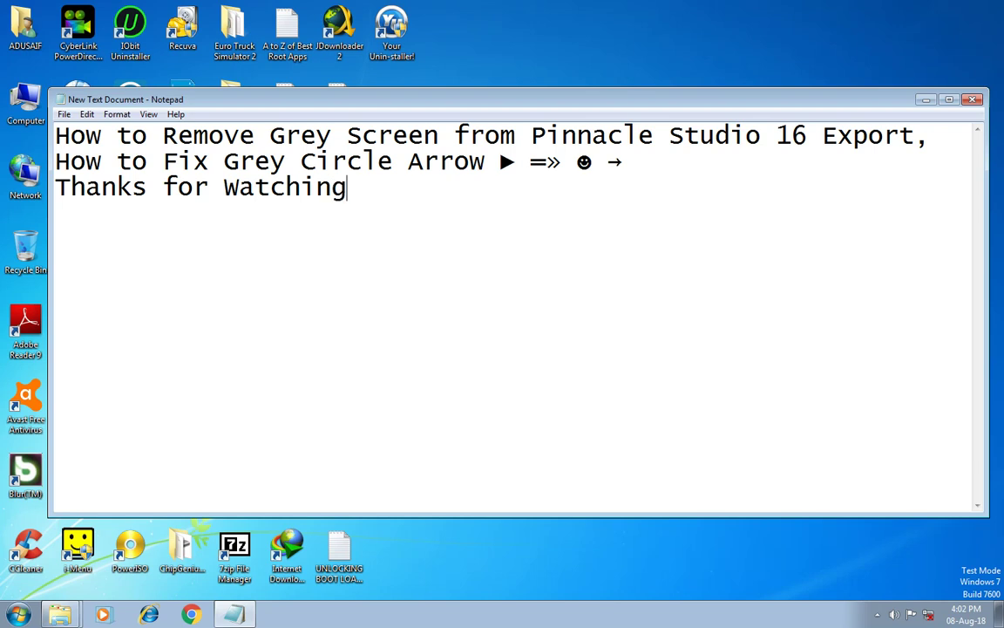
pyautogui.write('Thanks For Watching')
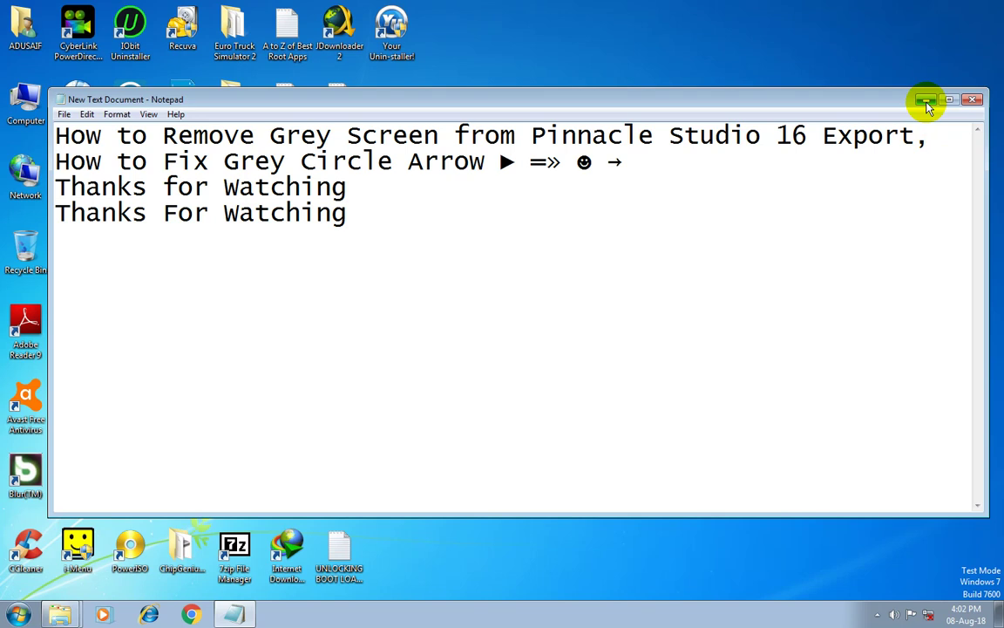
pyautogui.click(972, 99)
pyautogui.click(547, 322)
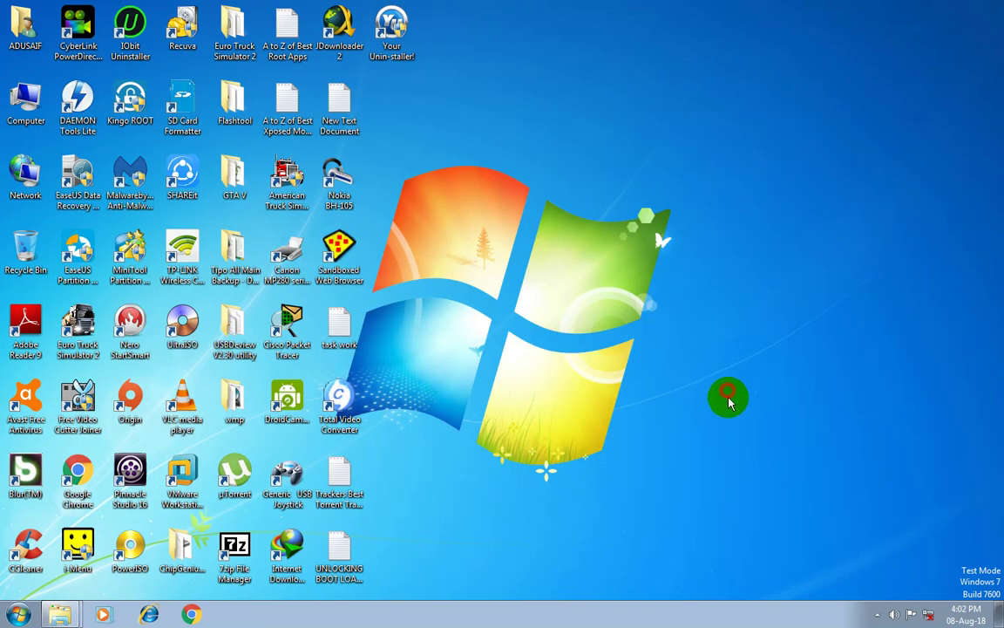